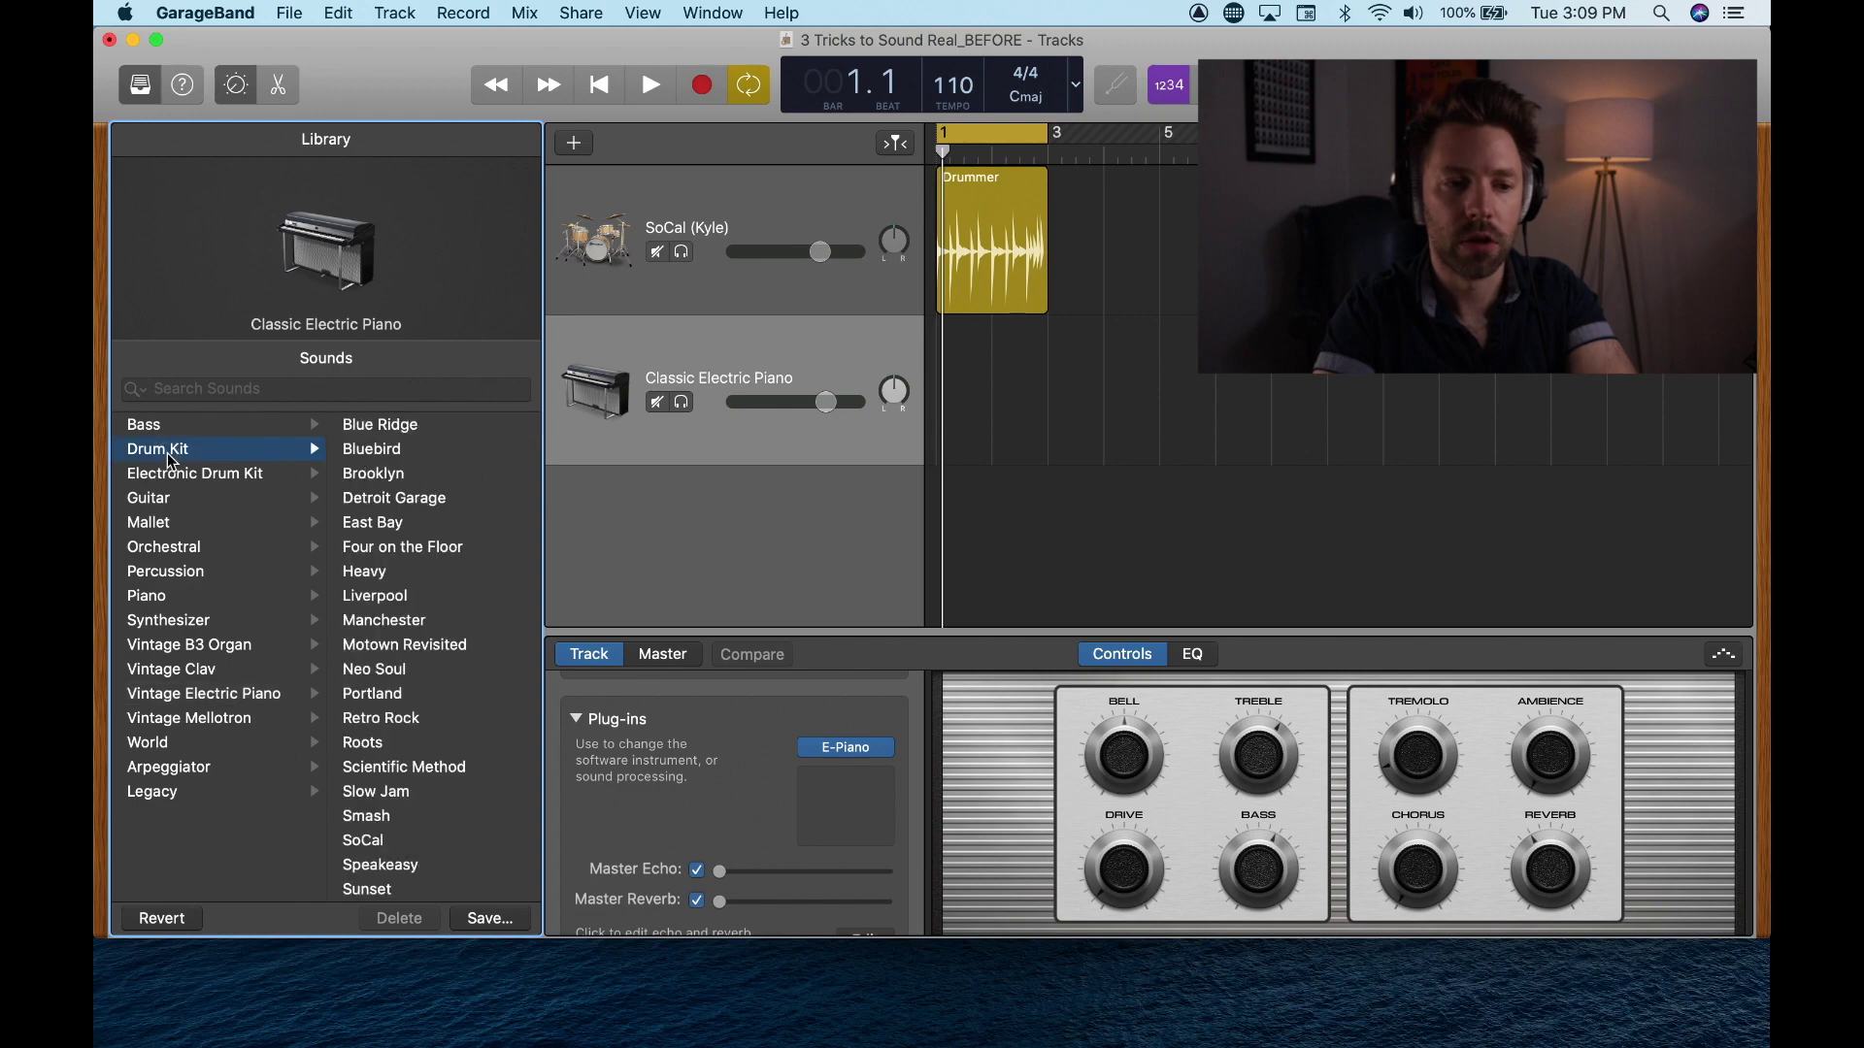
# - Load the Brooklyn drum kit on the second track and copy the SoCal track's Drummer region onto it at bar 1
pyautogui.click(373, 475)
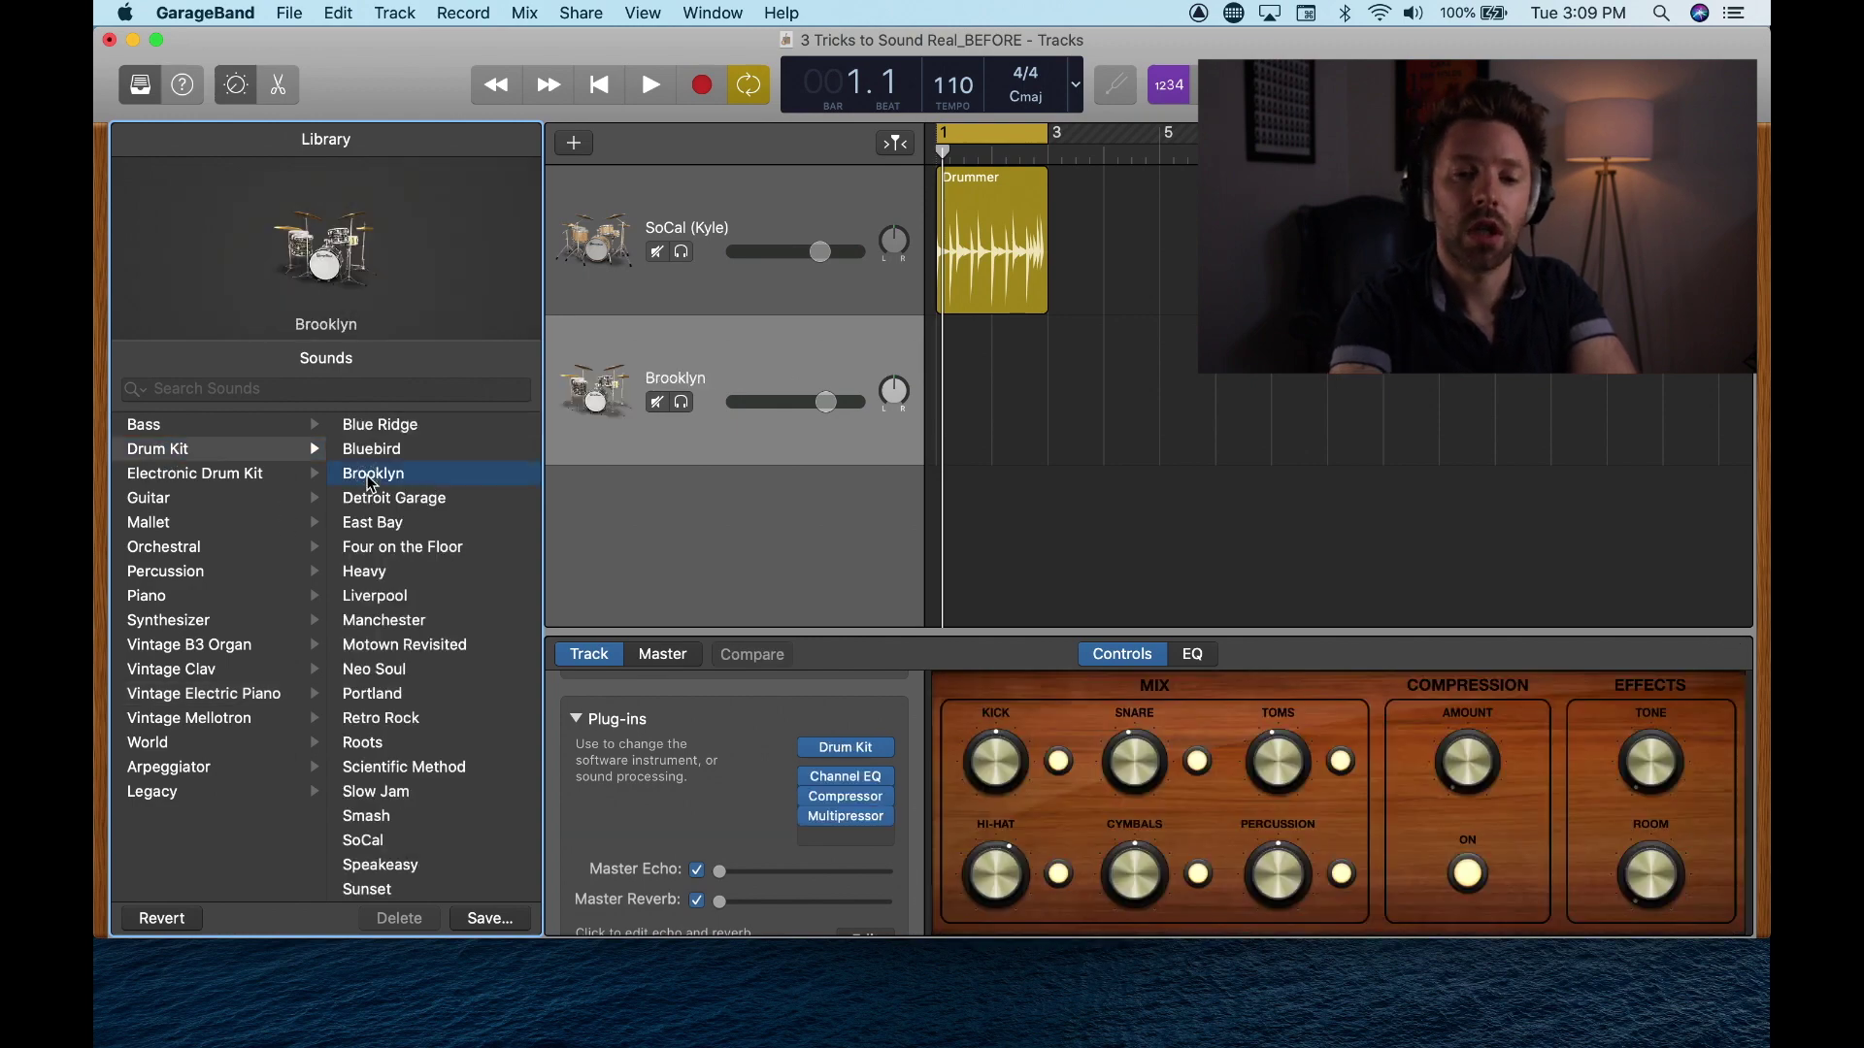
pyautogui.press('y')
pyautogui.click(524, 281)
pyautogui.press('super+c')
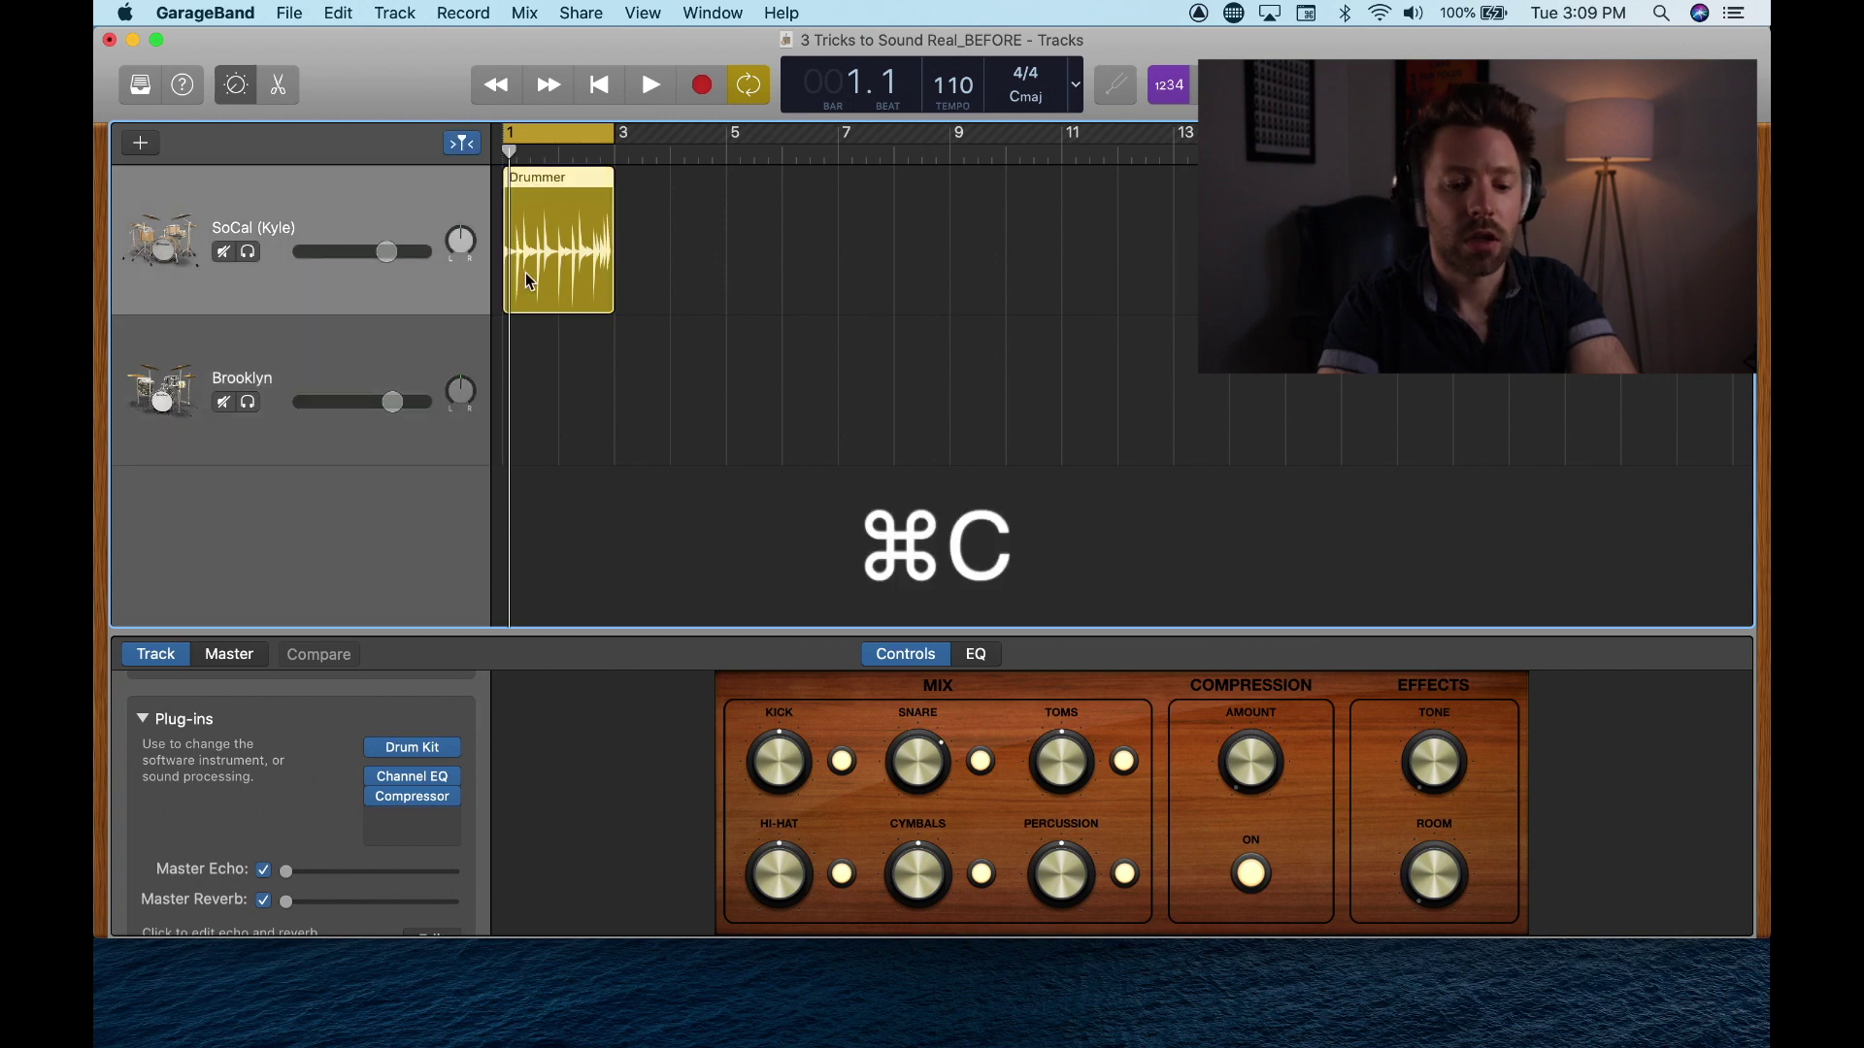
pyautogui.press('Return')
pyautogui.click(340, 350)
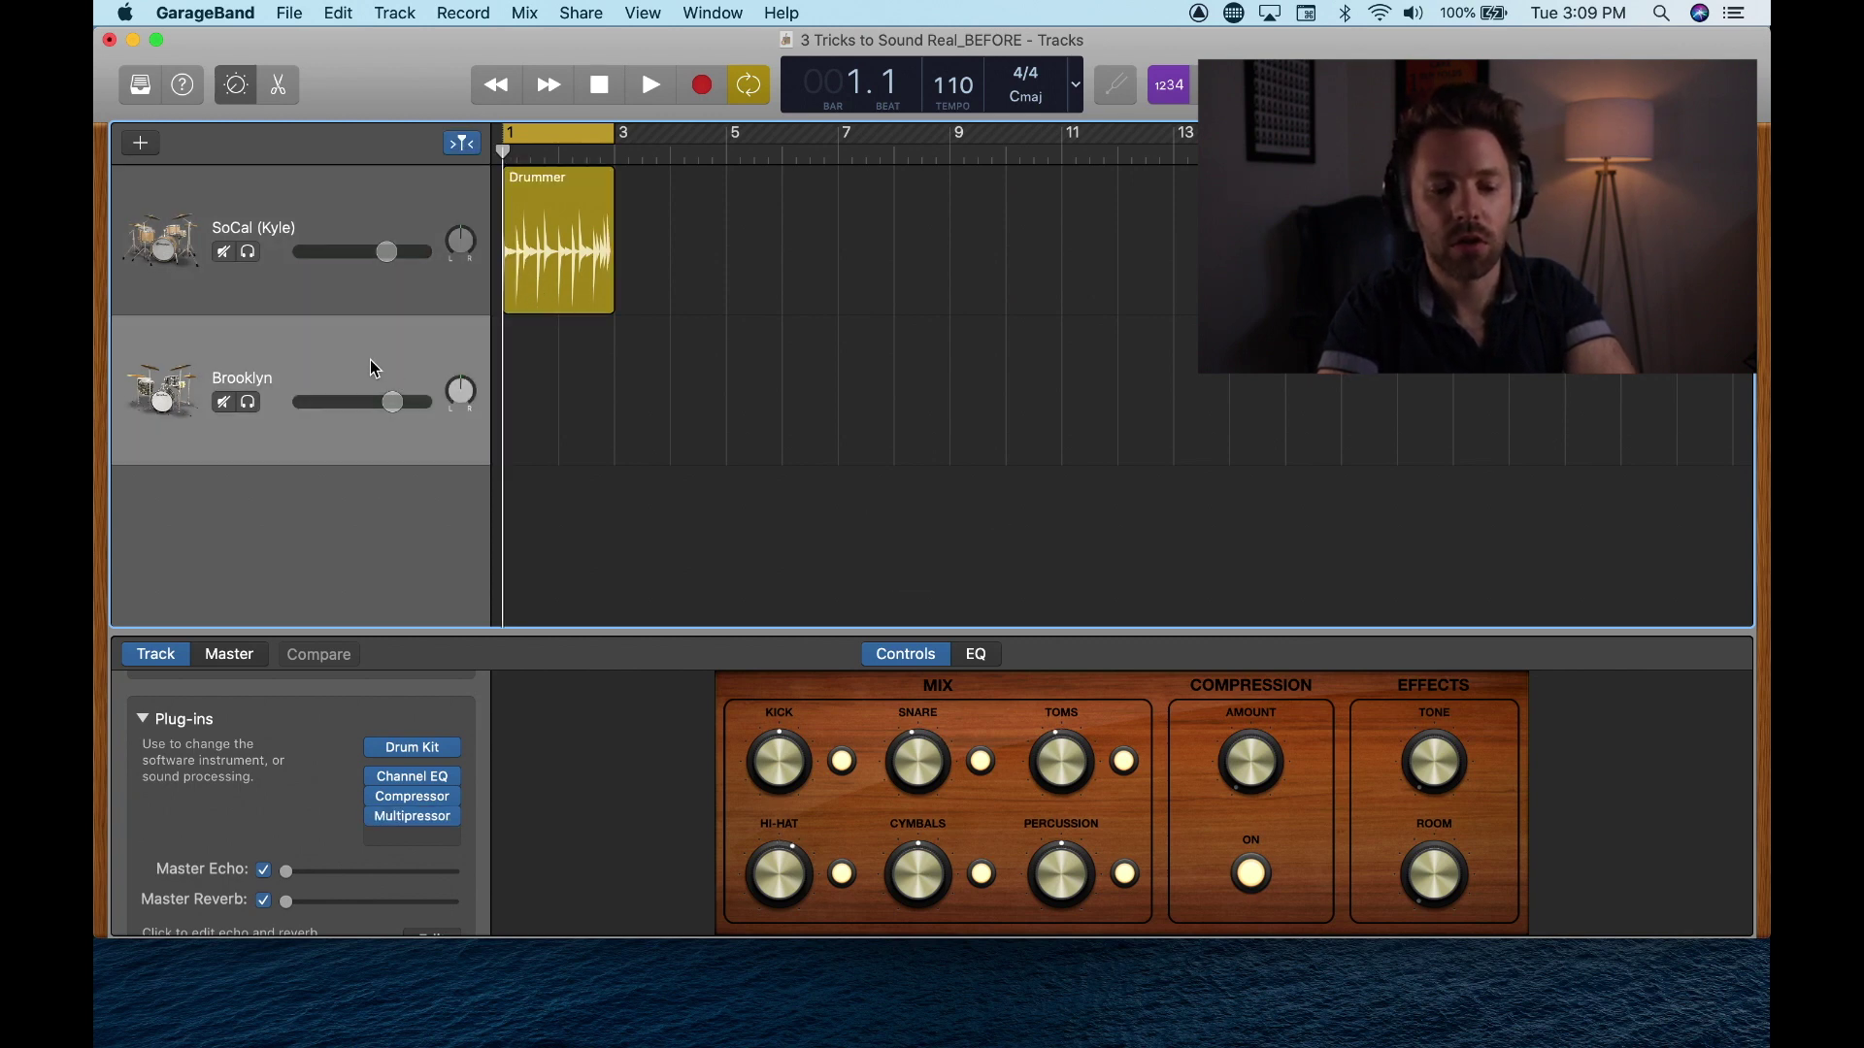
pyautogui.press('super+v')
pyautogui.press('Return')
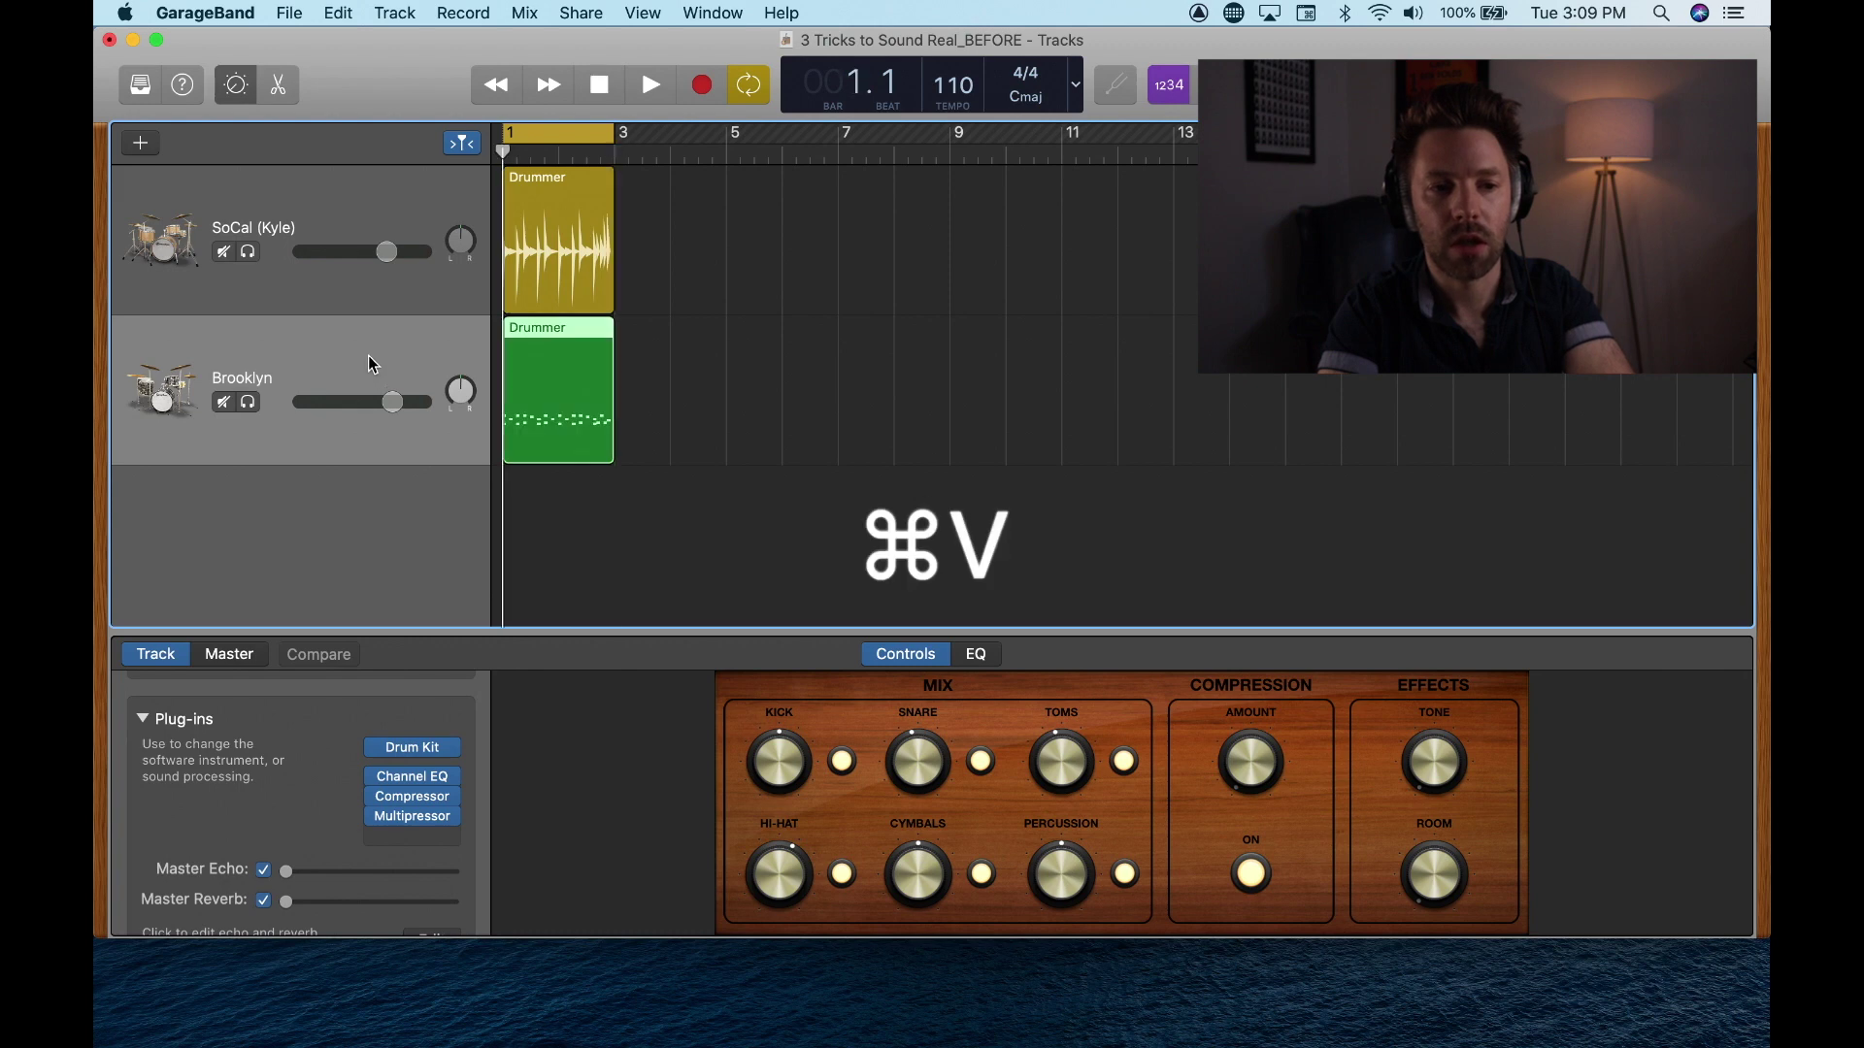
# - Solo and play the SoCal track and the Brooklyn track in turn to compare their drum sounds
pyautogui.click(250, 254)
pyautogui.press('space')
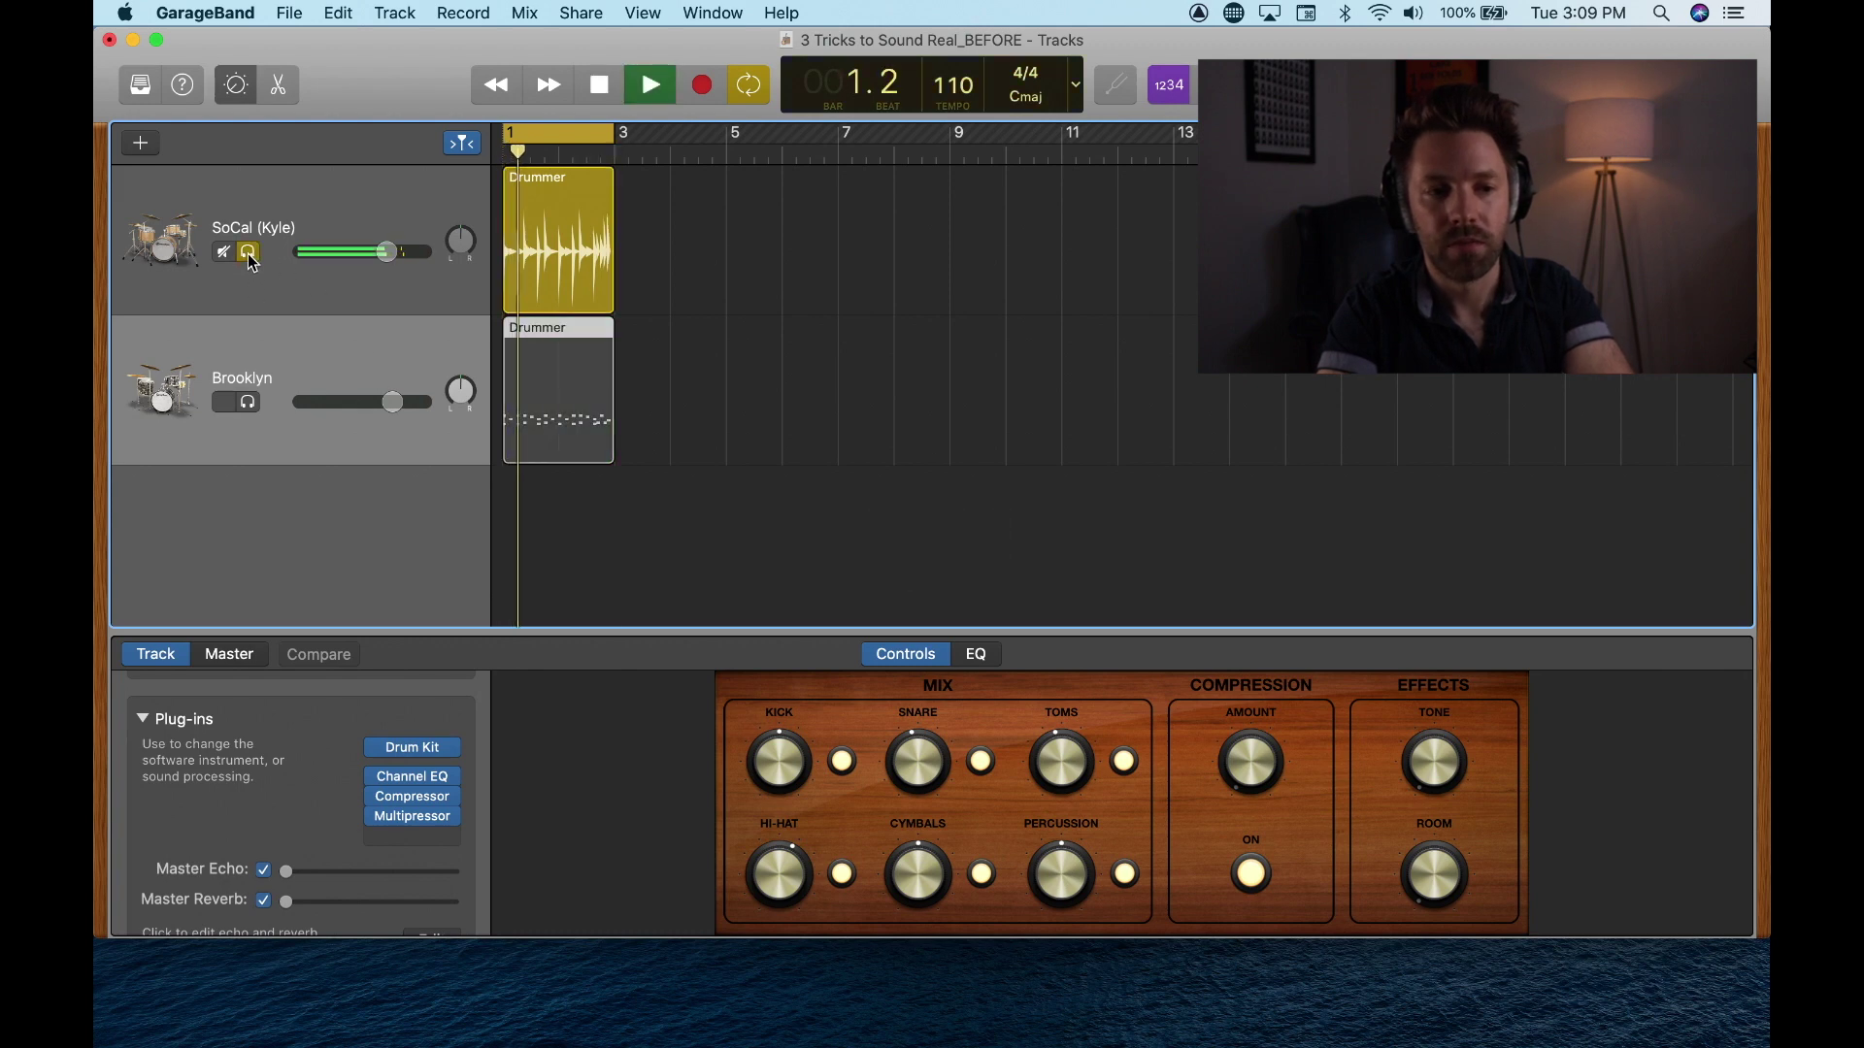
pyautogui.press('space')
pyautogui.click(251, 255)
pyautogui.click(249, 402)
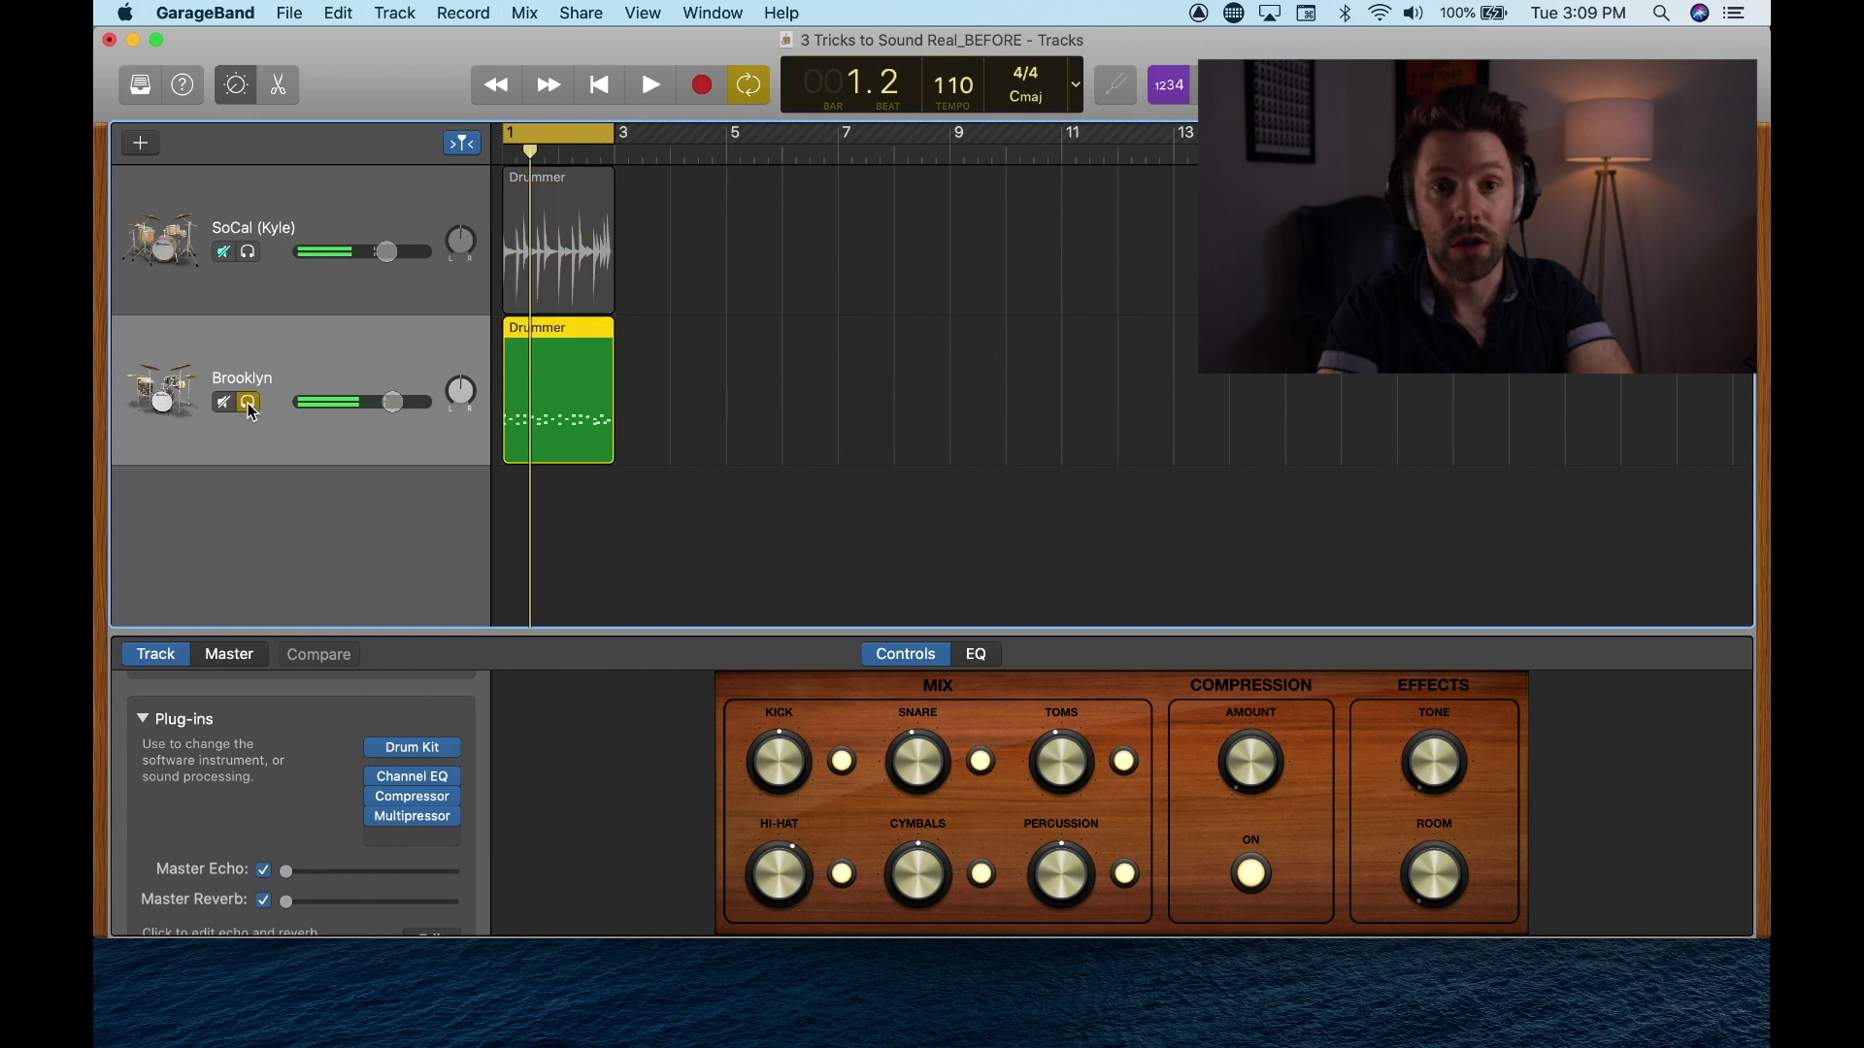
pyautogui.press('space')
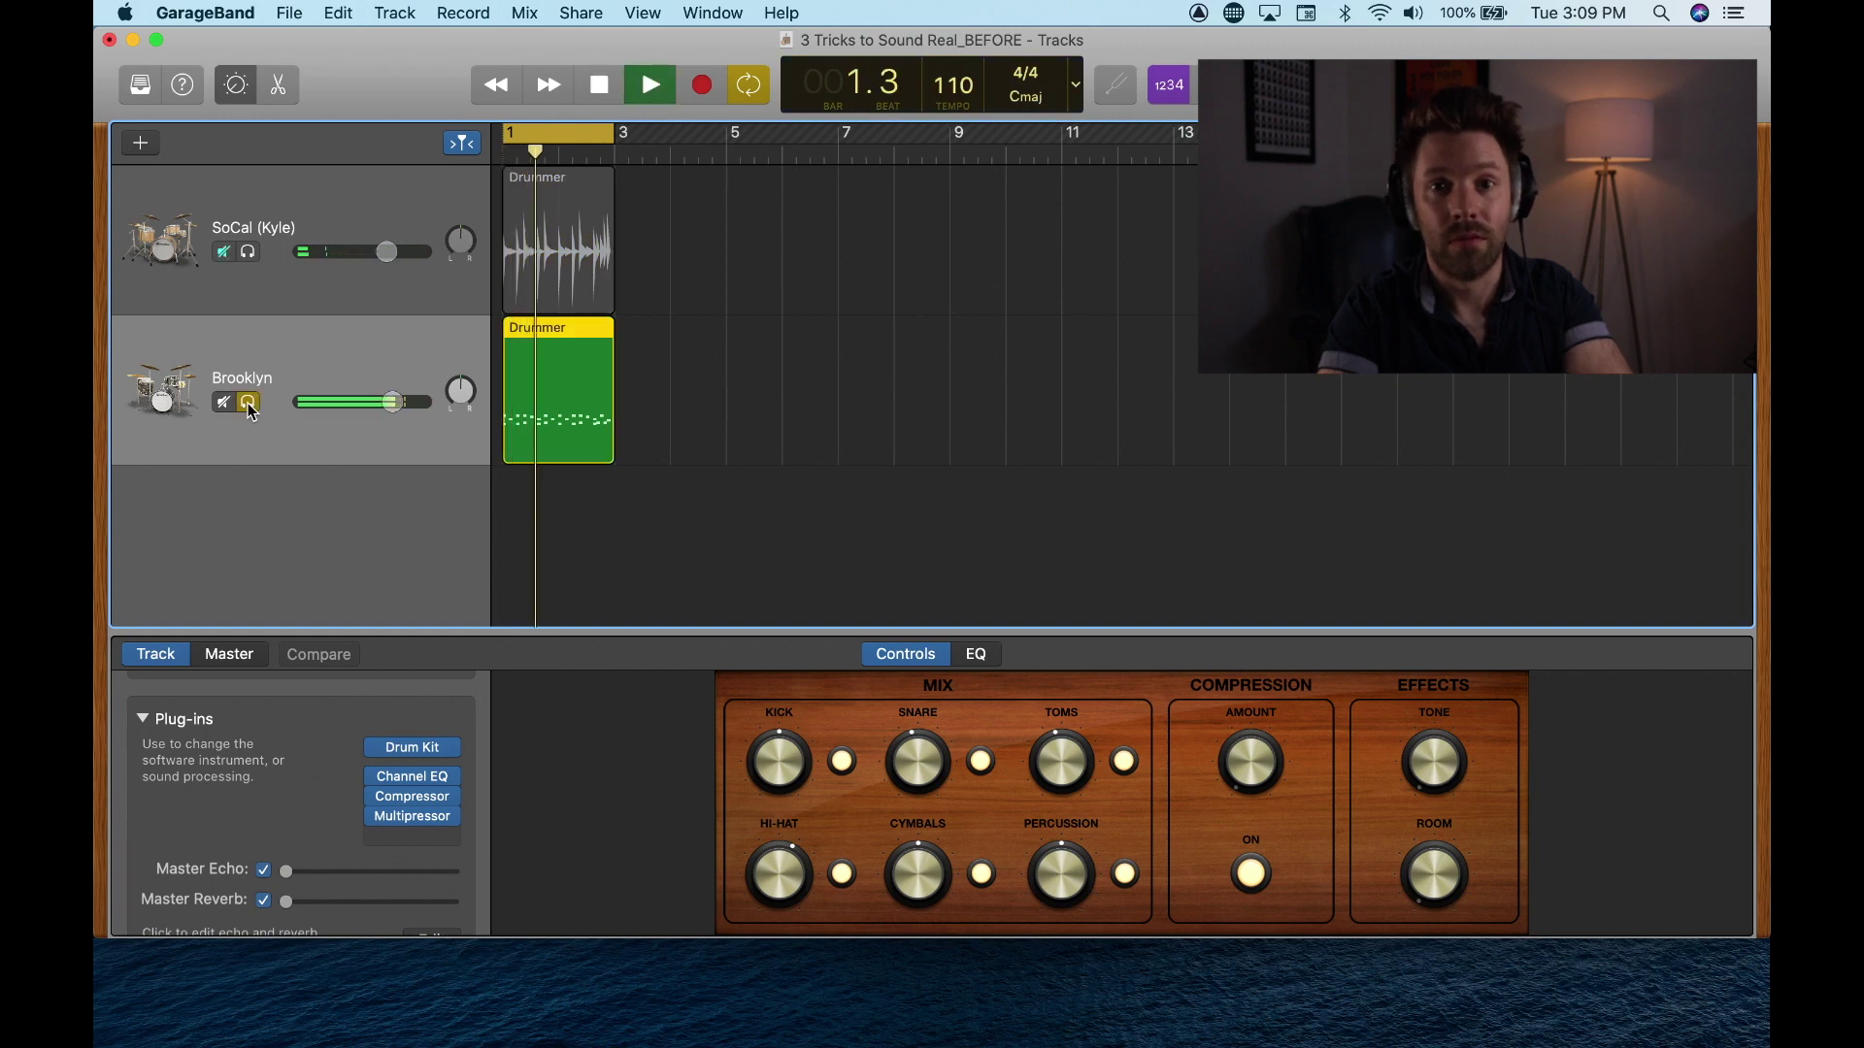
pyautogui.press('space')
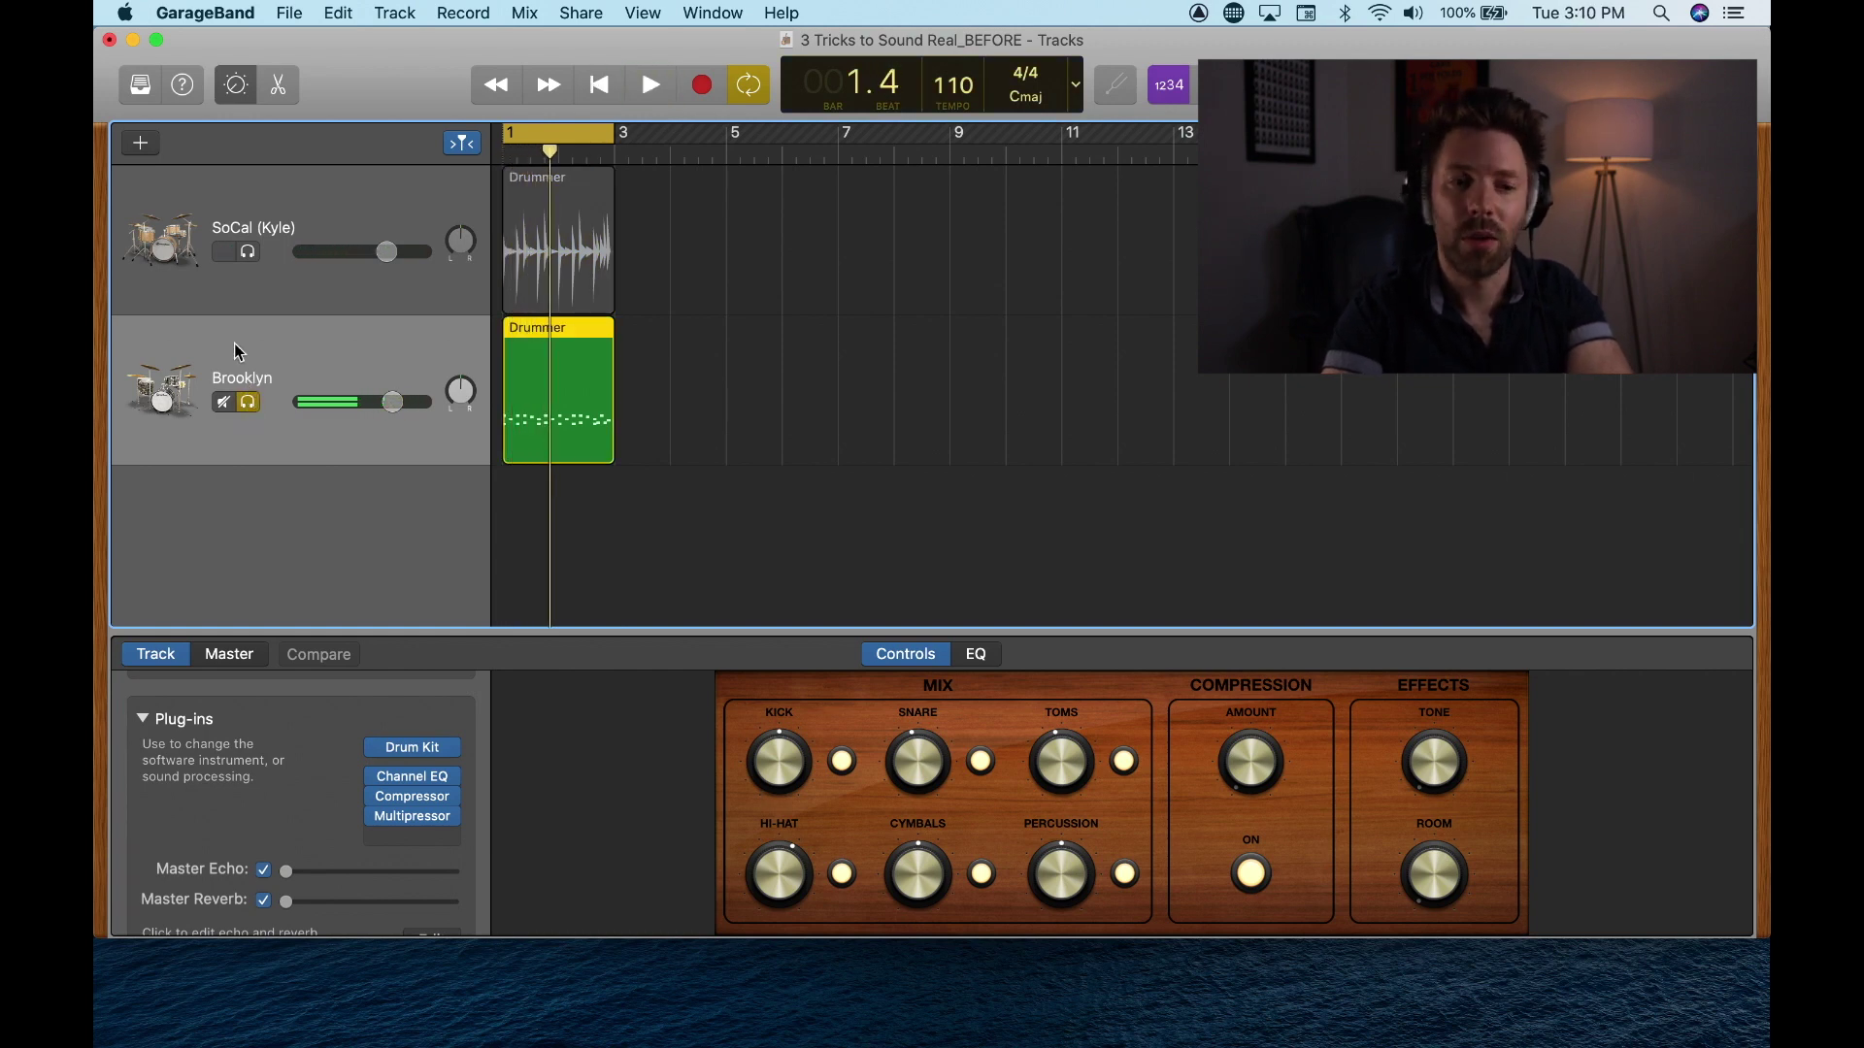
# - Turn off solo on the Brooklyn track, mute the SoCal track and return the playhead to the start
pyautogui.click(253, 412)
pyautogui.click(223, 253)
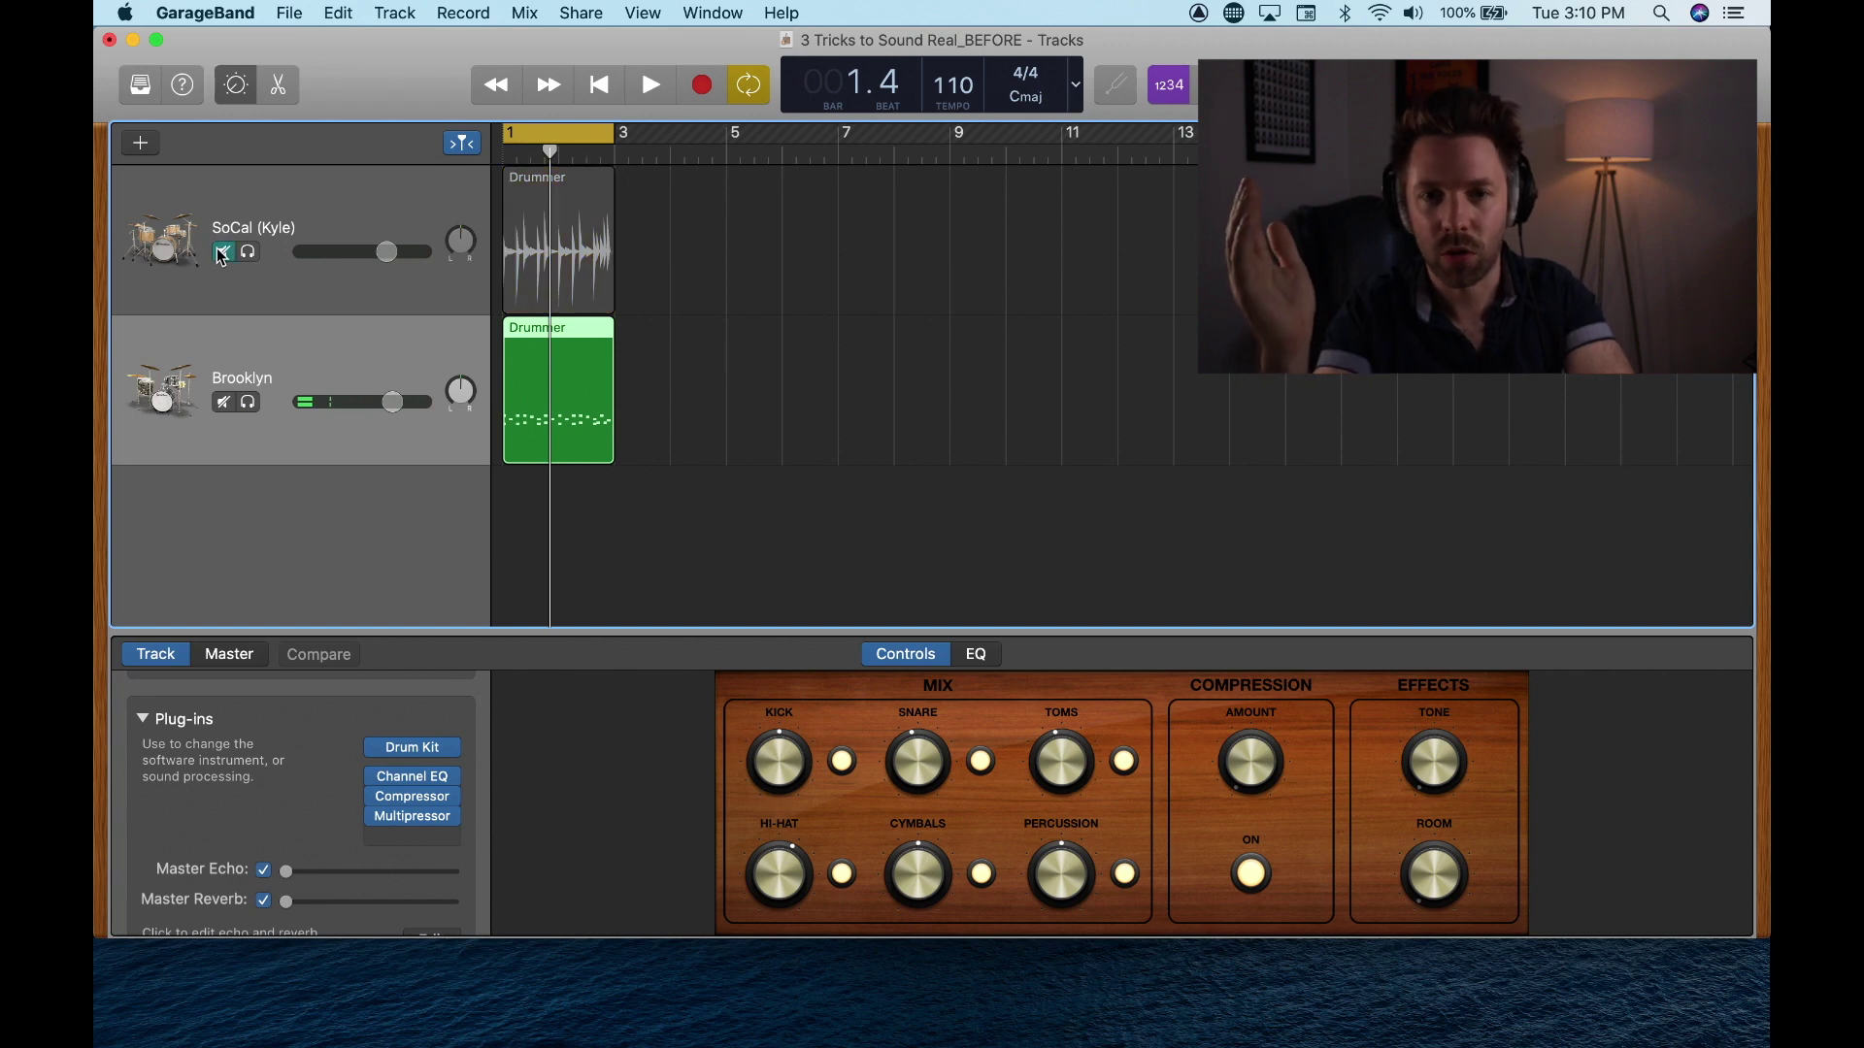
pyautogui.press('Return')
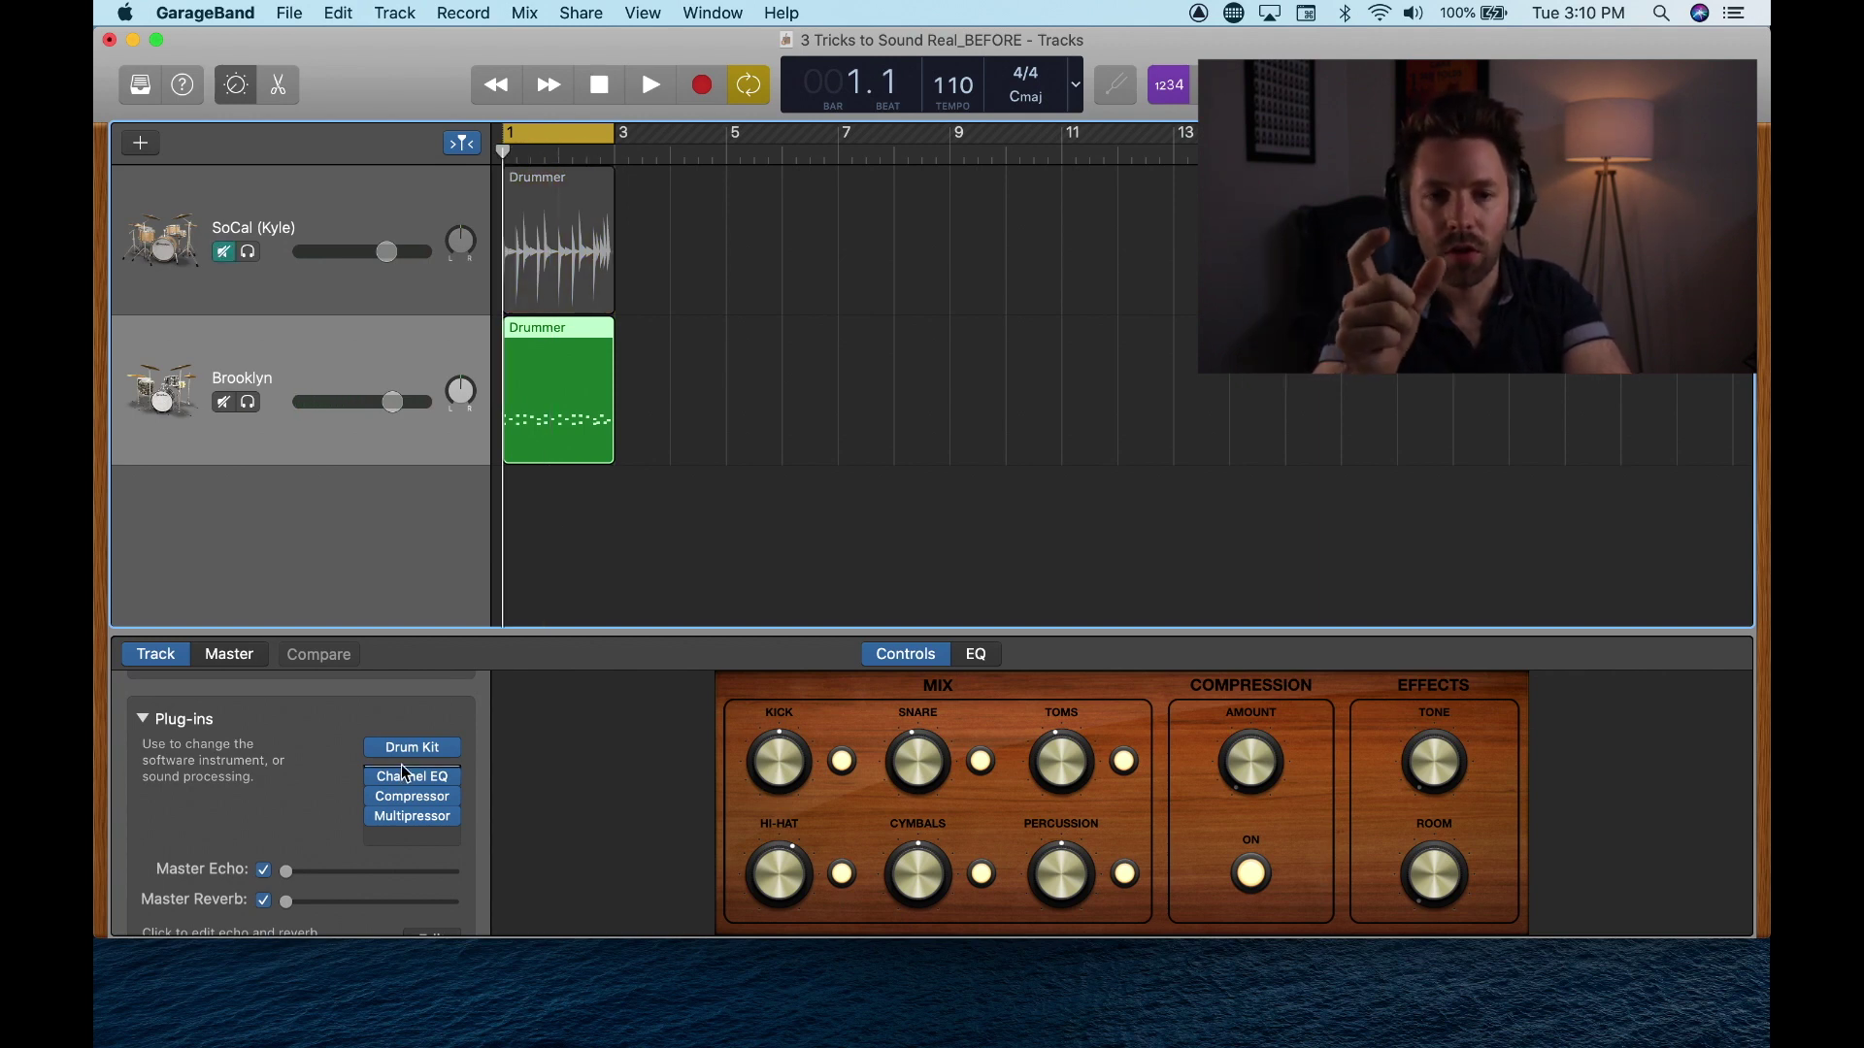
# - Add the Direction Mixer imaging plug-in ahead of the Channel EQ on the Brooklyn track and set its Direction to -180°
pyautogui.click(401, 766)
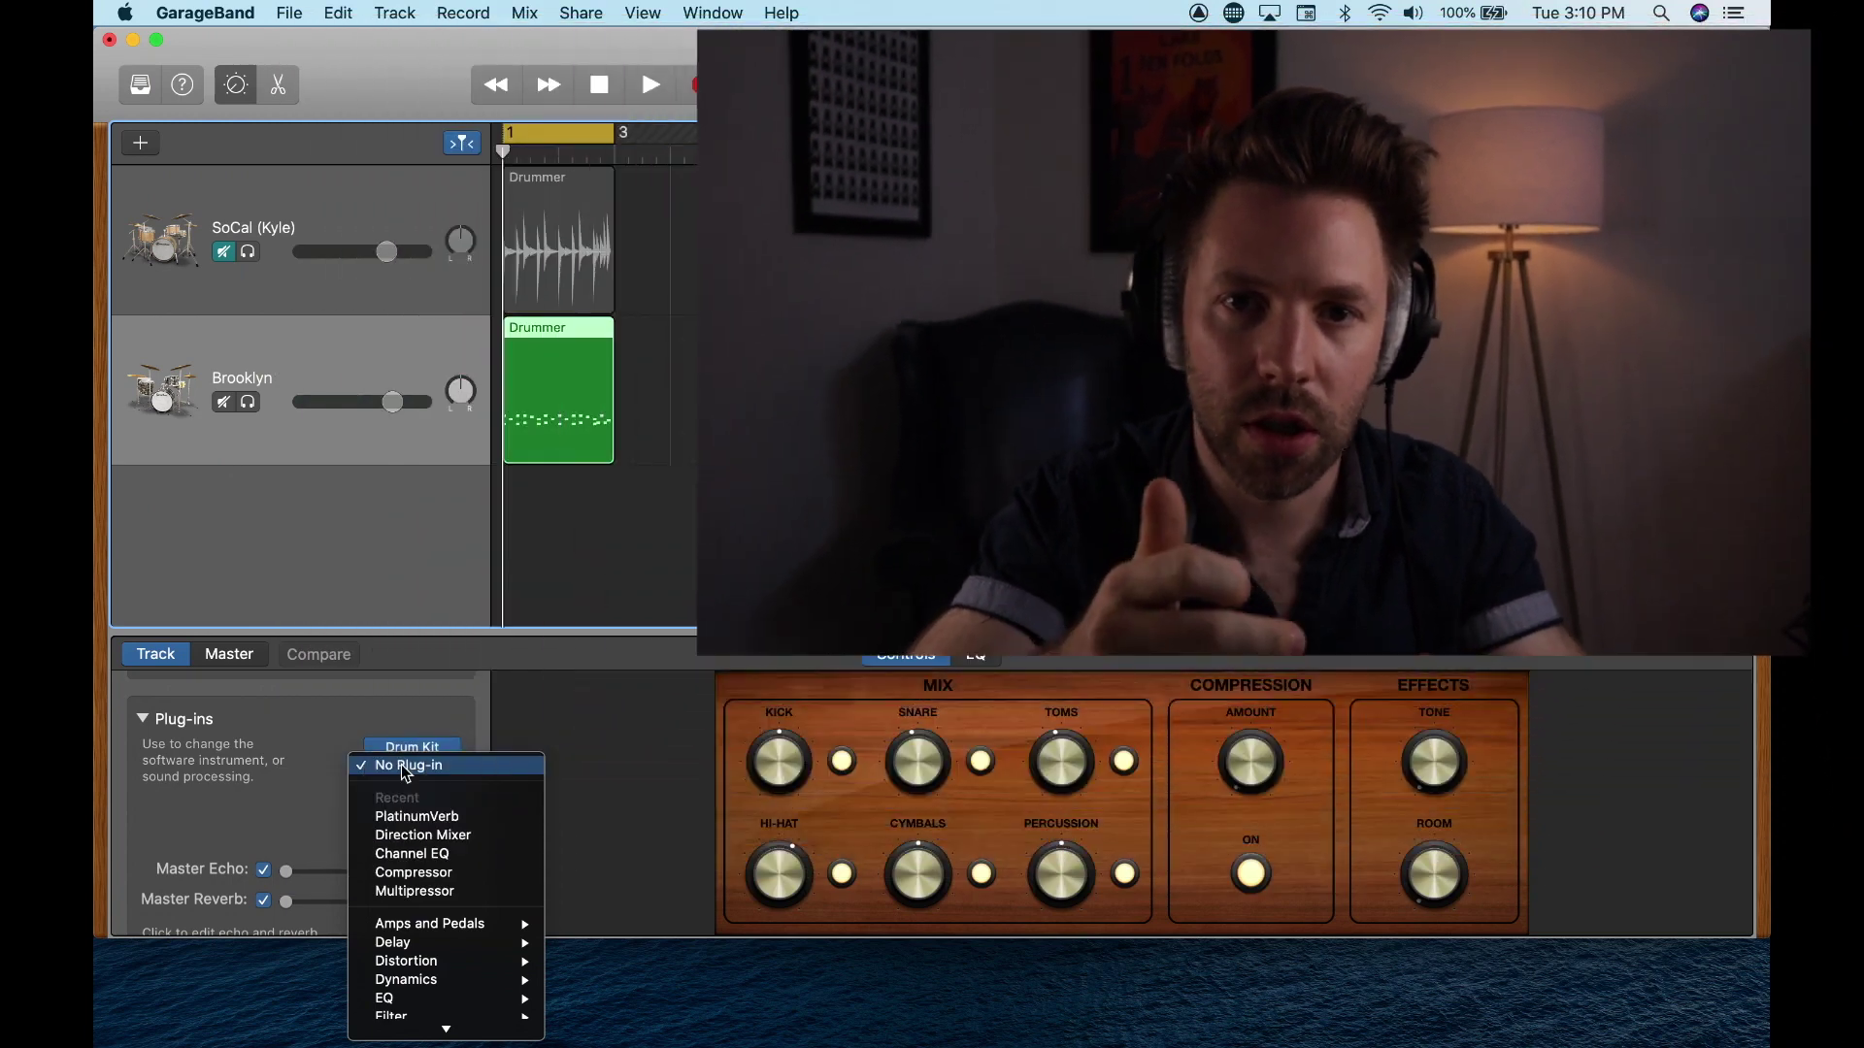
pyautogui.moveTo(446, 1031)
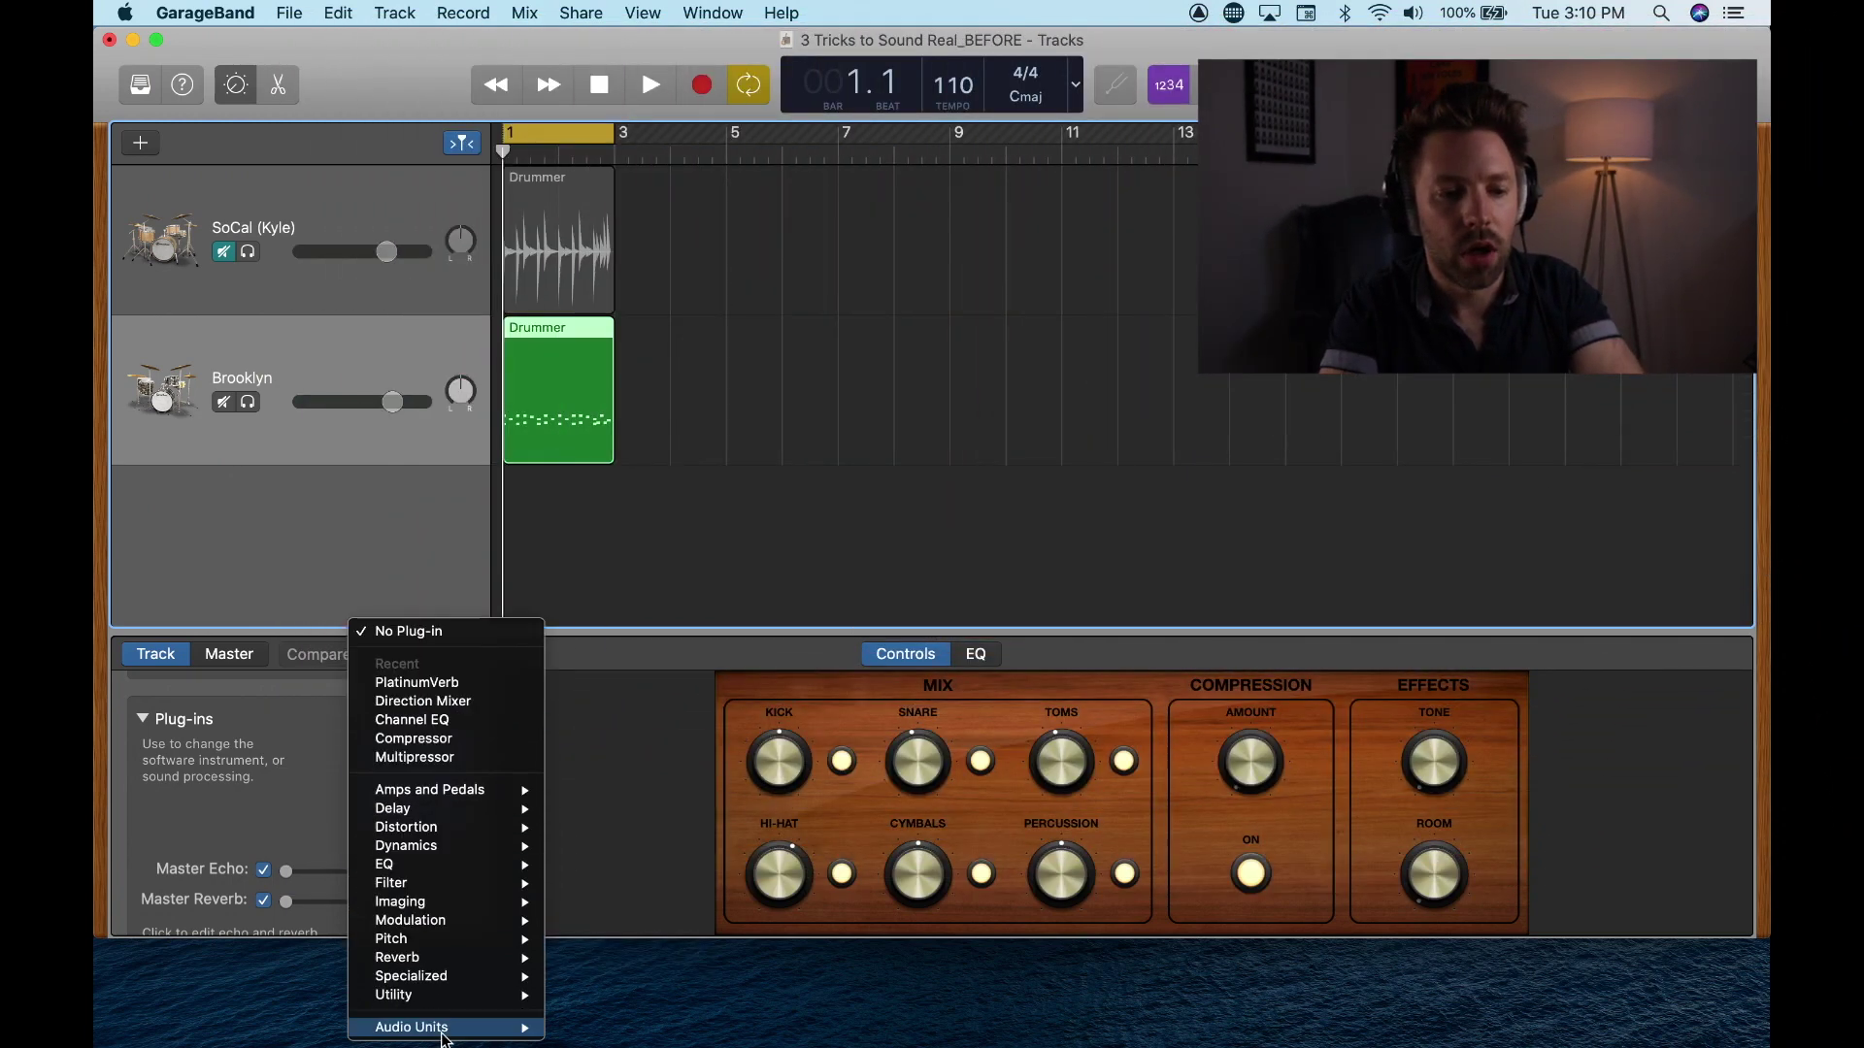
pyautogui.moveTo(451, 902)
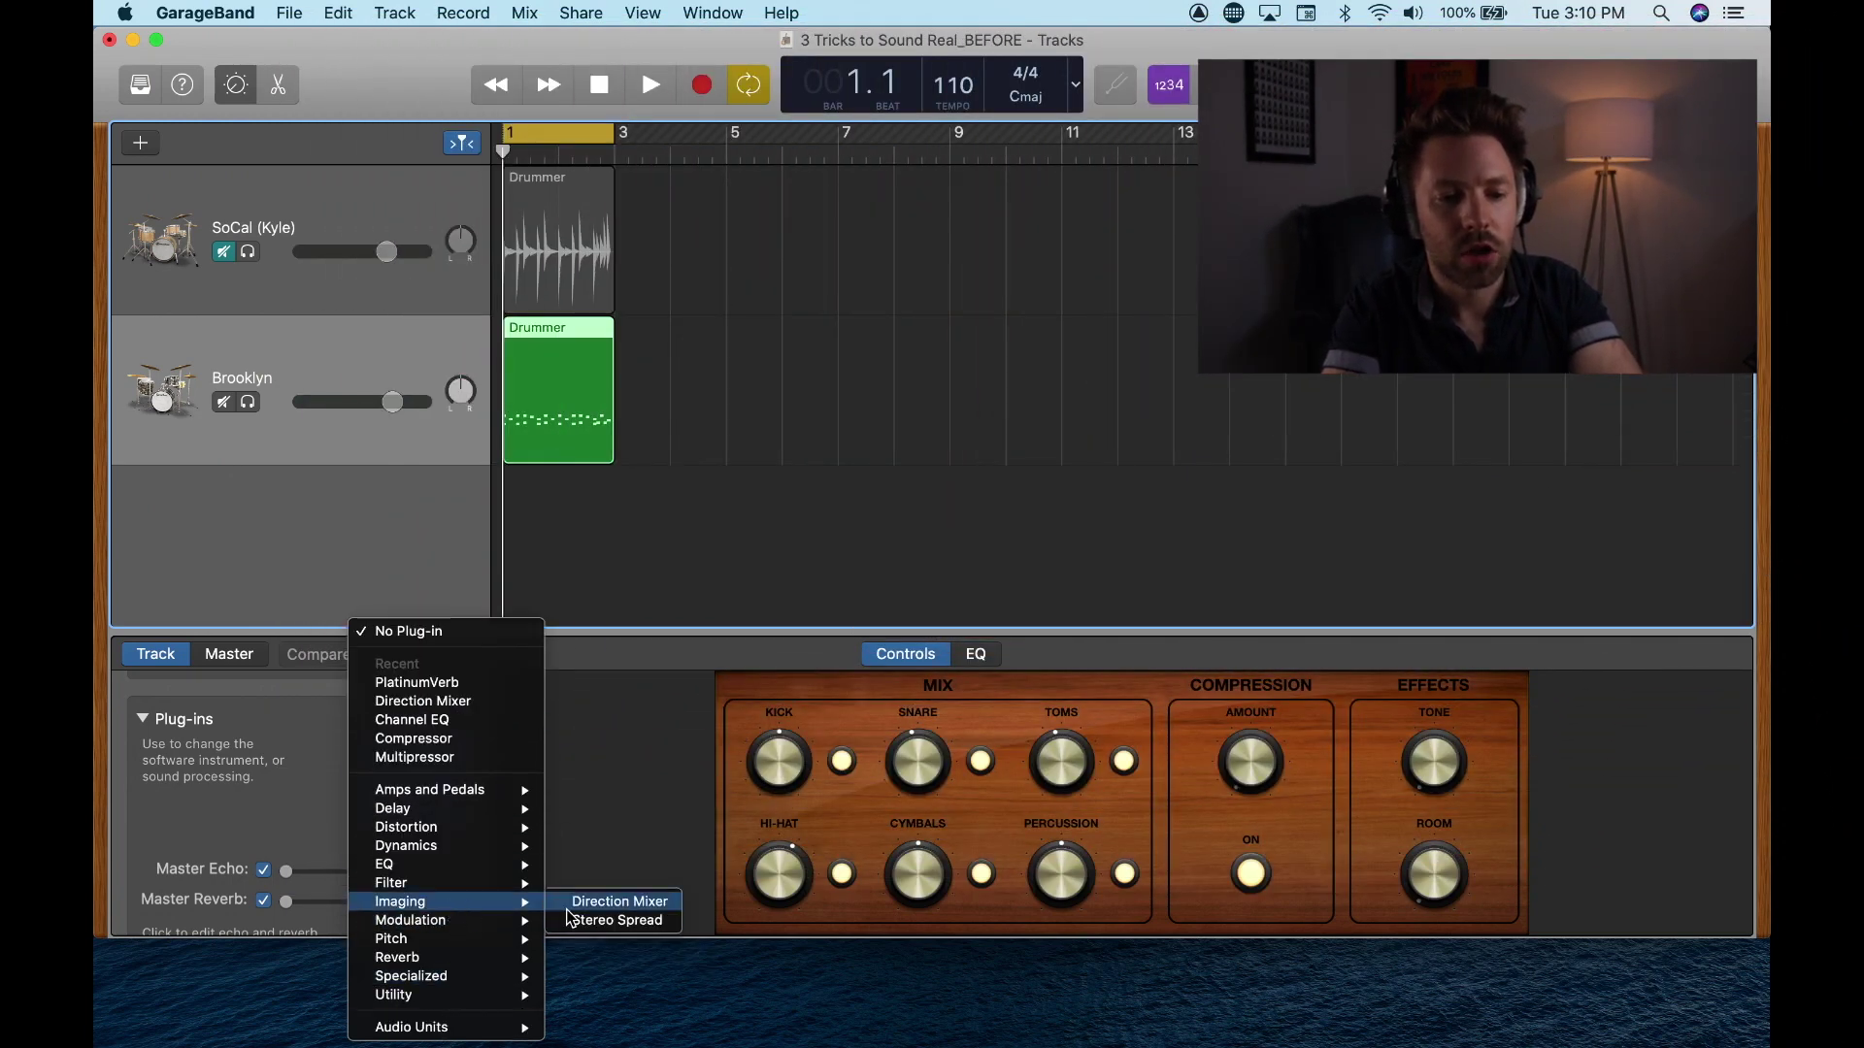
pyautogui.click(621, 902)
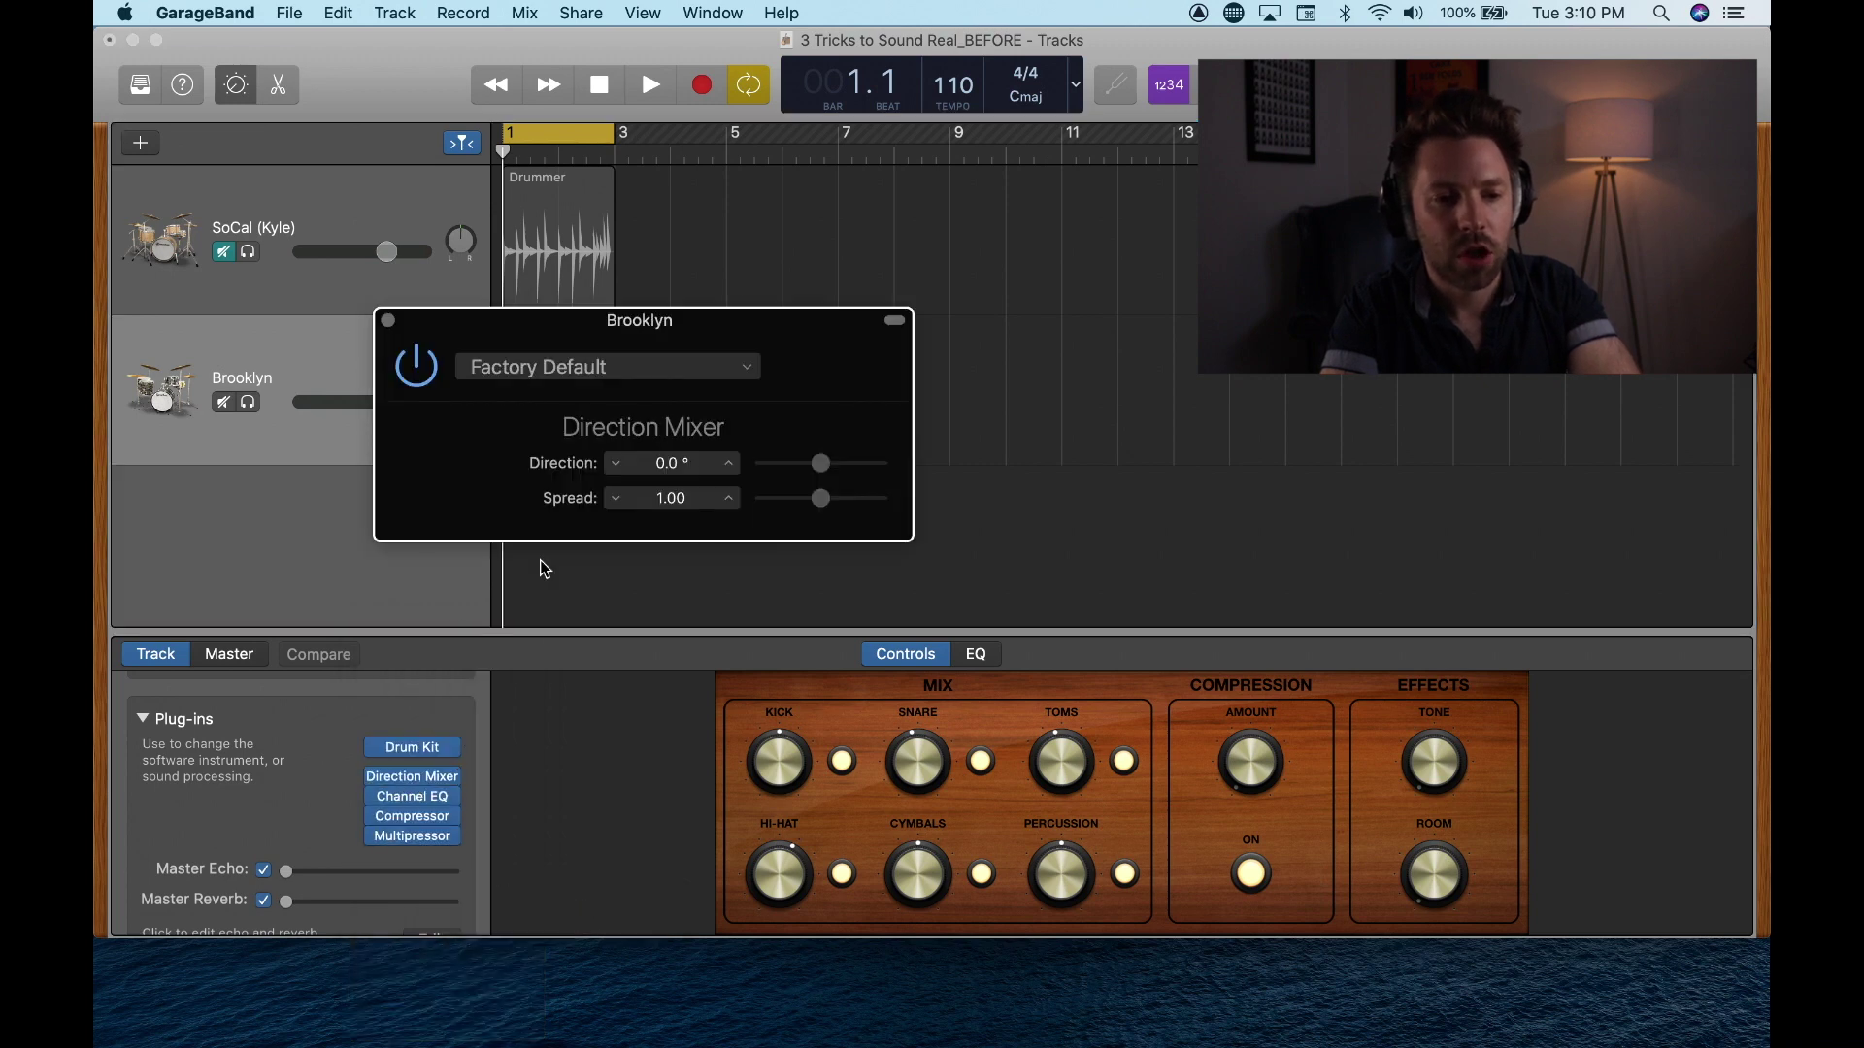
pyautogui.moveTo(817, 463); pyautogui.dragTo(678, 465)
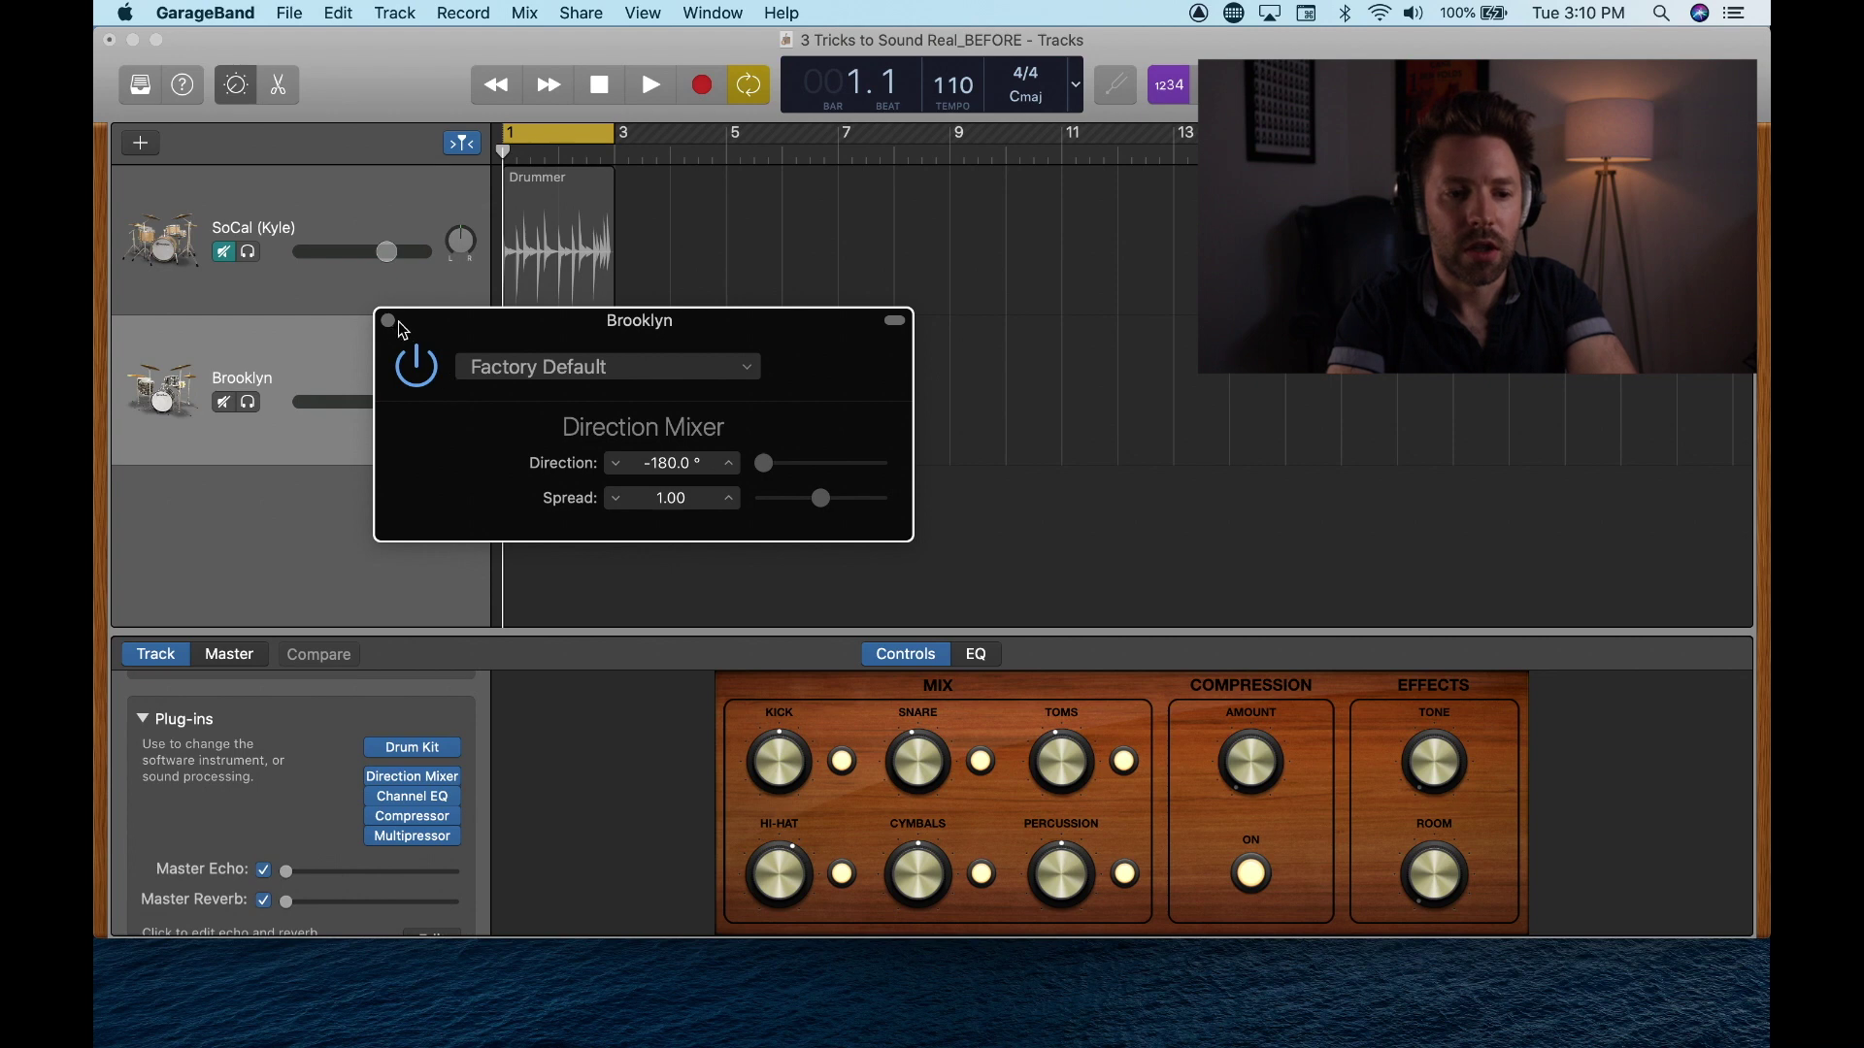
# - Play the Brooklyn track with the Direction Mixer active, bypassed and active again to compare the stereo image, and close the plug-in
pyautogui.press('space')
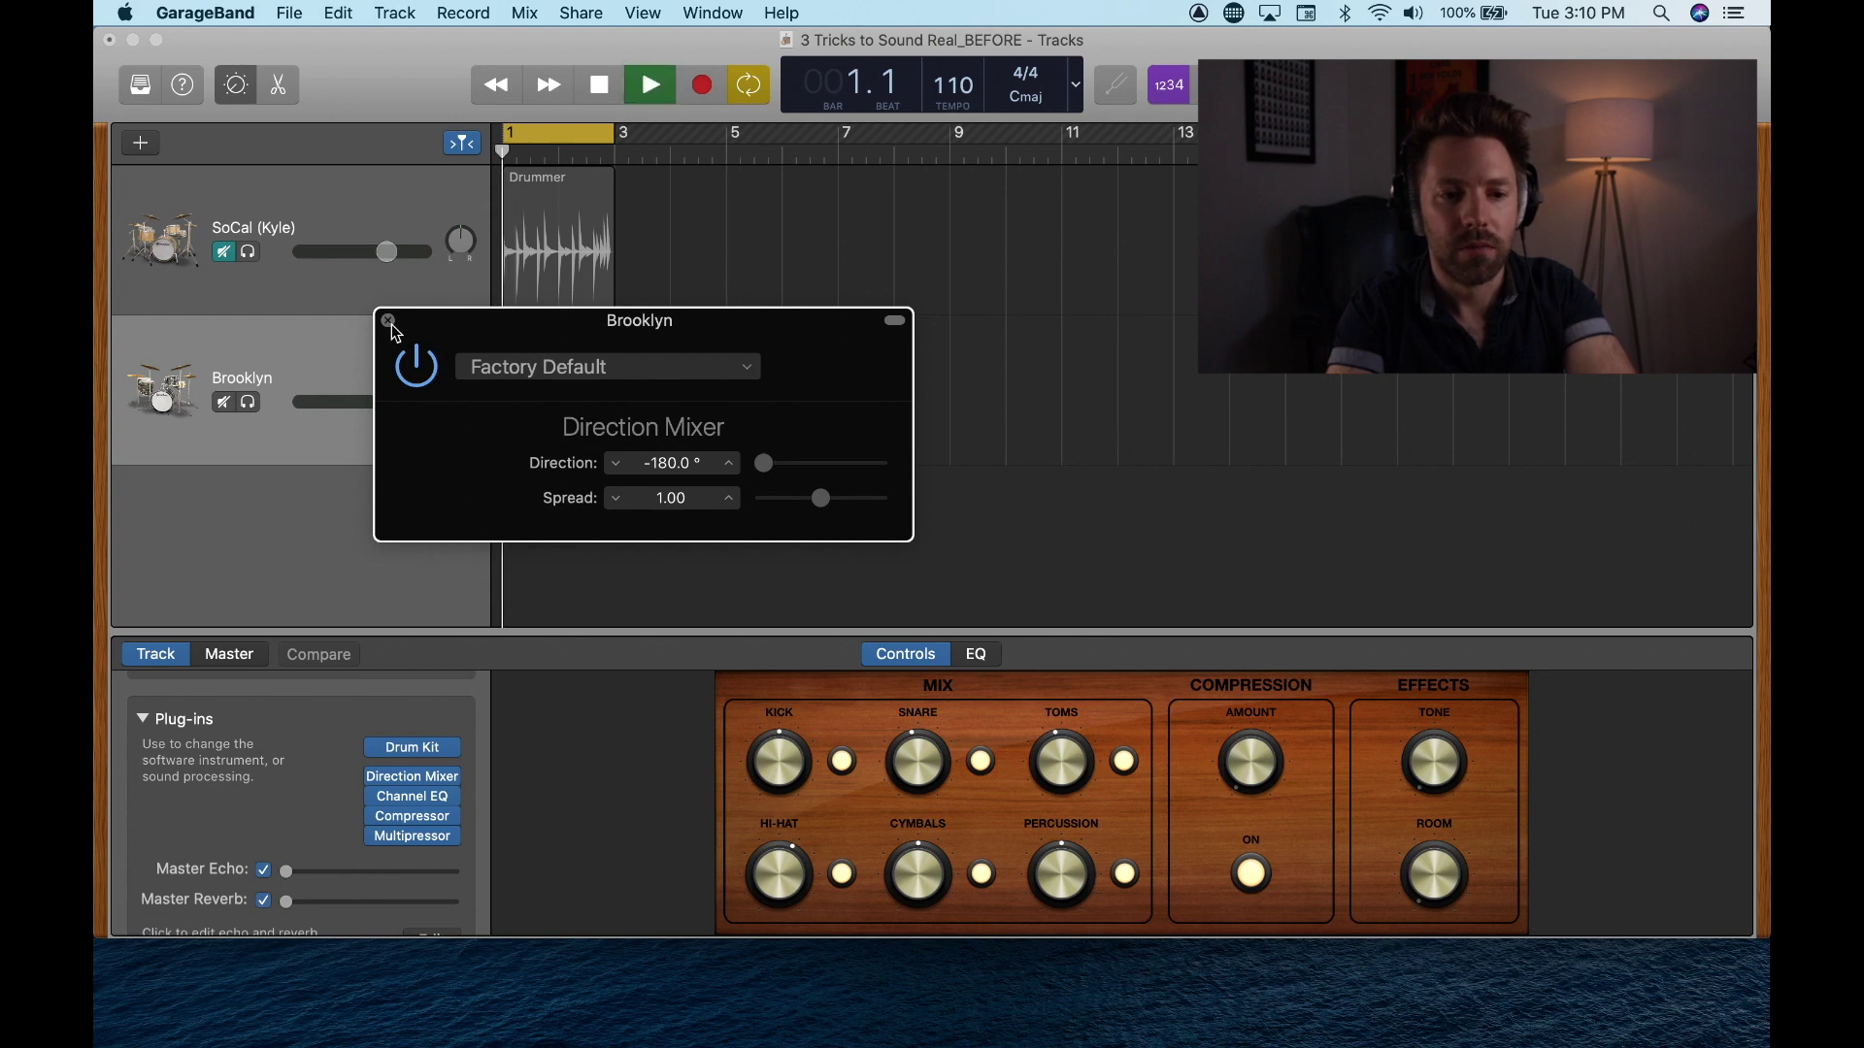
pyautogui.click(418, 369)
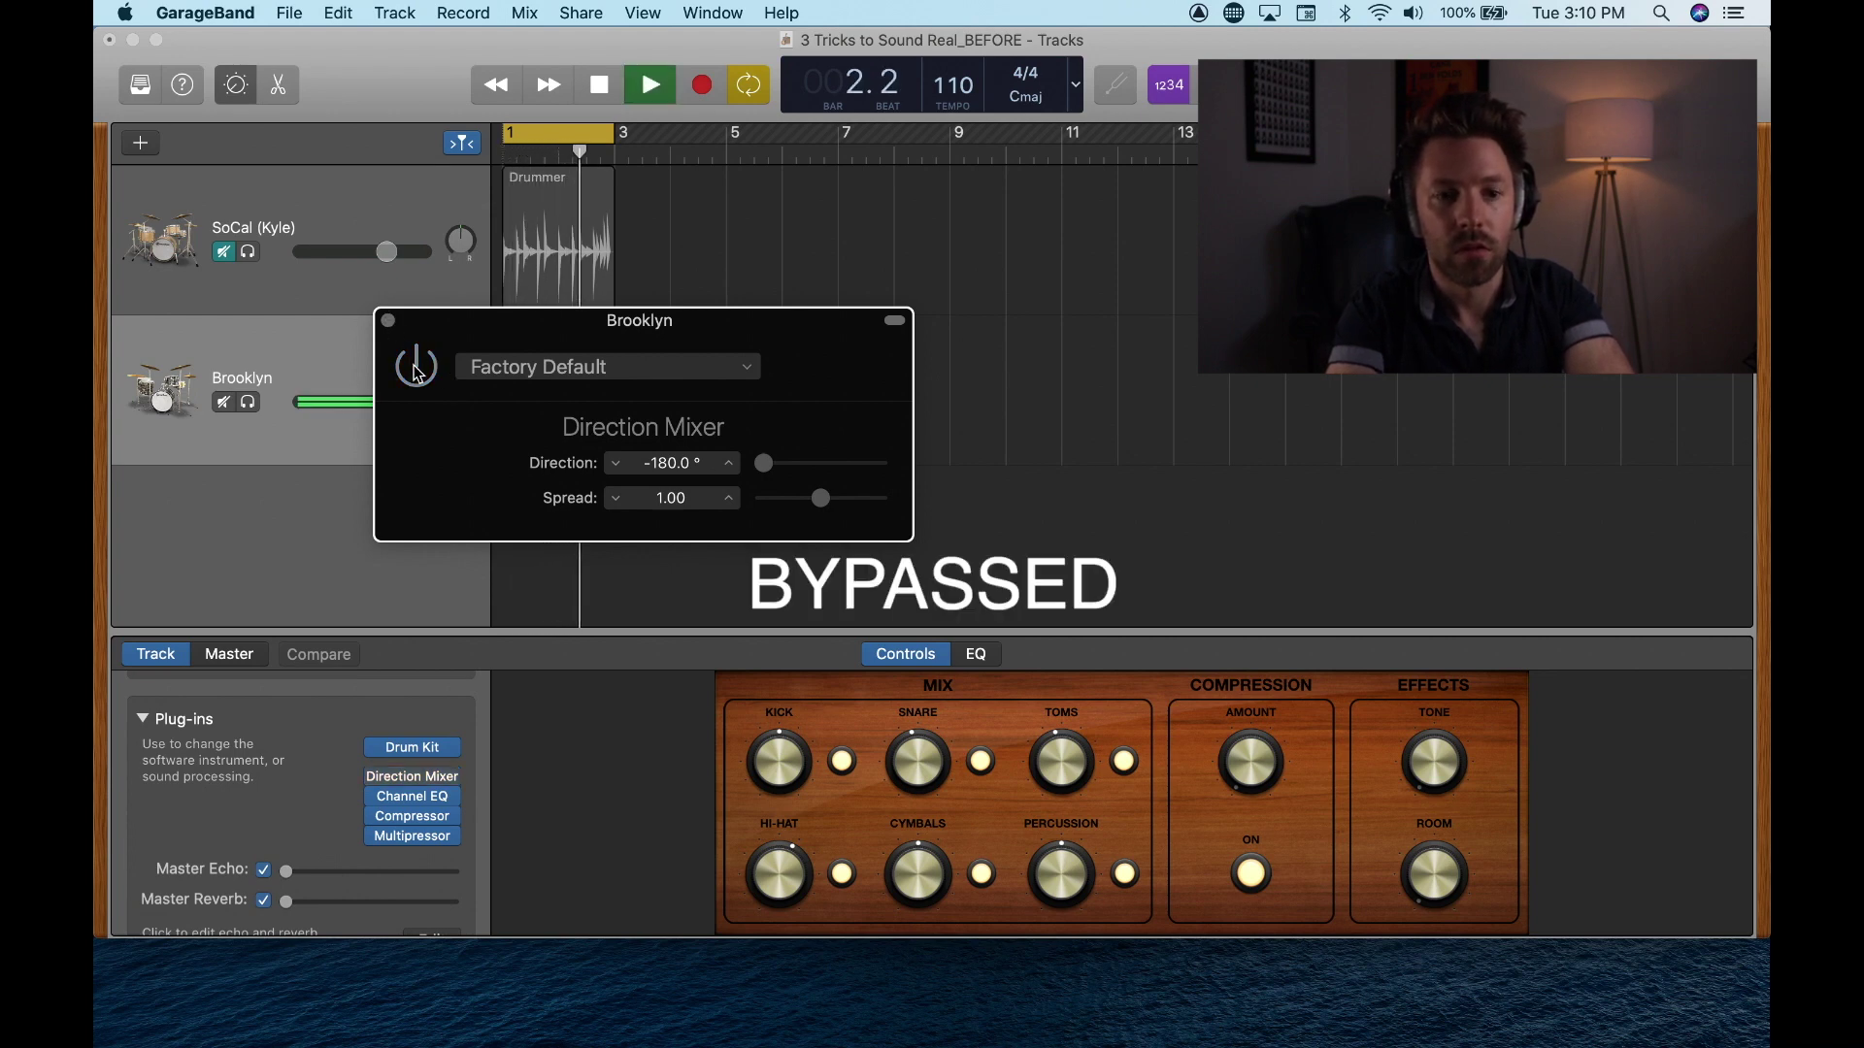
pyautogui.click(417, 369)
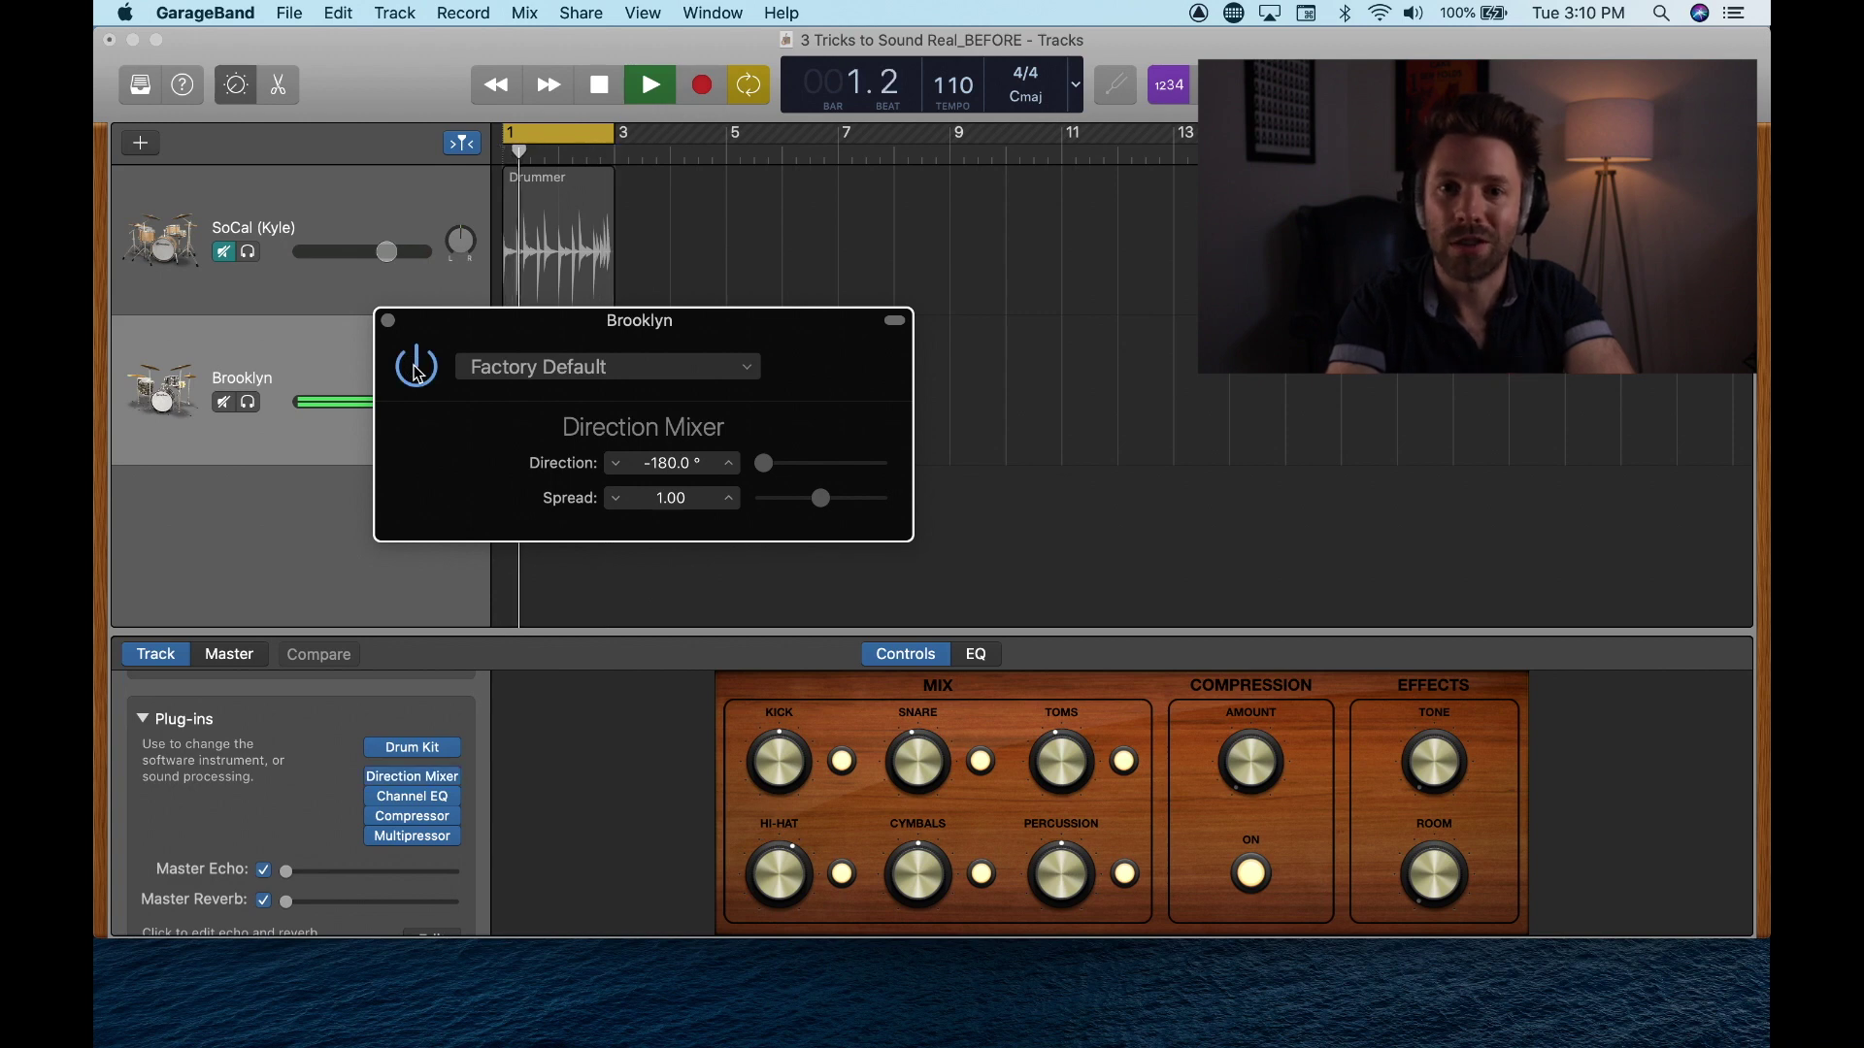
pyautogui.press('space')
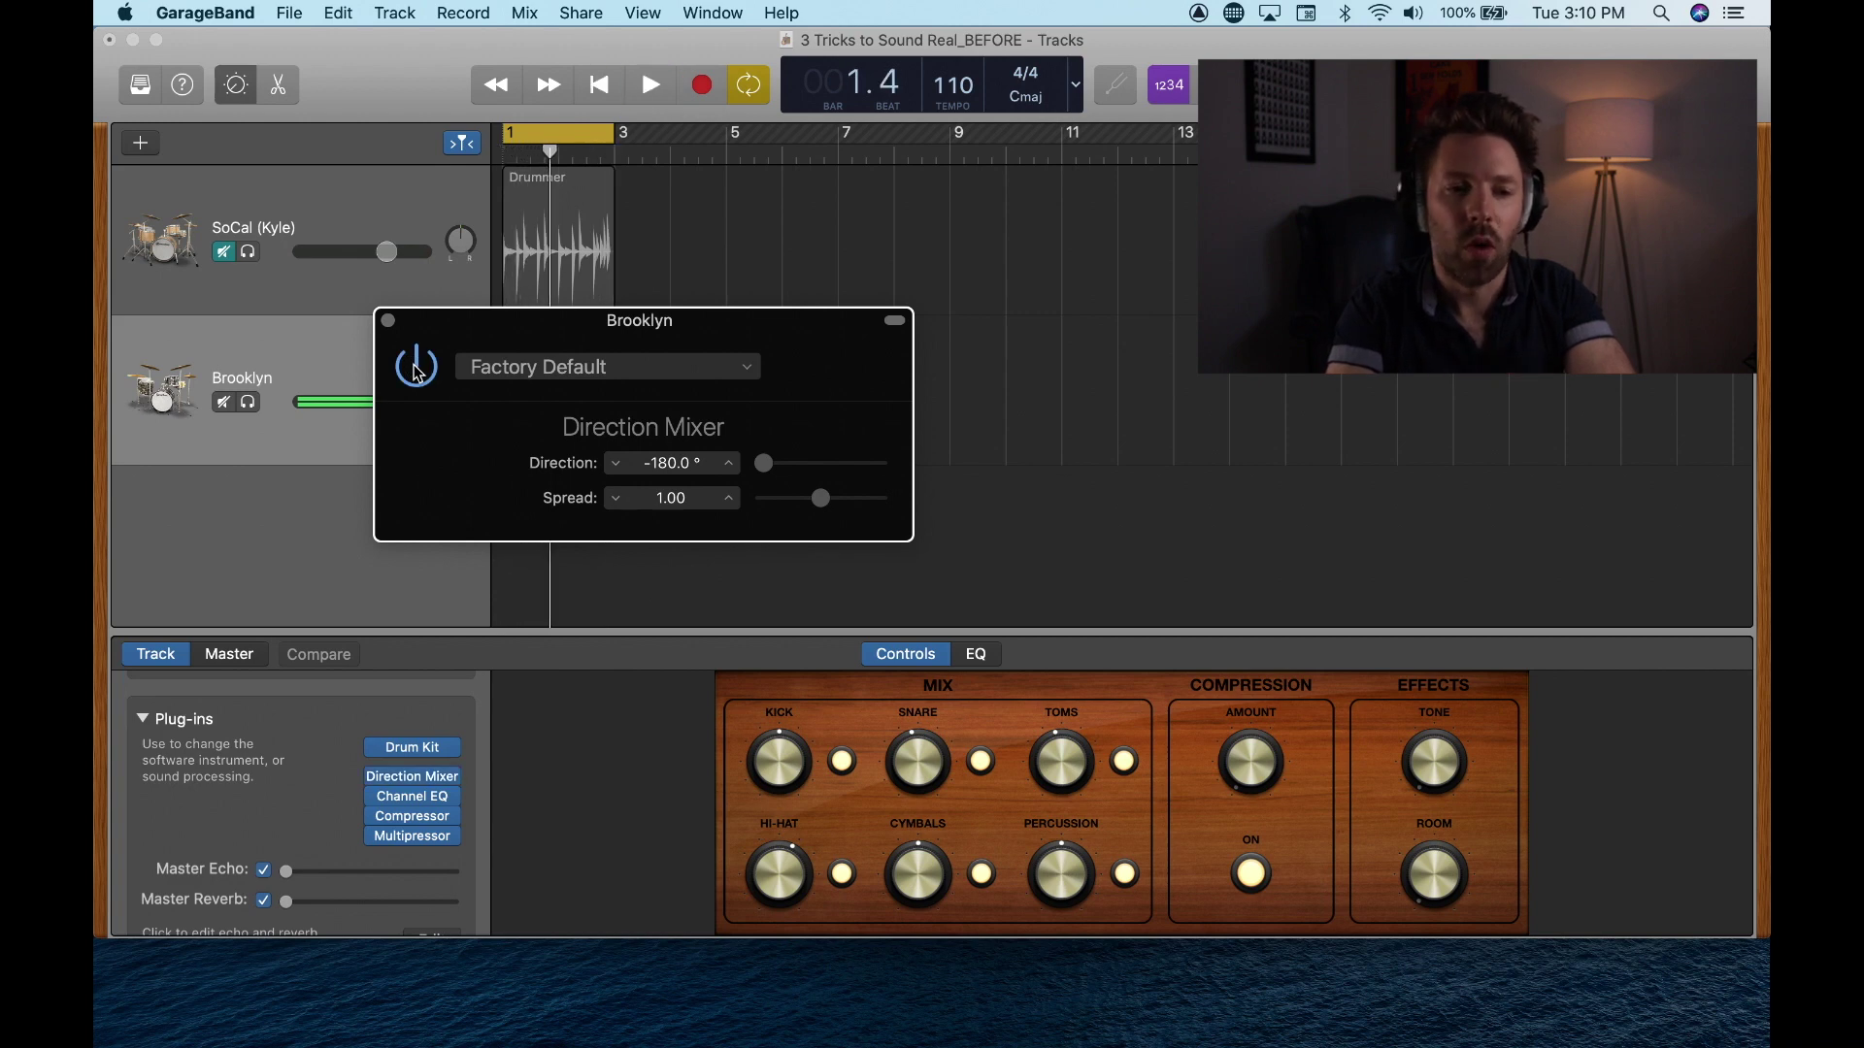
pyautogui.click(387, 322)
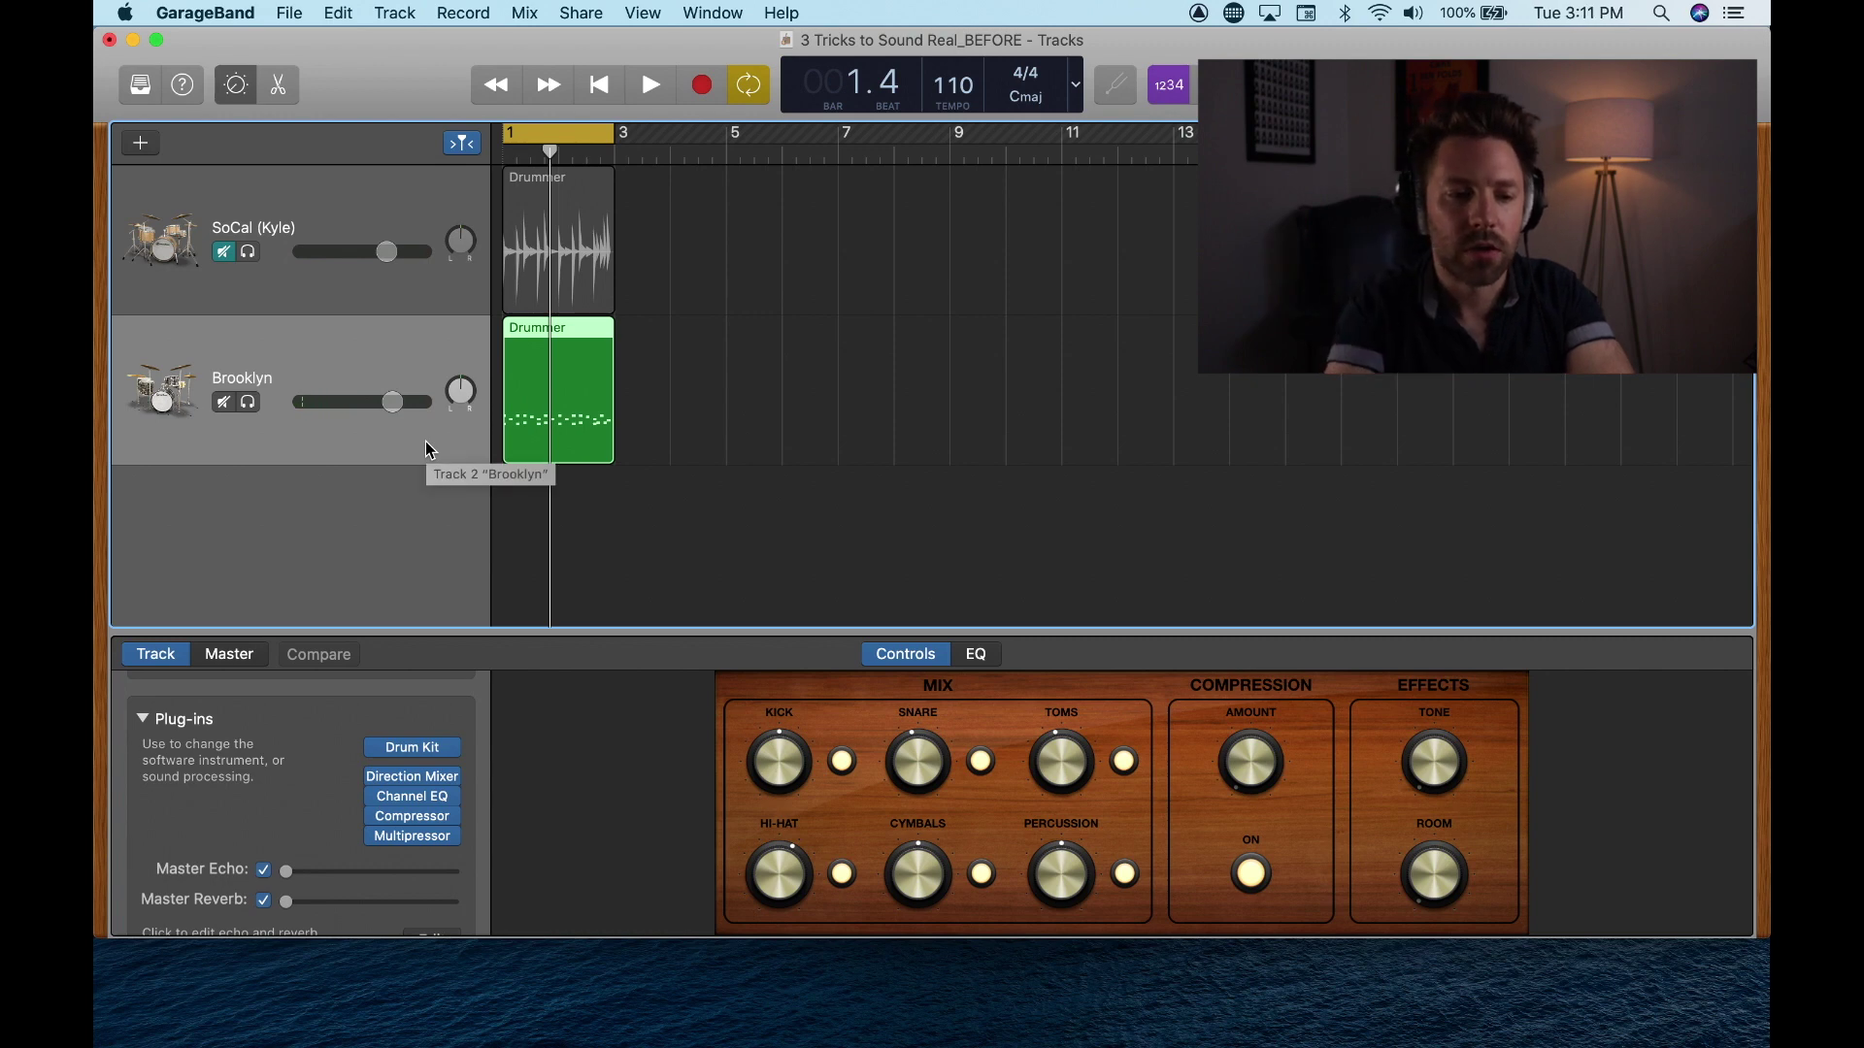
pyautogui.click(444, 856)
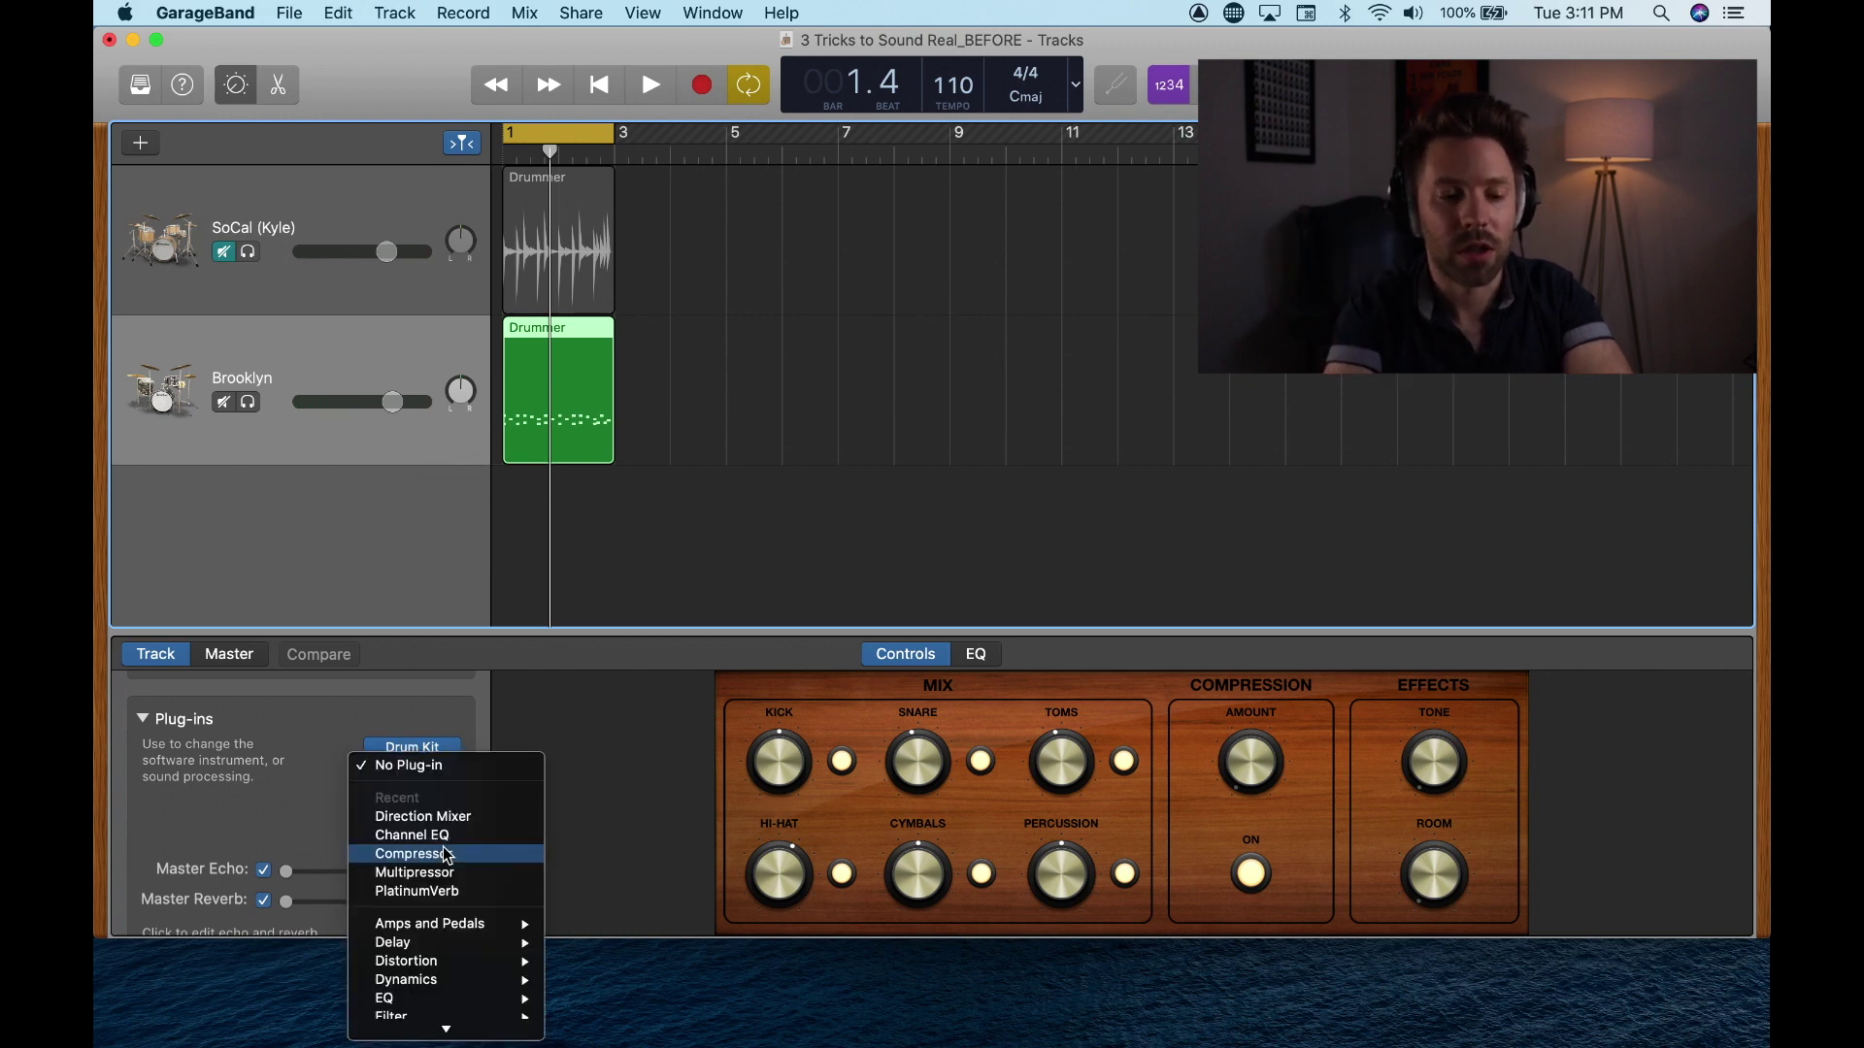
pyautogui.moveTo(443, 927)
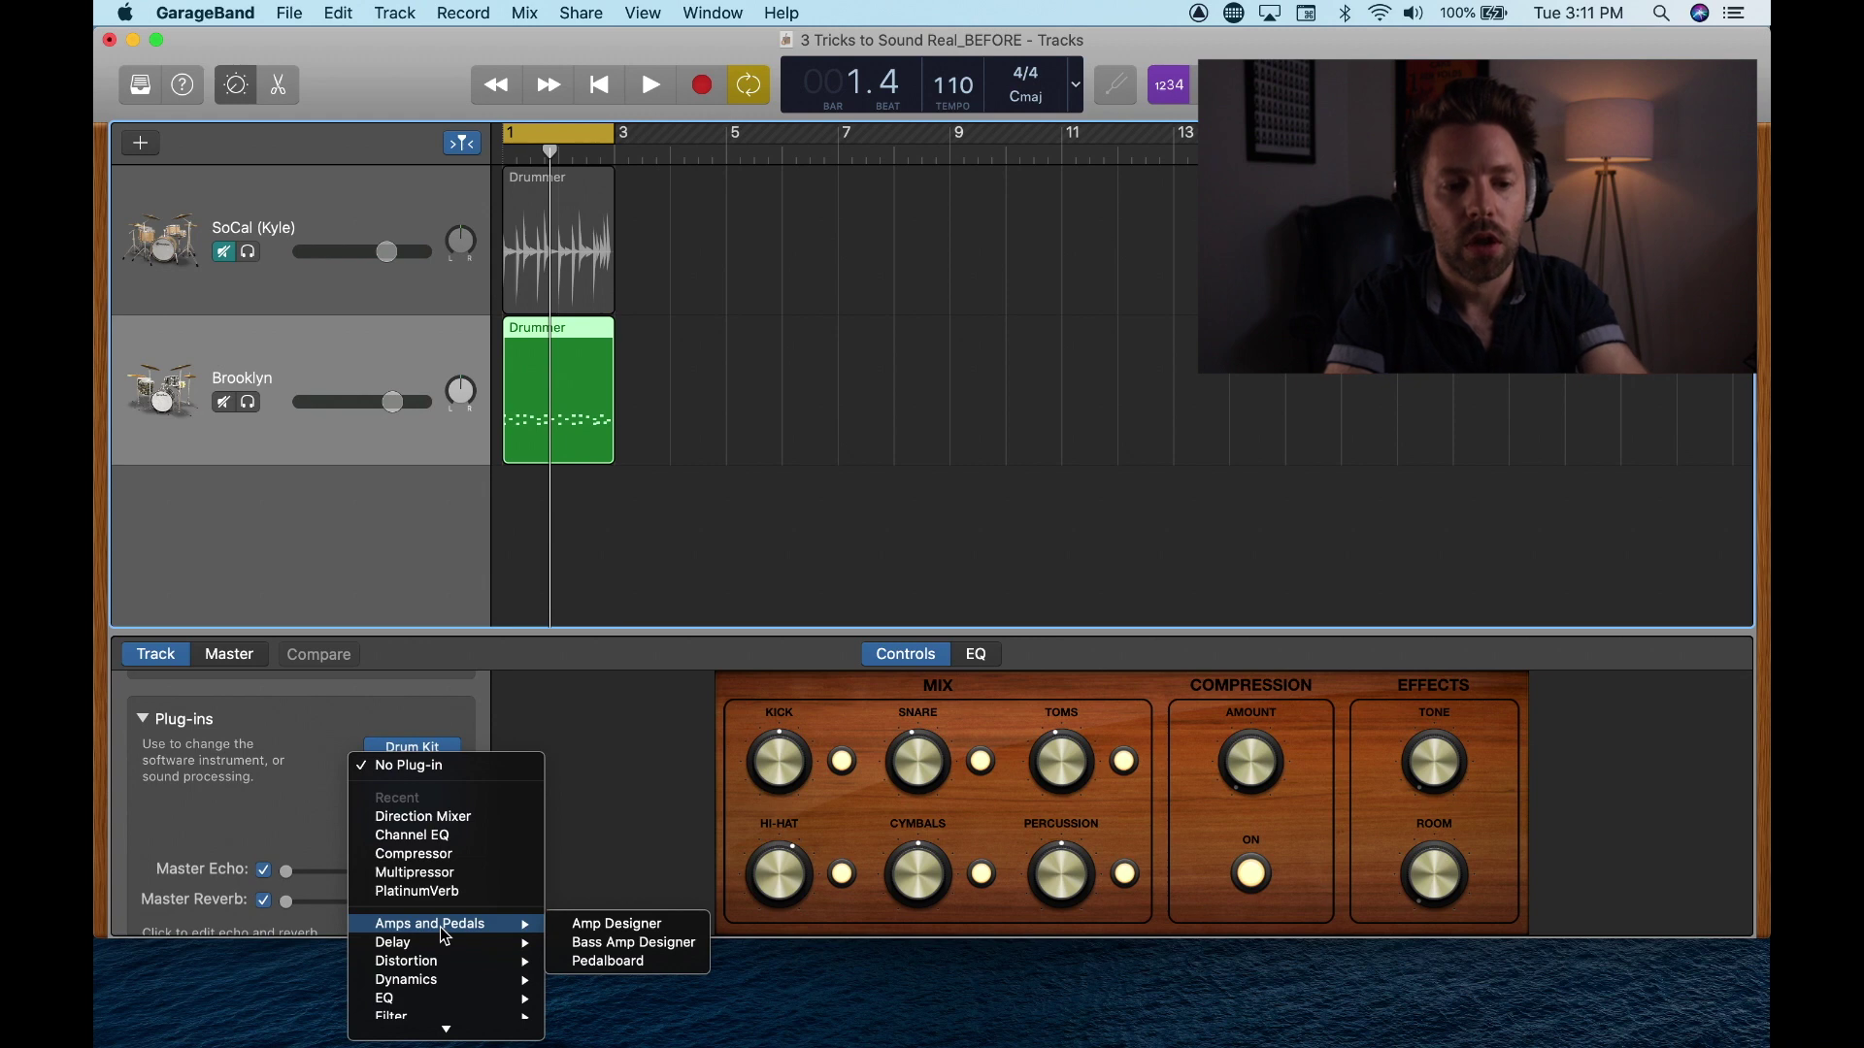
pyautogui.click(575, 813)
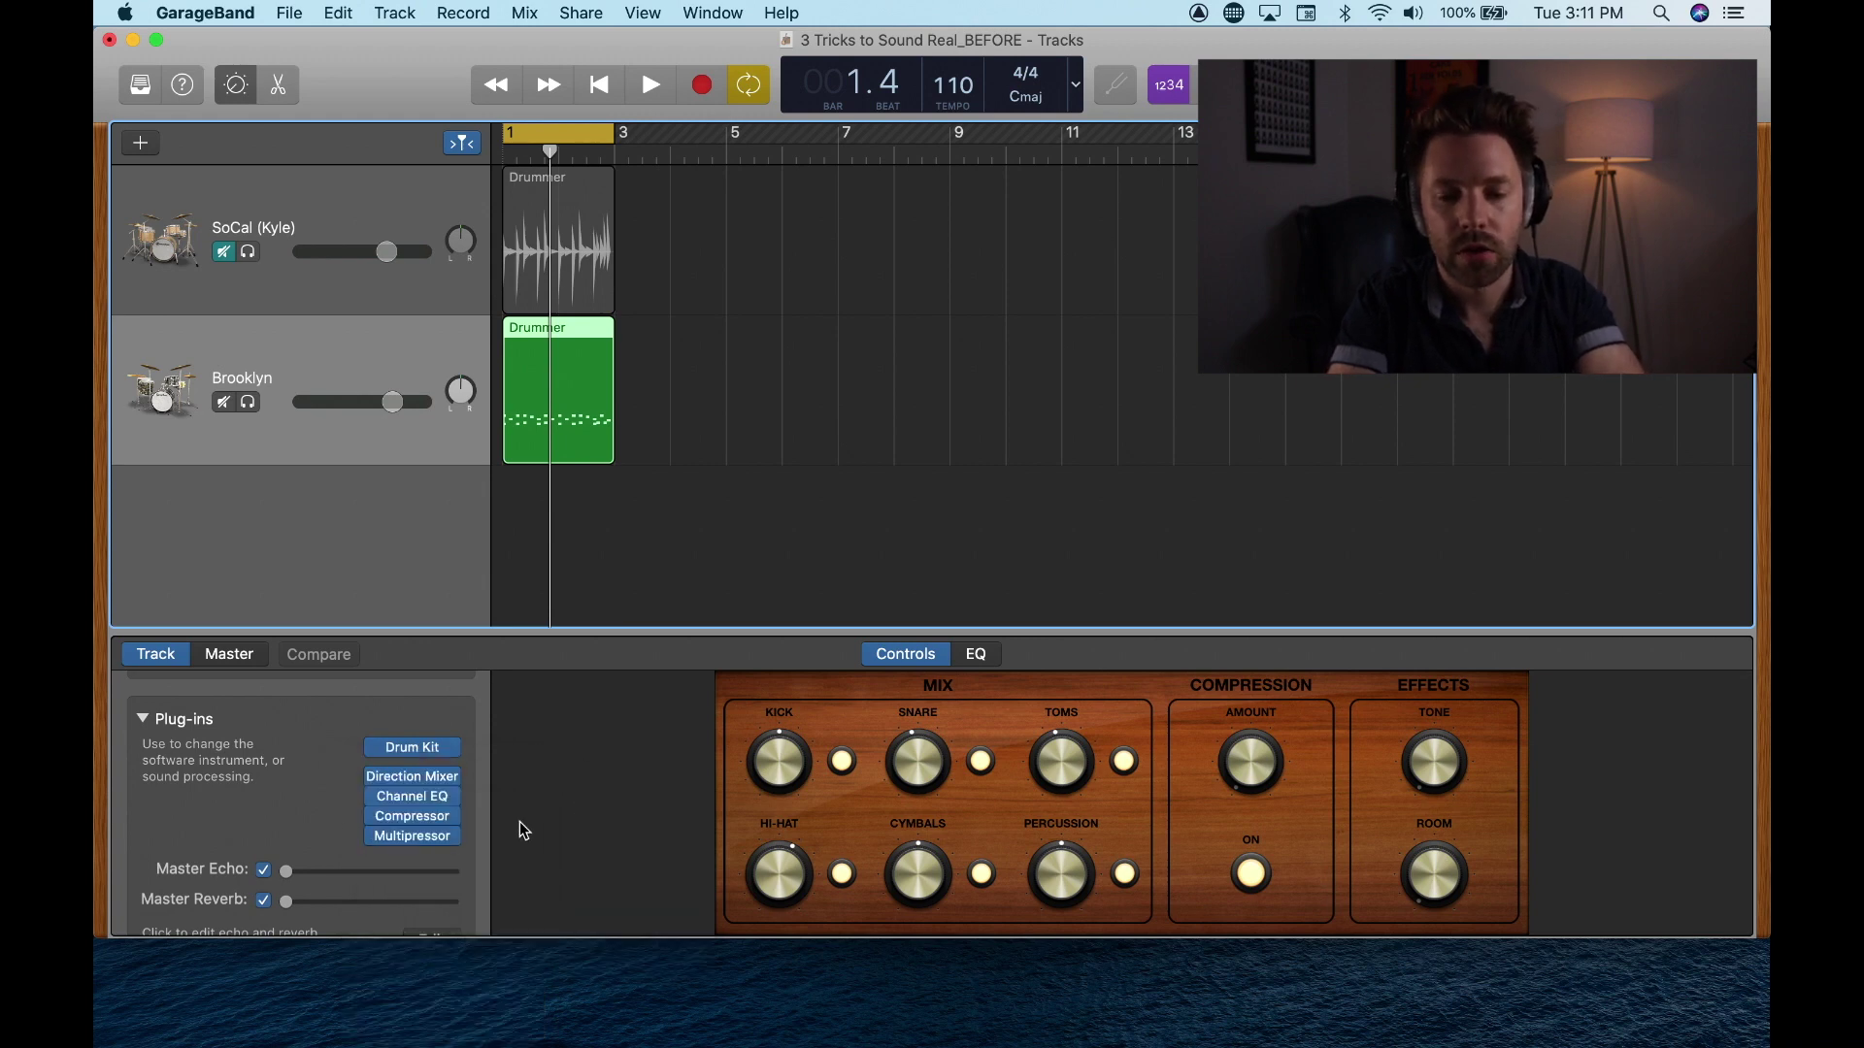
# - Raise the Room effect amount on the Brooklyn drum kit and play back the result
pyautogui.moveTo(1453, 906); pyautogui.dragTo(1437, 864)
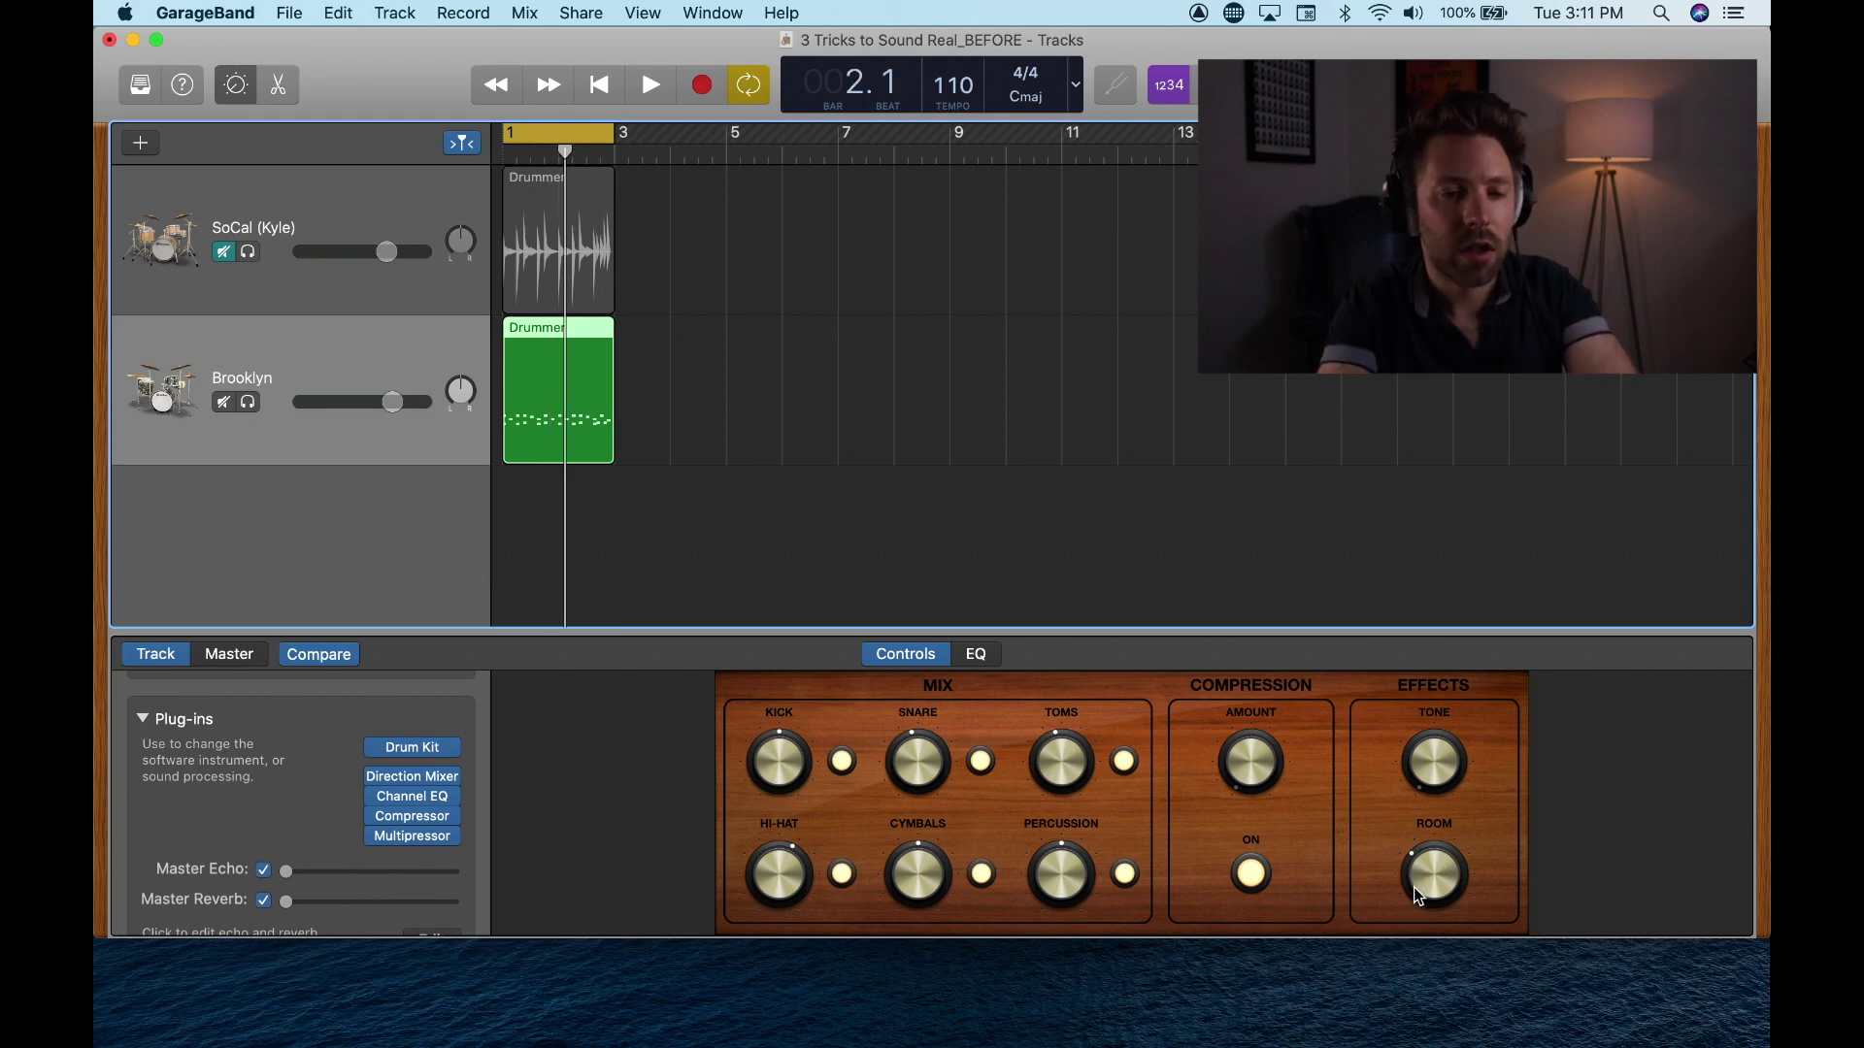
pyautogui.press('space')
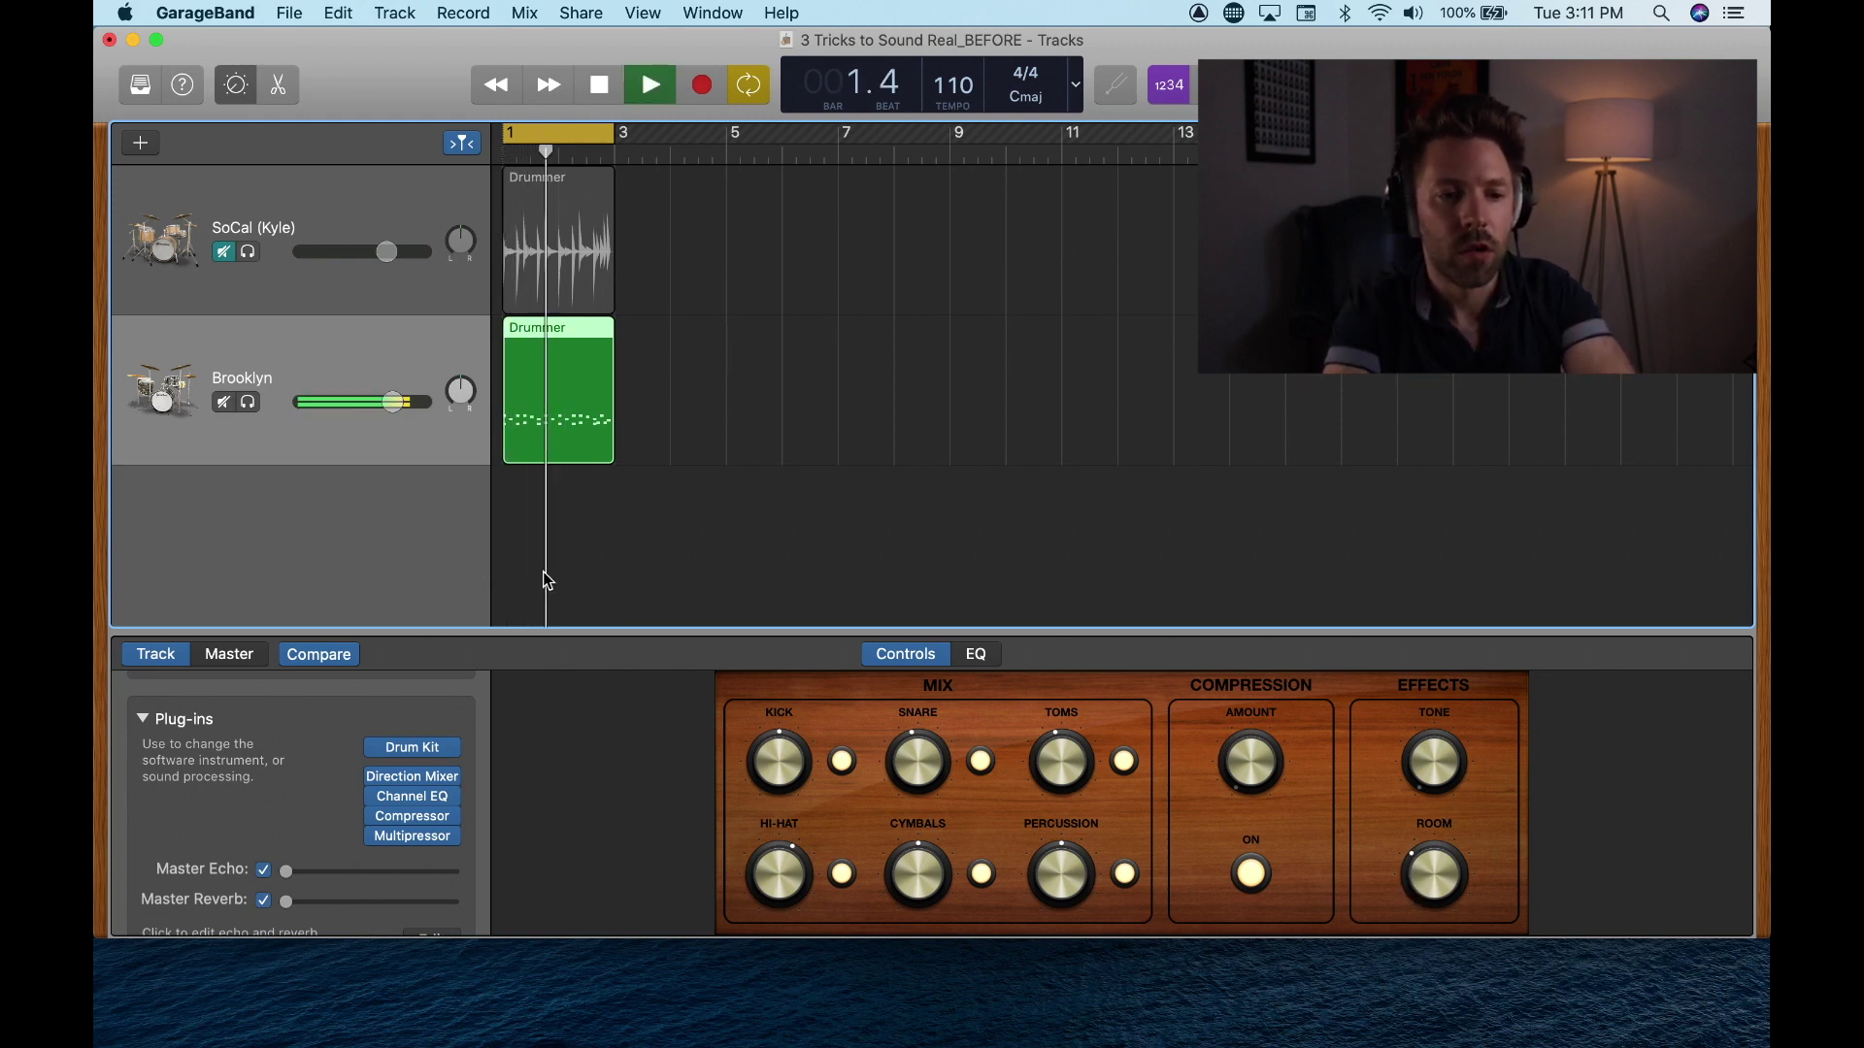
pyautogui.press('space')
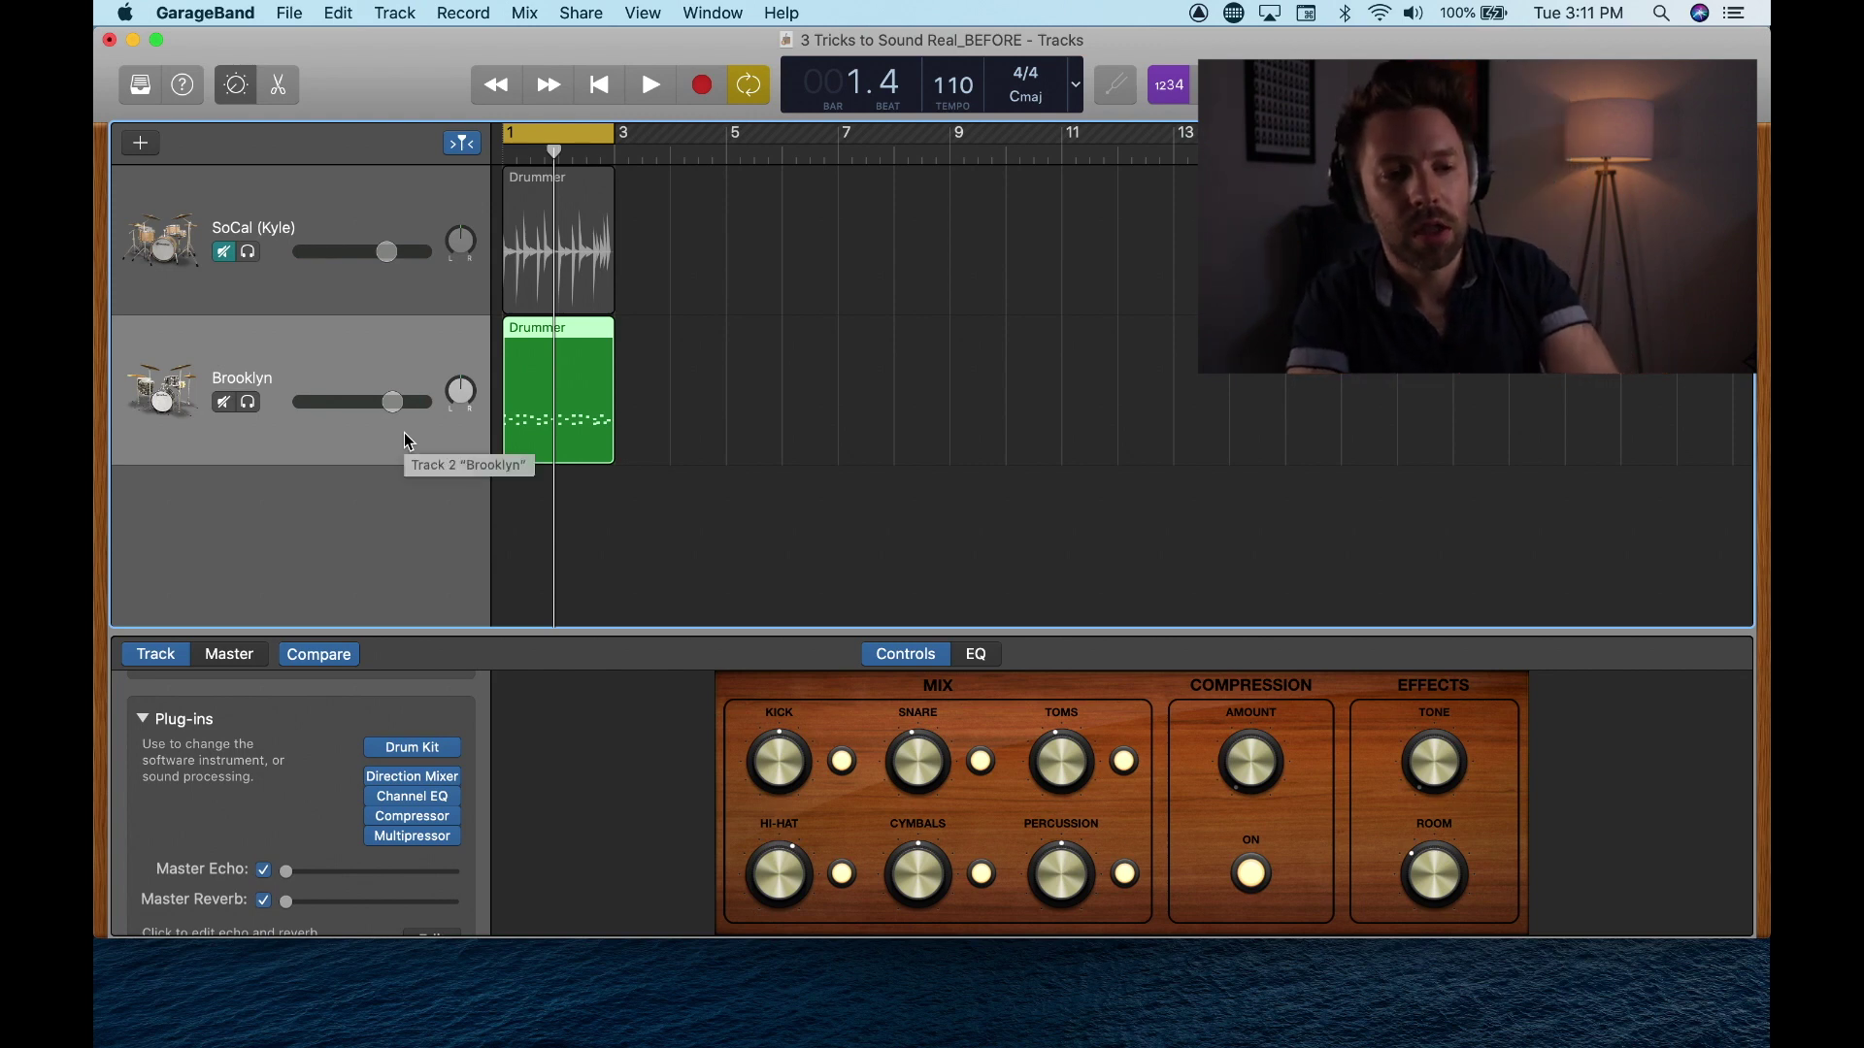
# - Duplicate the Brooklyn track with its settings and copy its Drummer region onto the new track at bar 1
pyautogui.press('super+d')
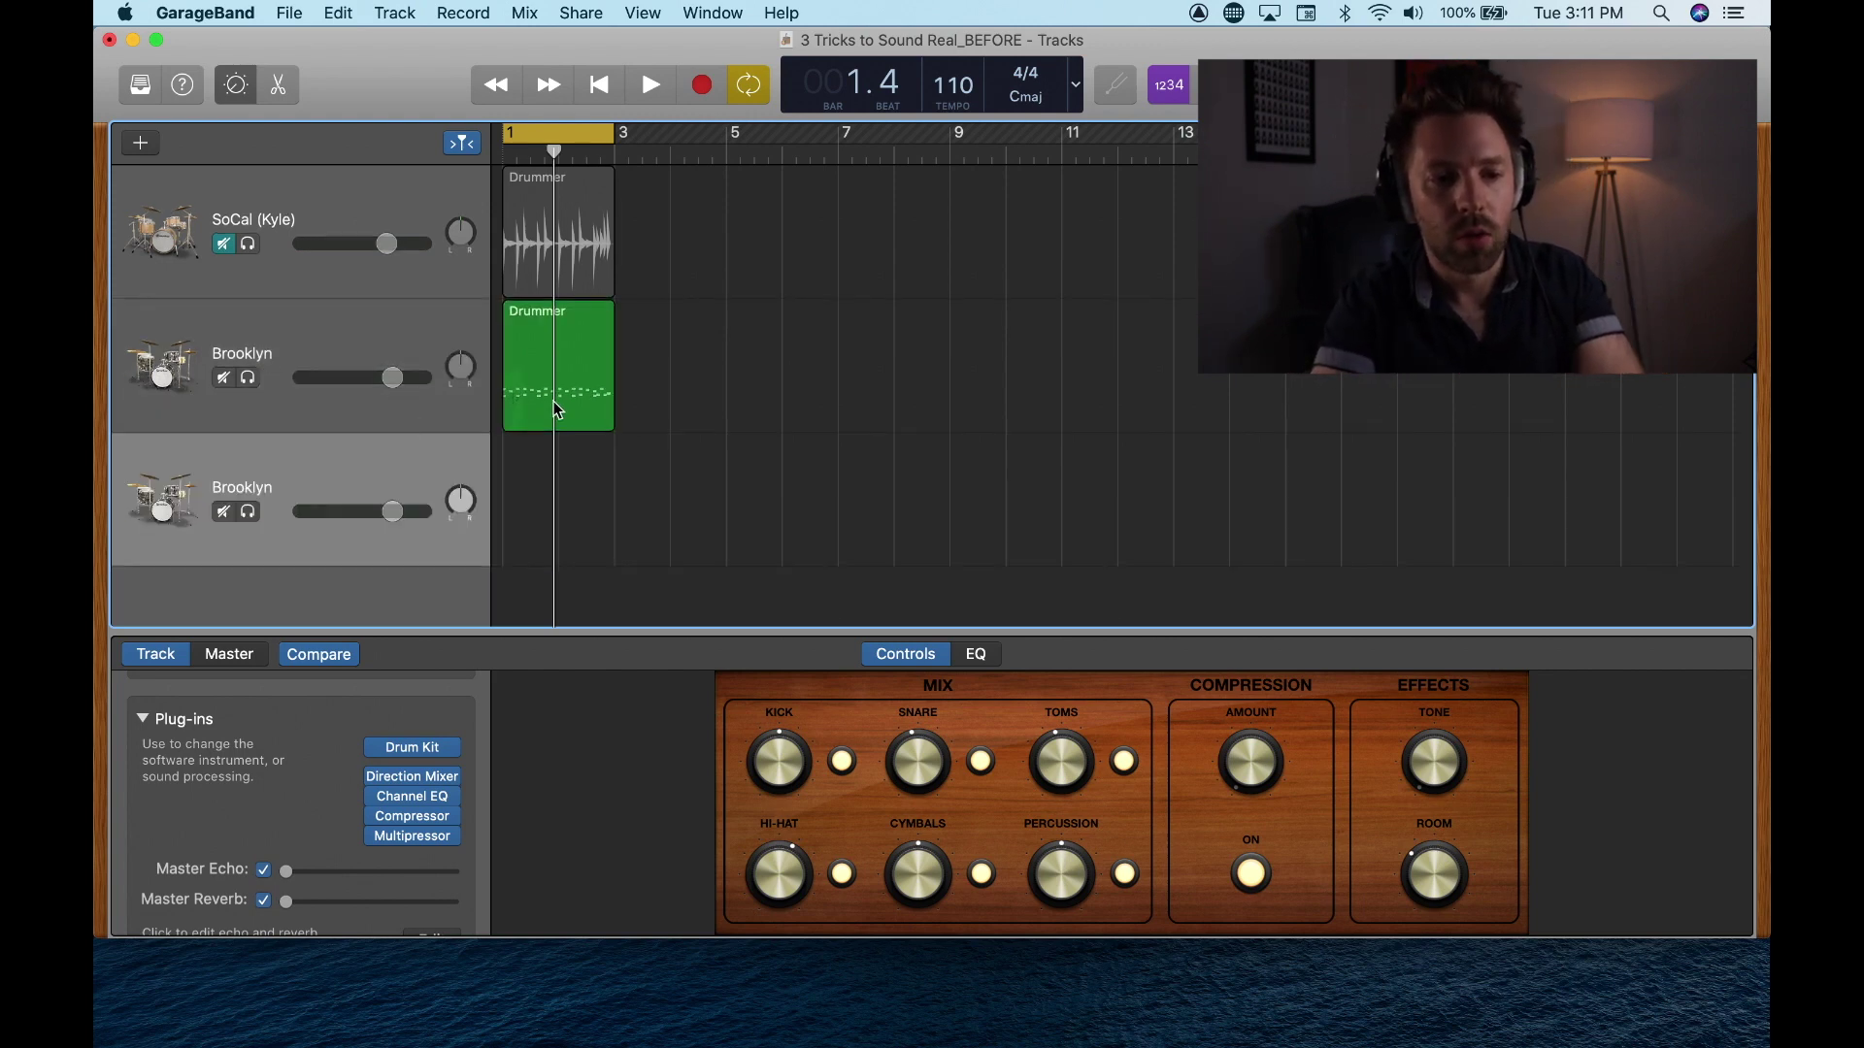
pyautogui.moveTo(557, 407); pyautogui.dragTo(555, 490)
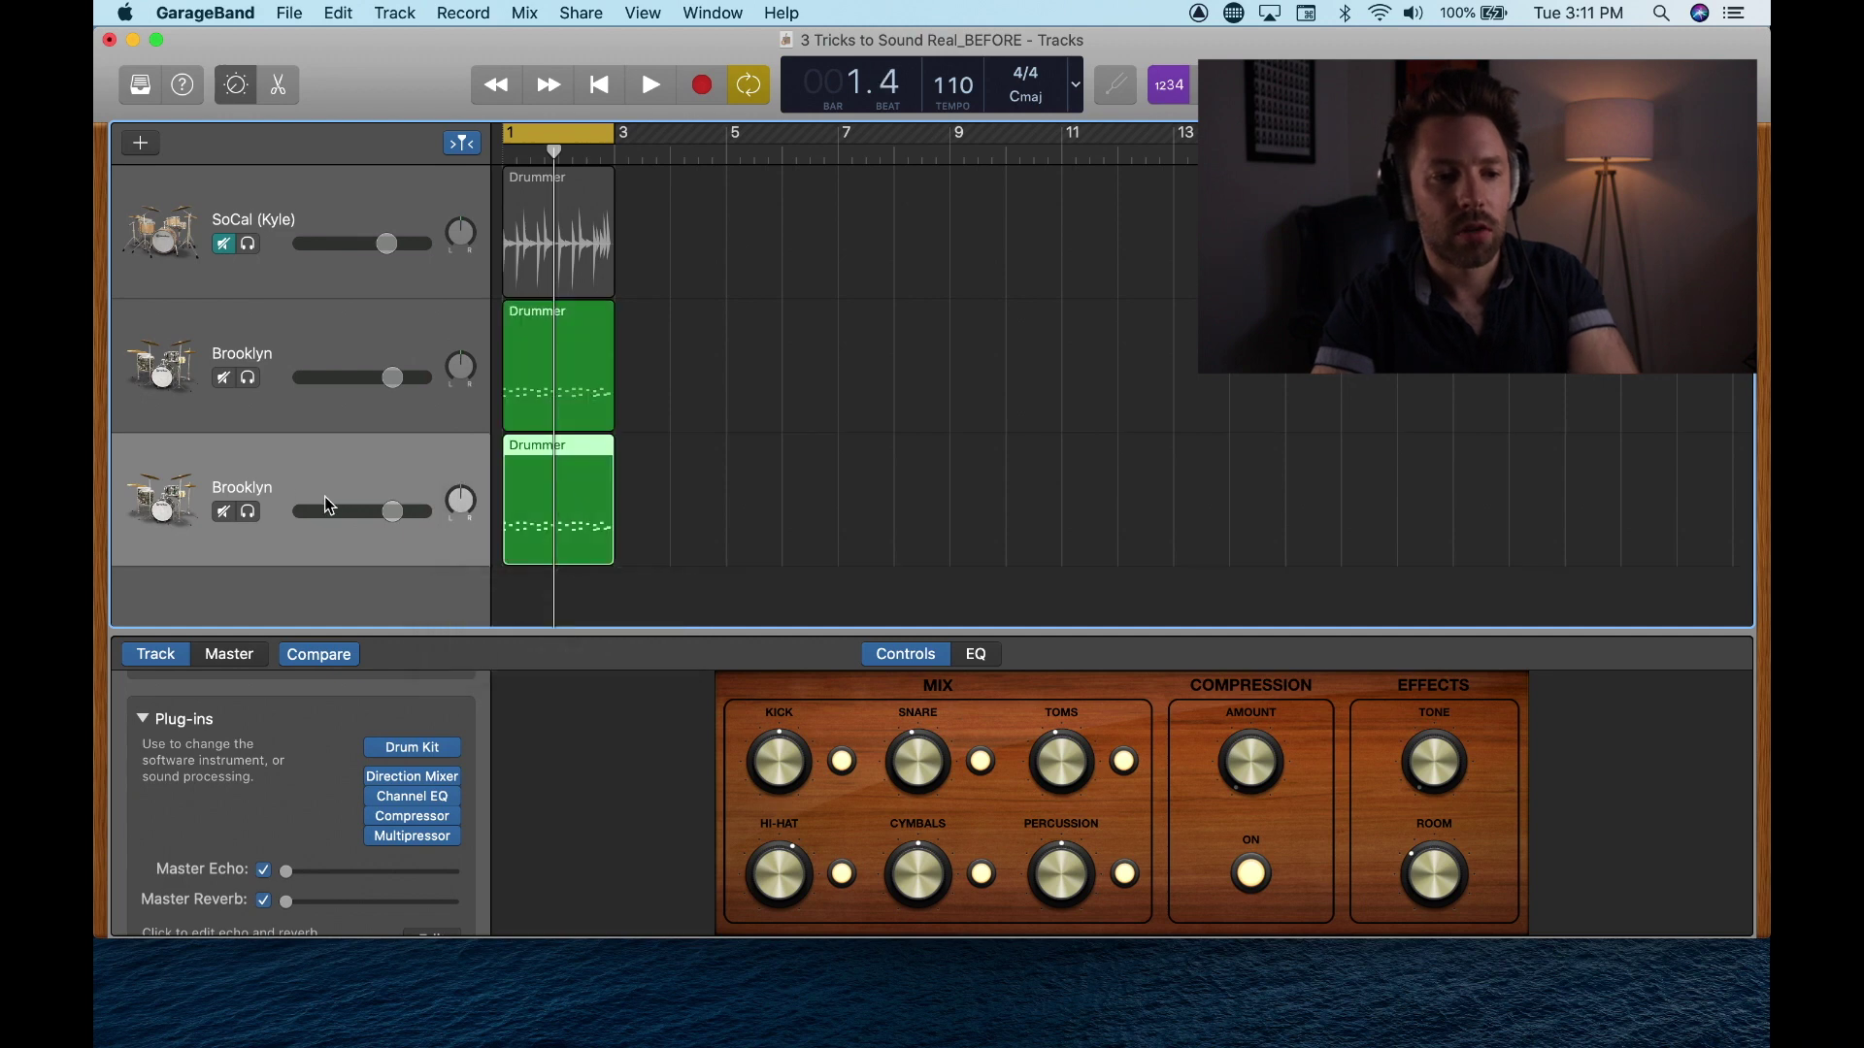
# - Solo and play the duplicated Brooklyn track and rename it ROOMS
pyautogui.click(249, 513)
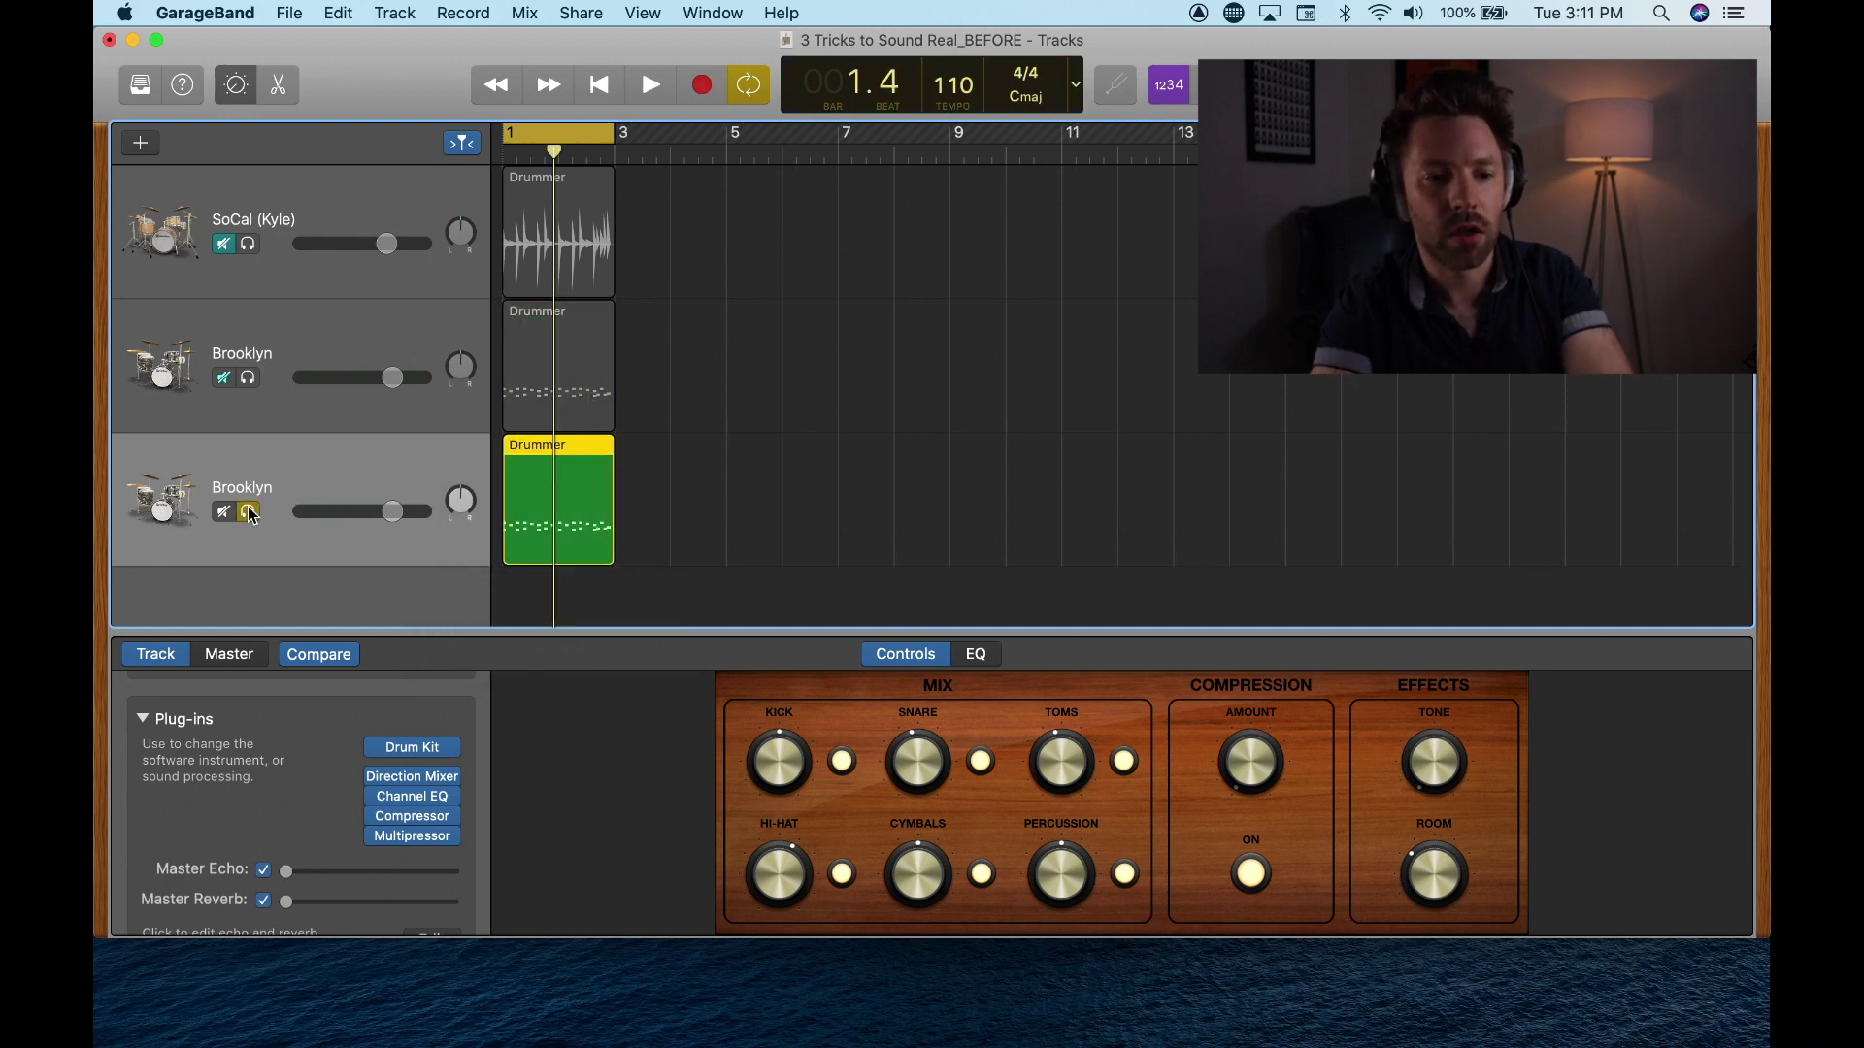
pyautogui.press('space')
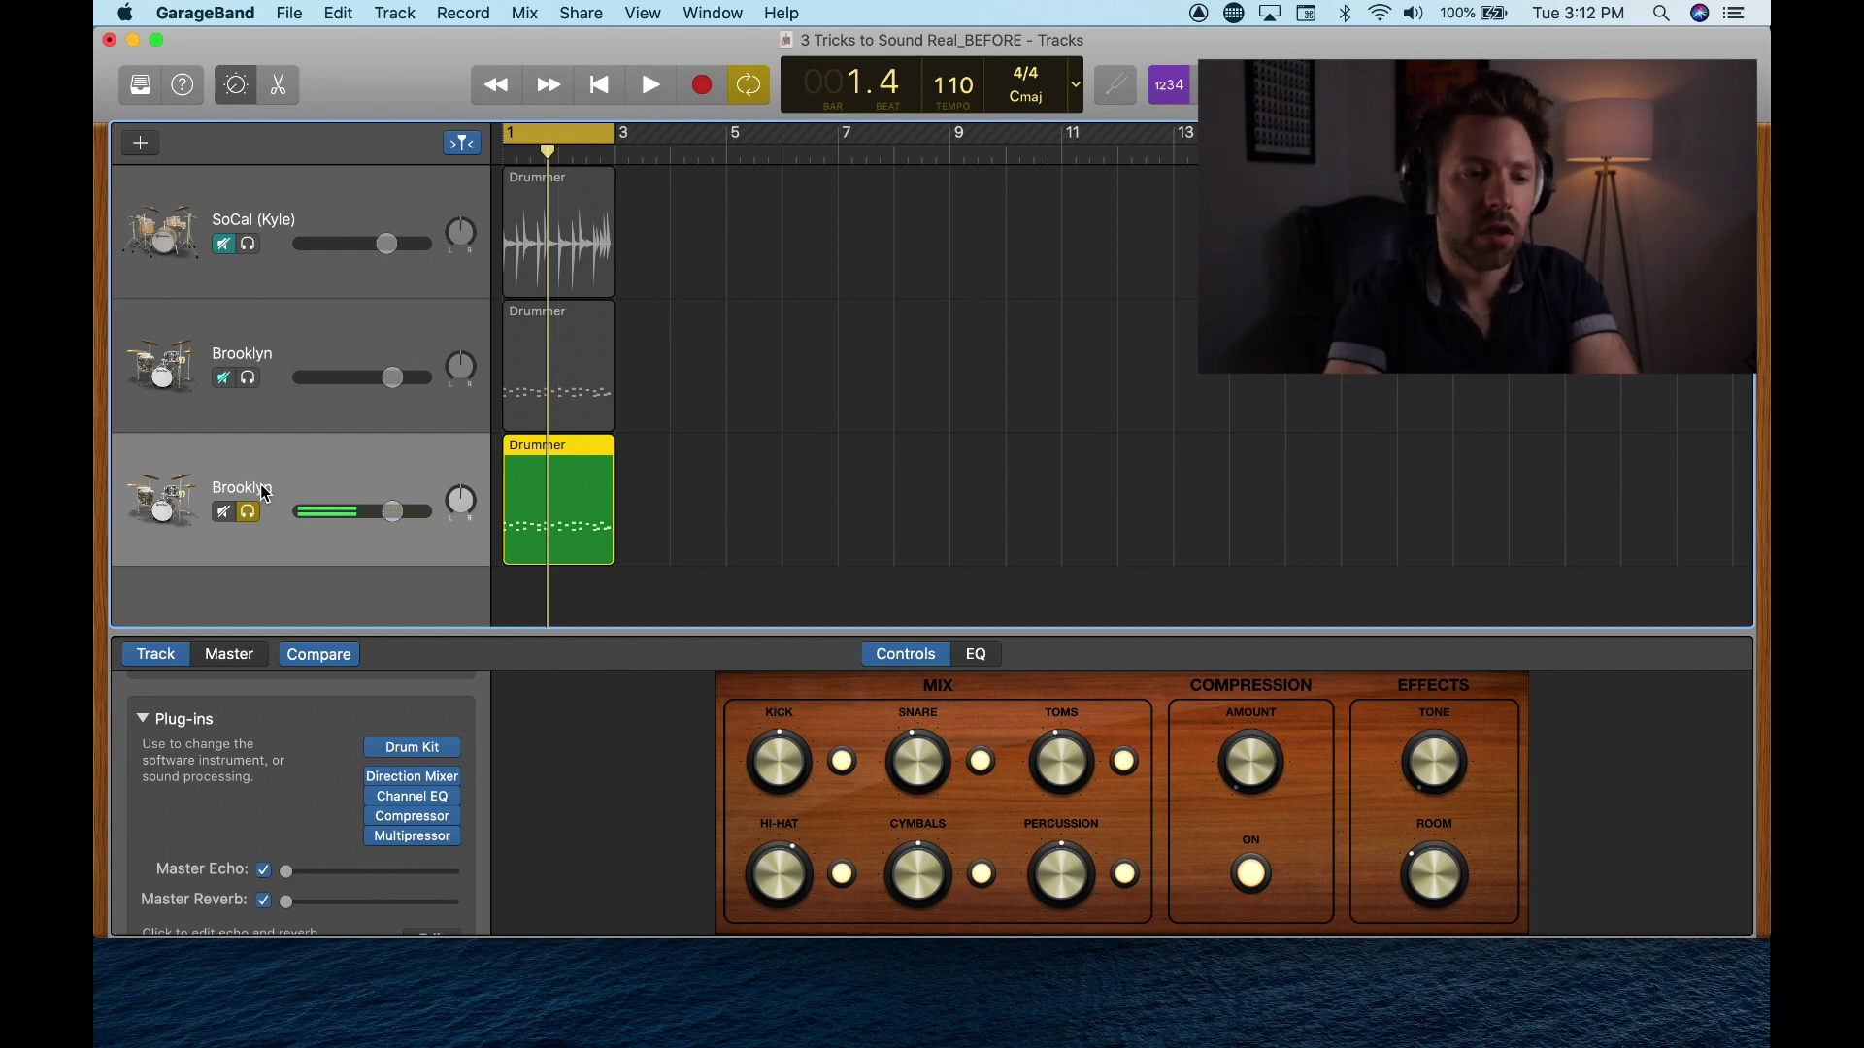
pyautogui.doubleClick(264, 489)
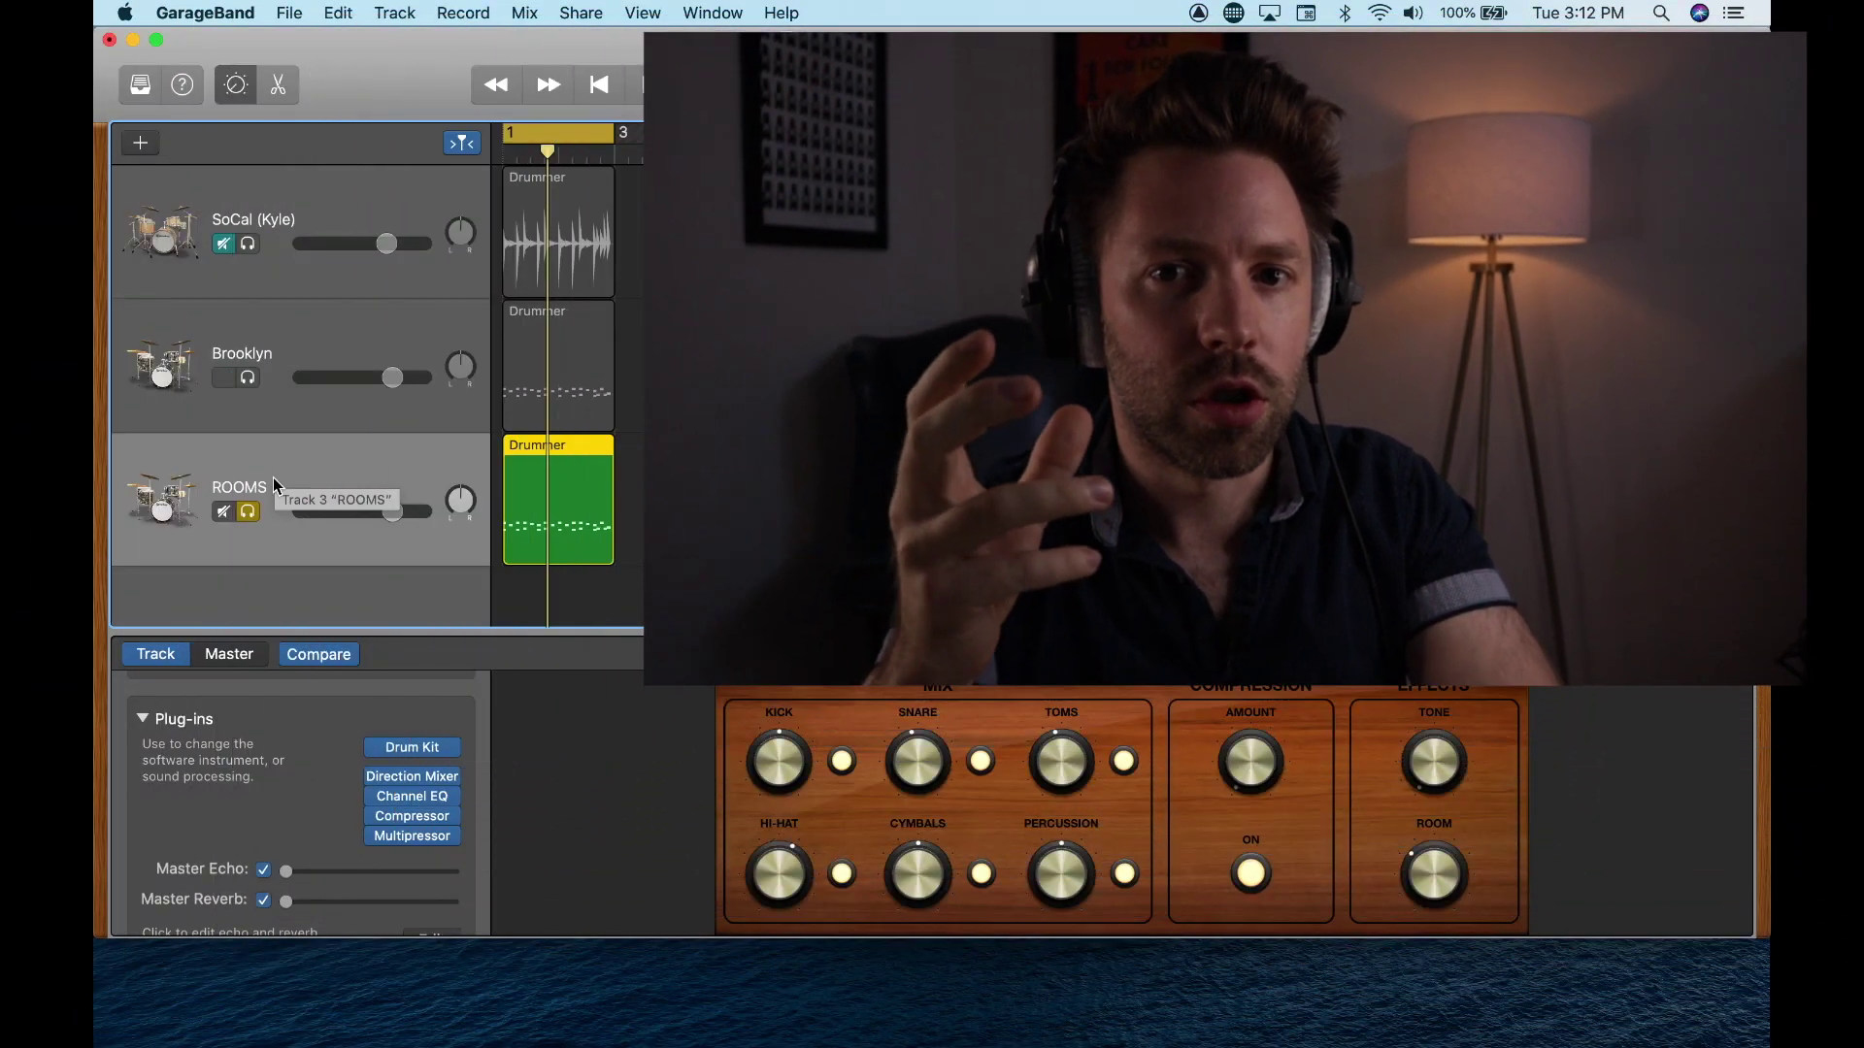
# - Add a PlatinumVerb reverb to the ROOMS track, load the Wooden Verb preset and play the result
pyautogui.click(404, 843)
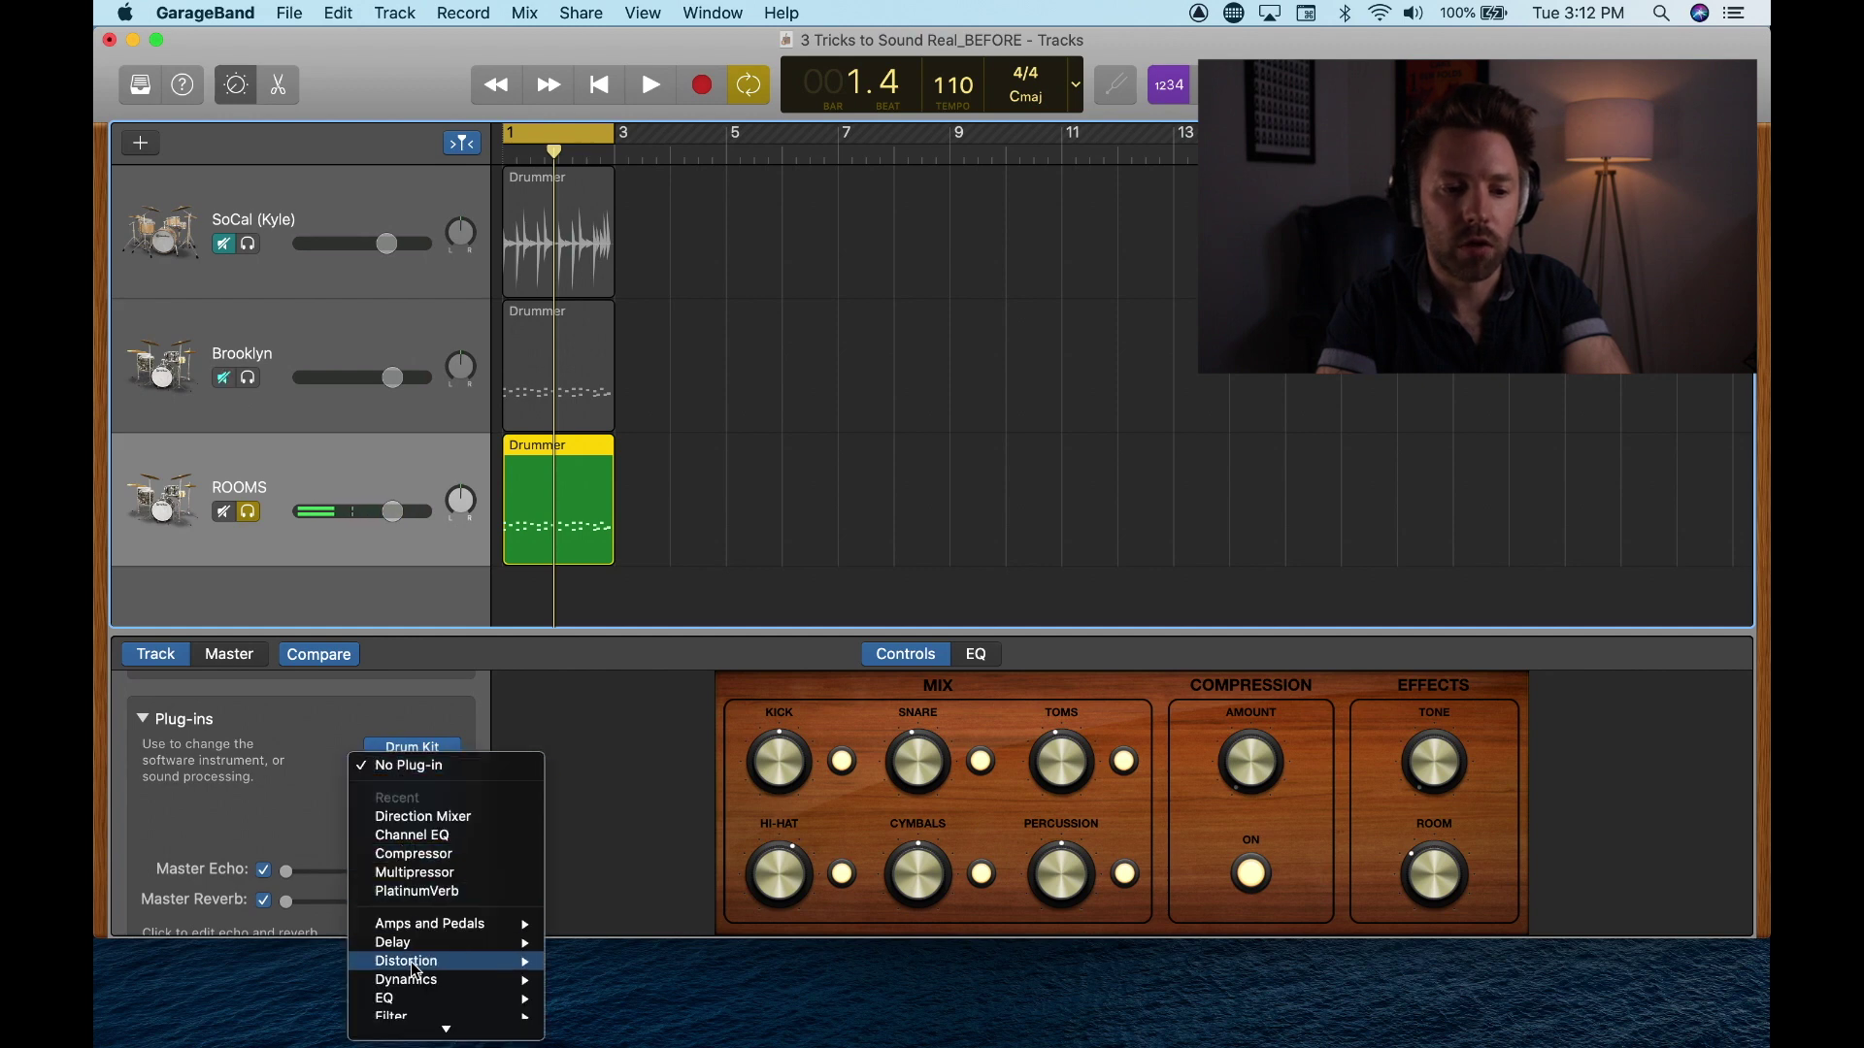
pyautogui.moveTo(456, 957)
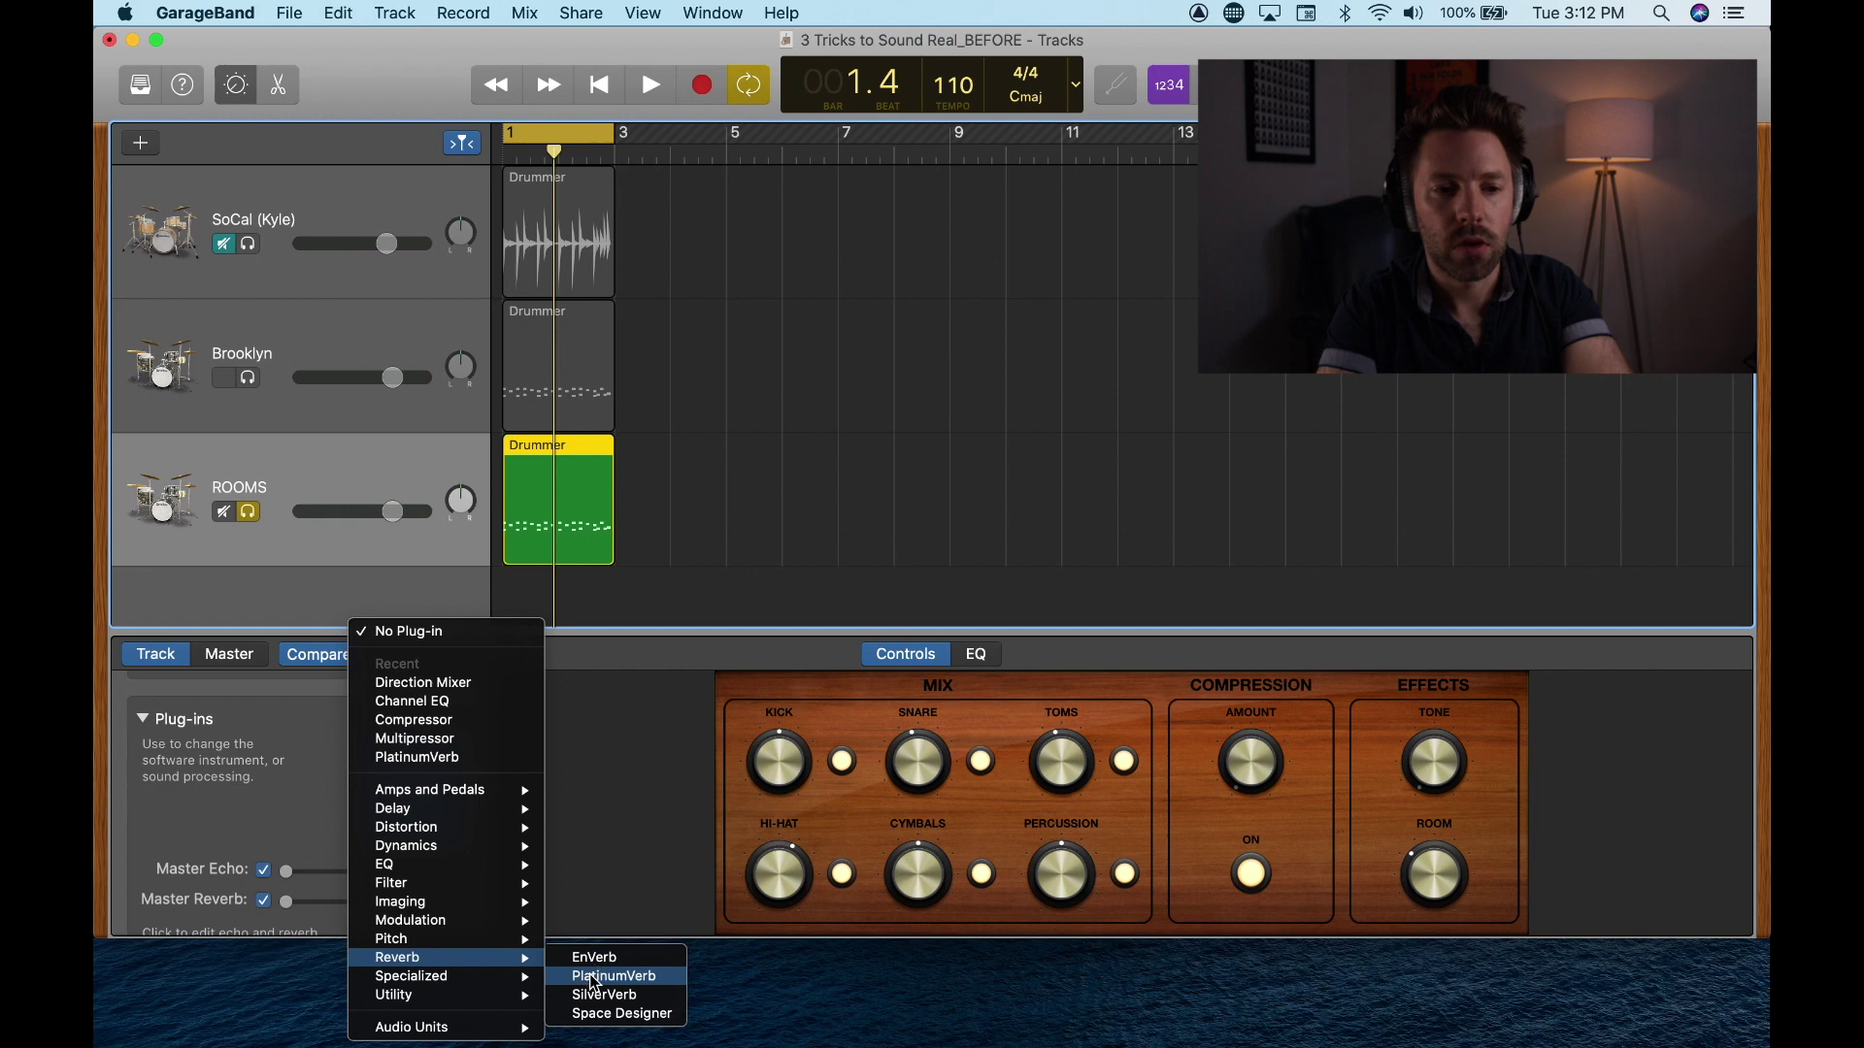
pyautogui.click(595, 978)
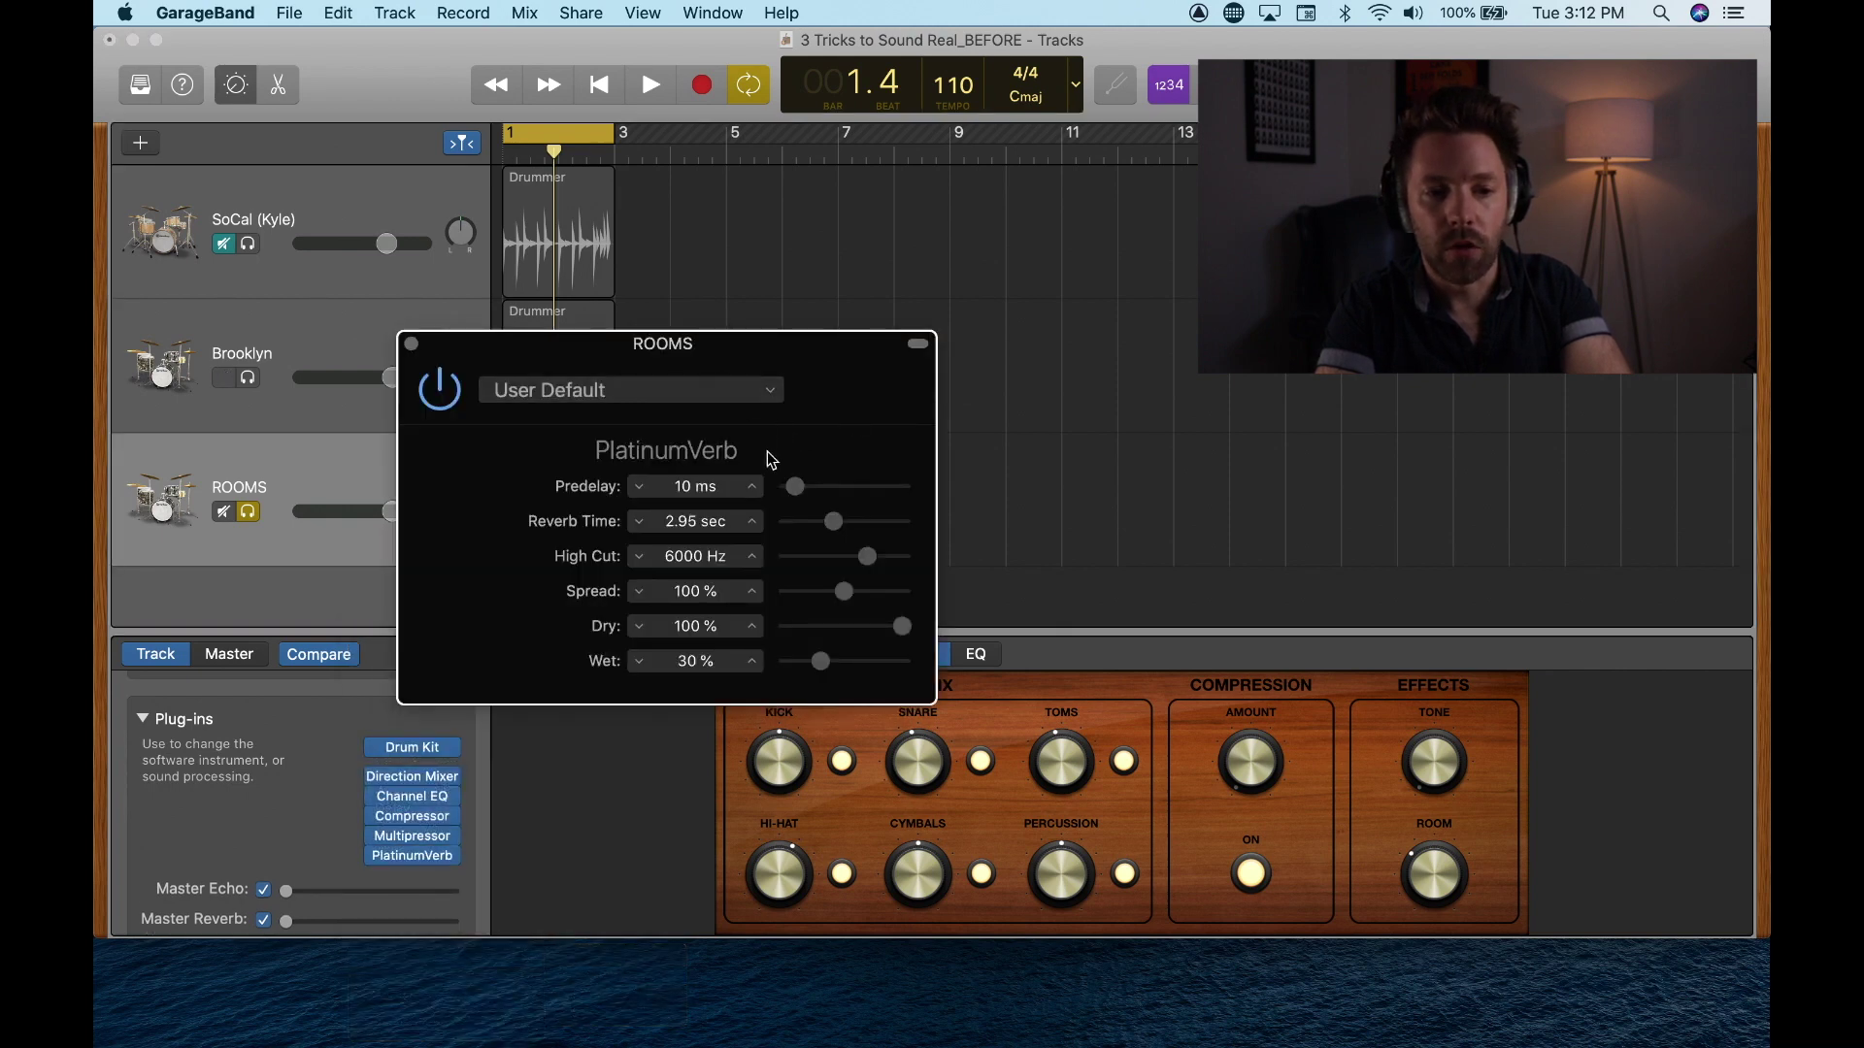
pyautogui.click(658, 398)
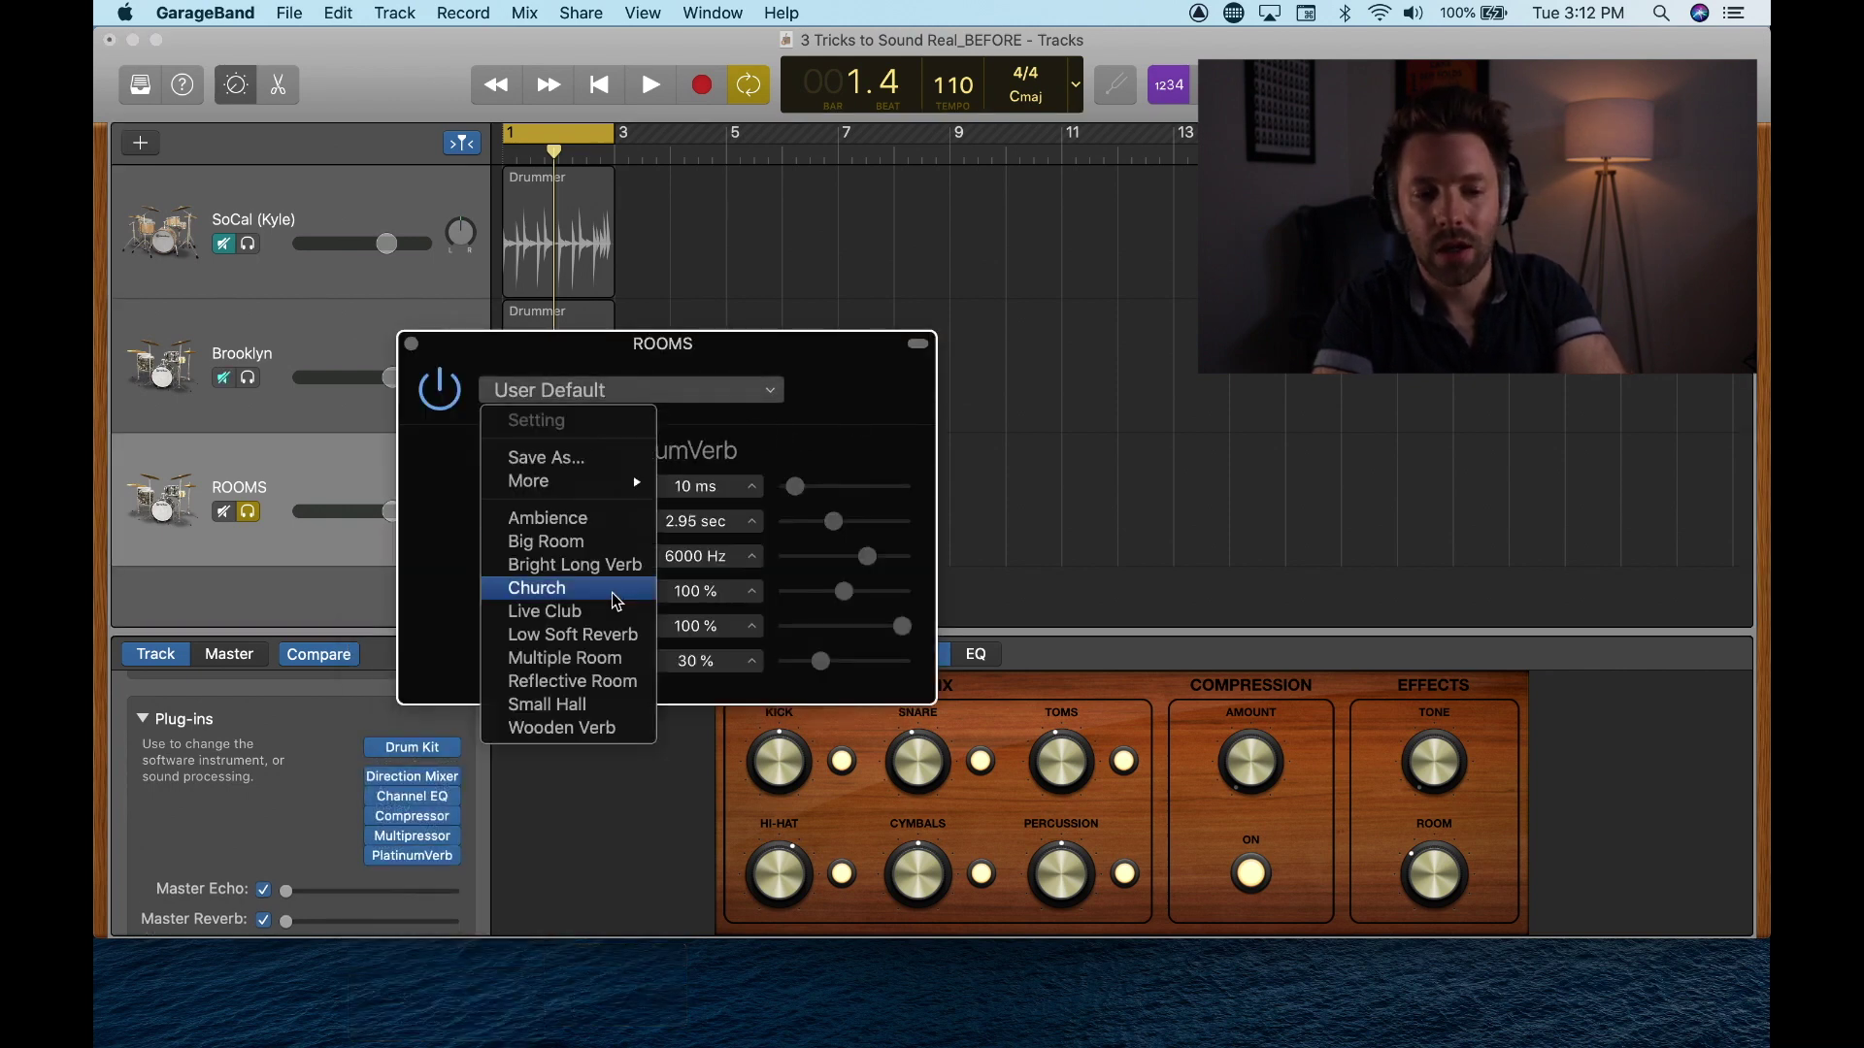
pyautogui.click(590, 730)
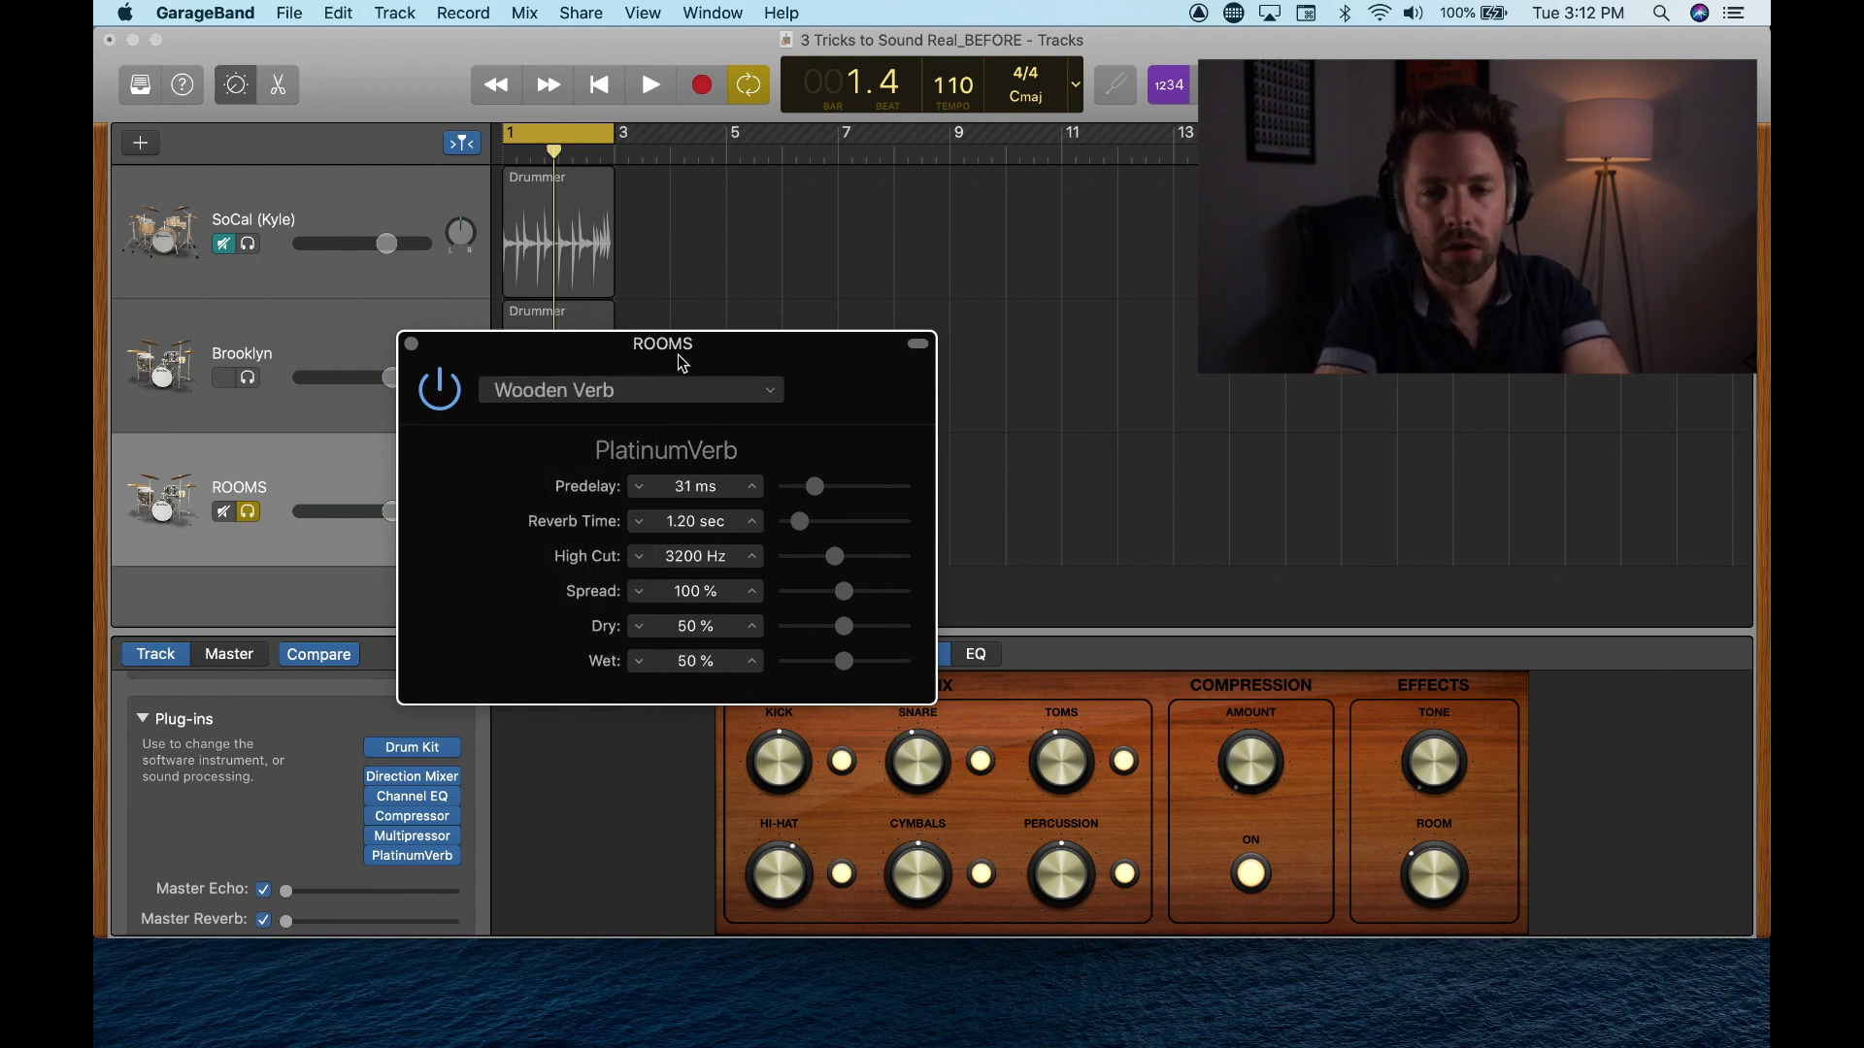
pyautogui.press('space')
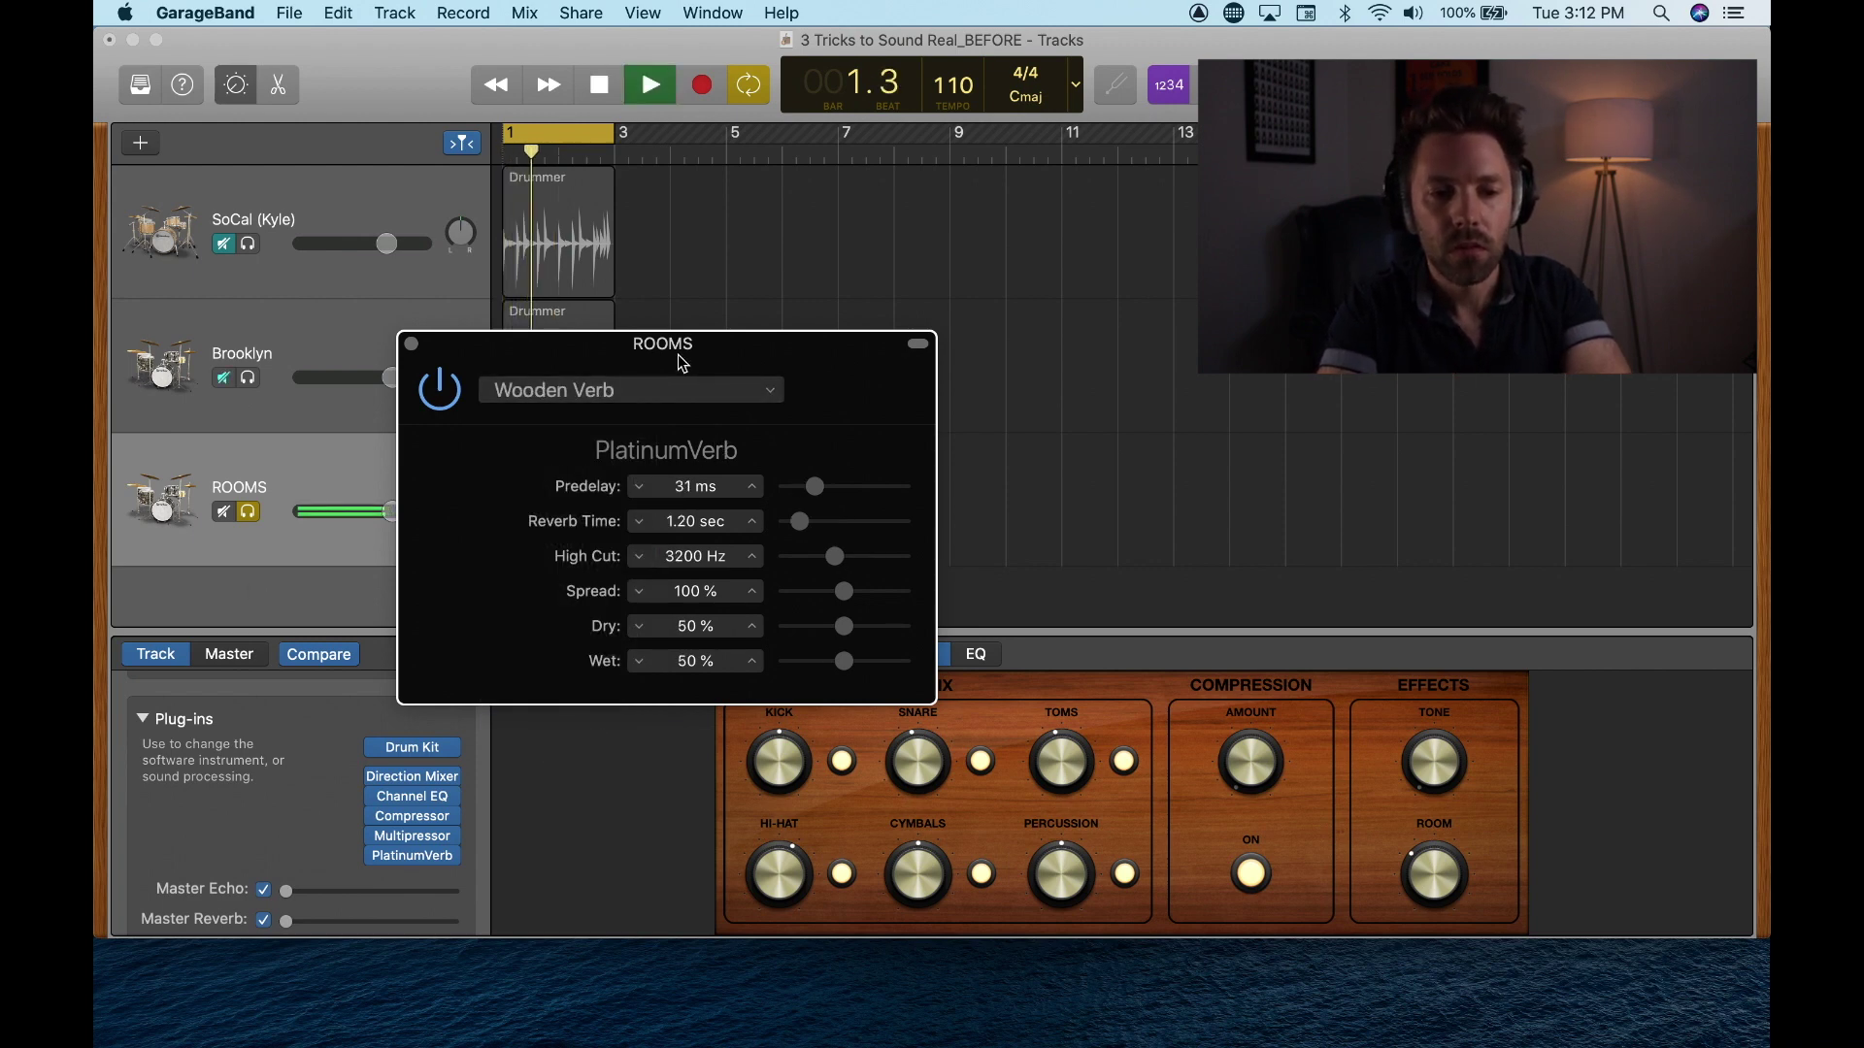
pyautogui.press('space')
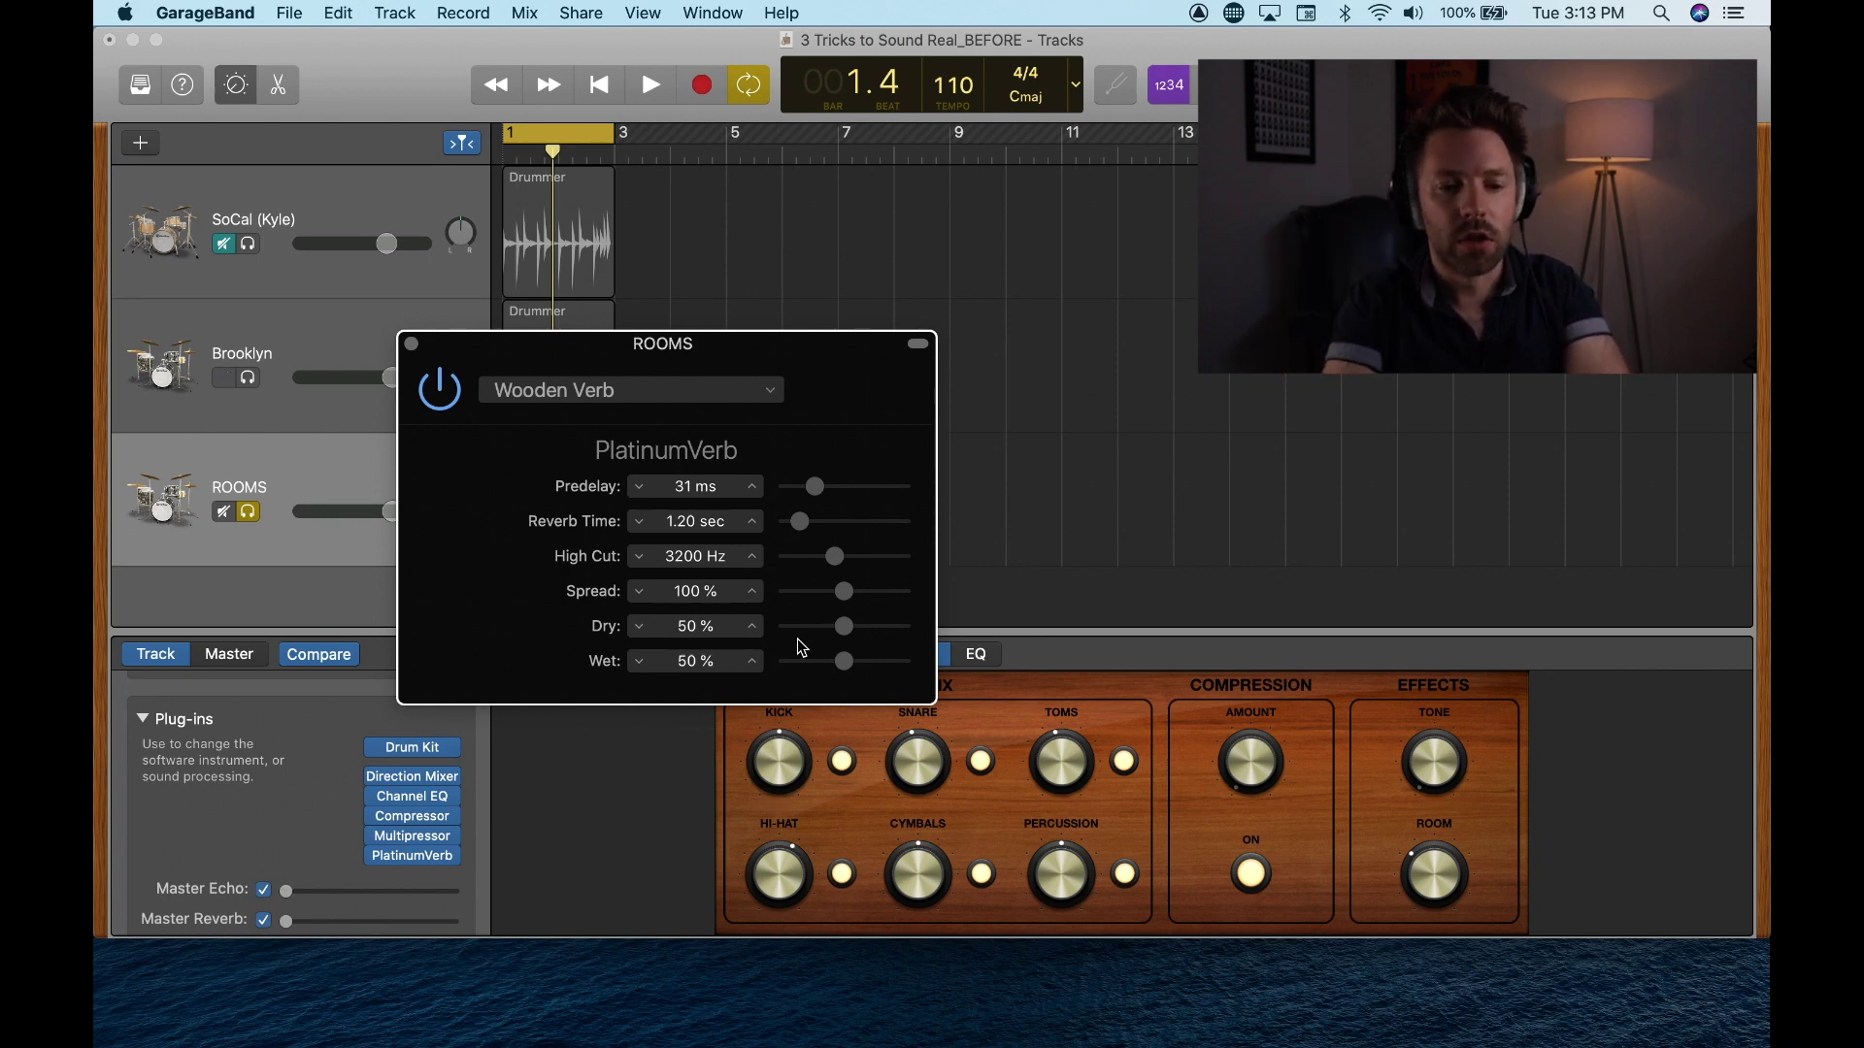
# - Set the PlatinumVerb on ROOMS to 100 % wet and 0 % dry and play the result
pyautogui.moveTo(844, 668); pyautogui.dragTo(905, 670)
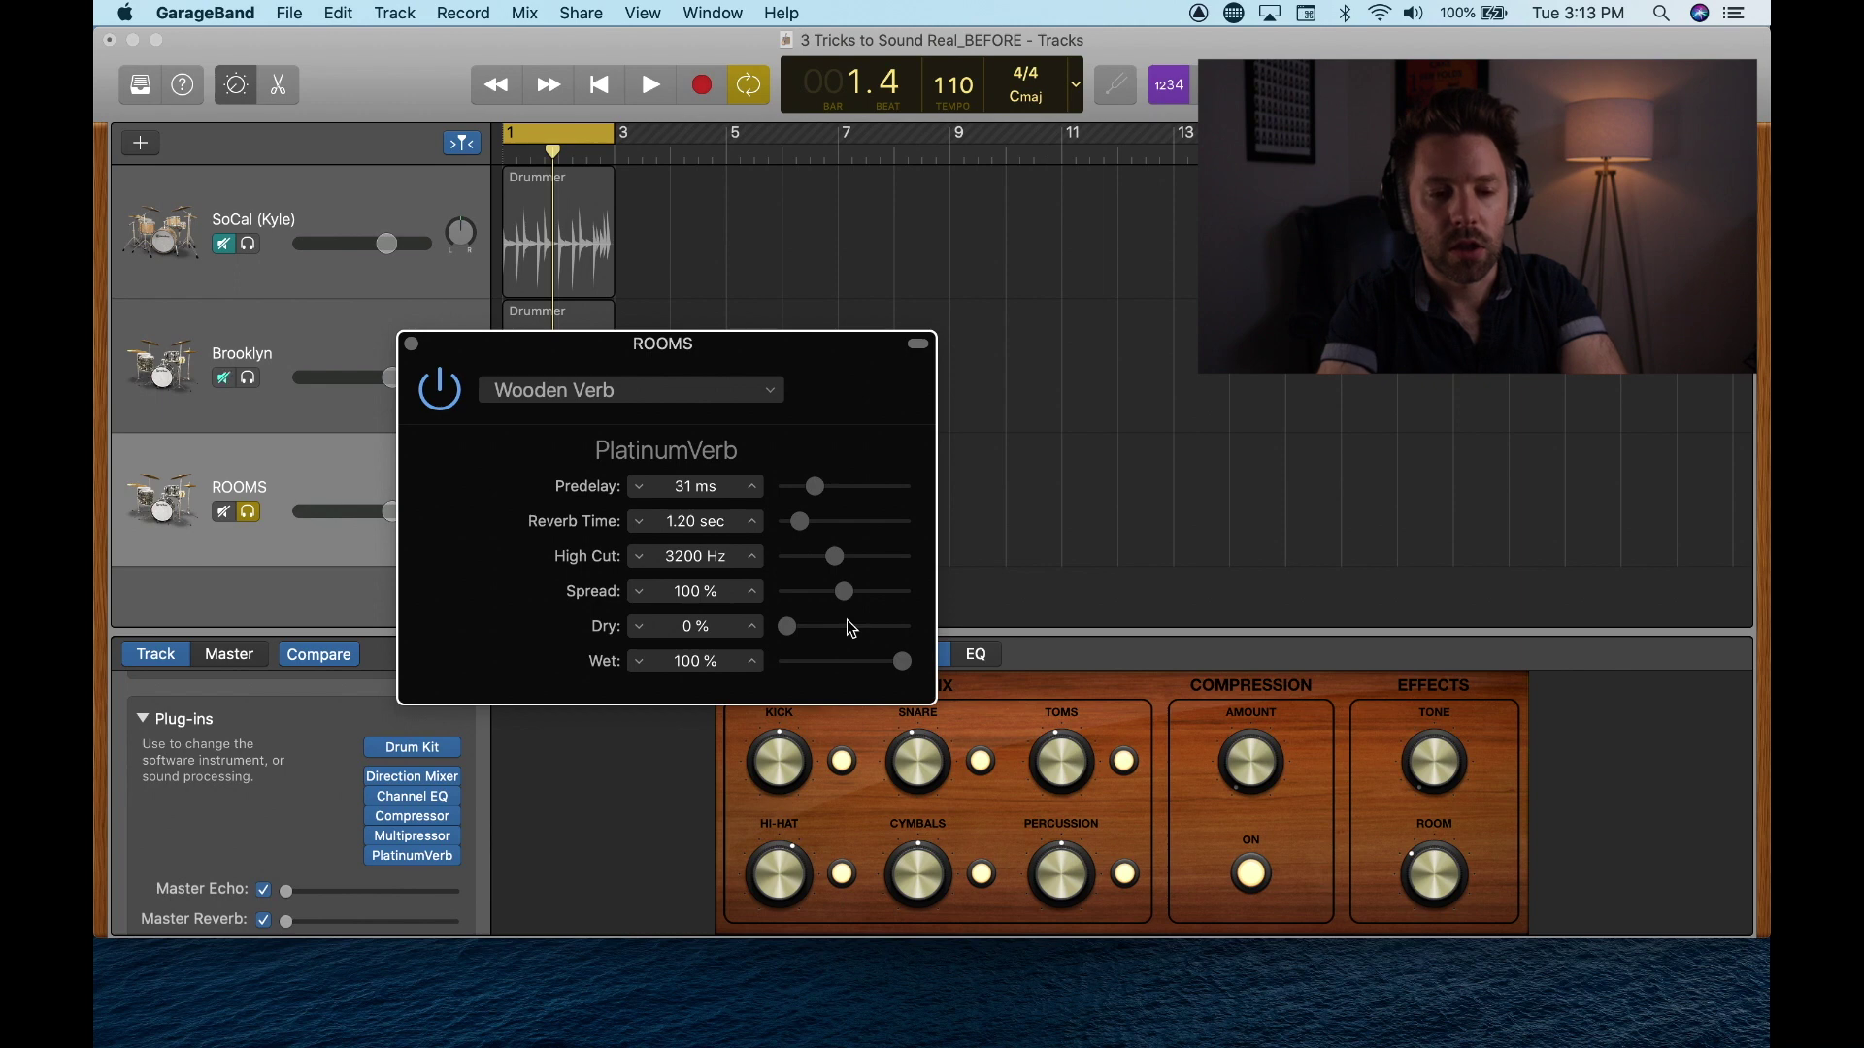
pyautogui.press('space')
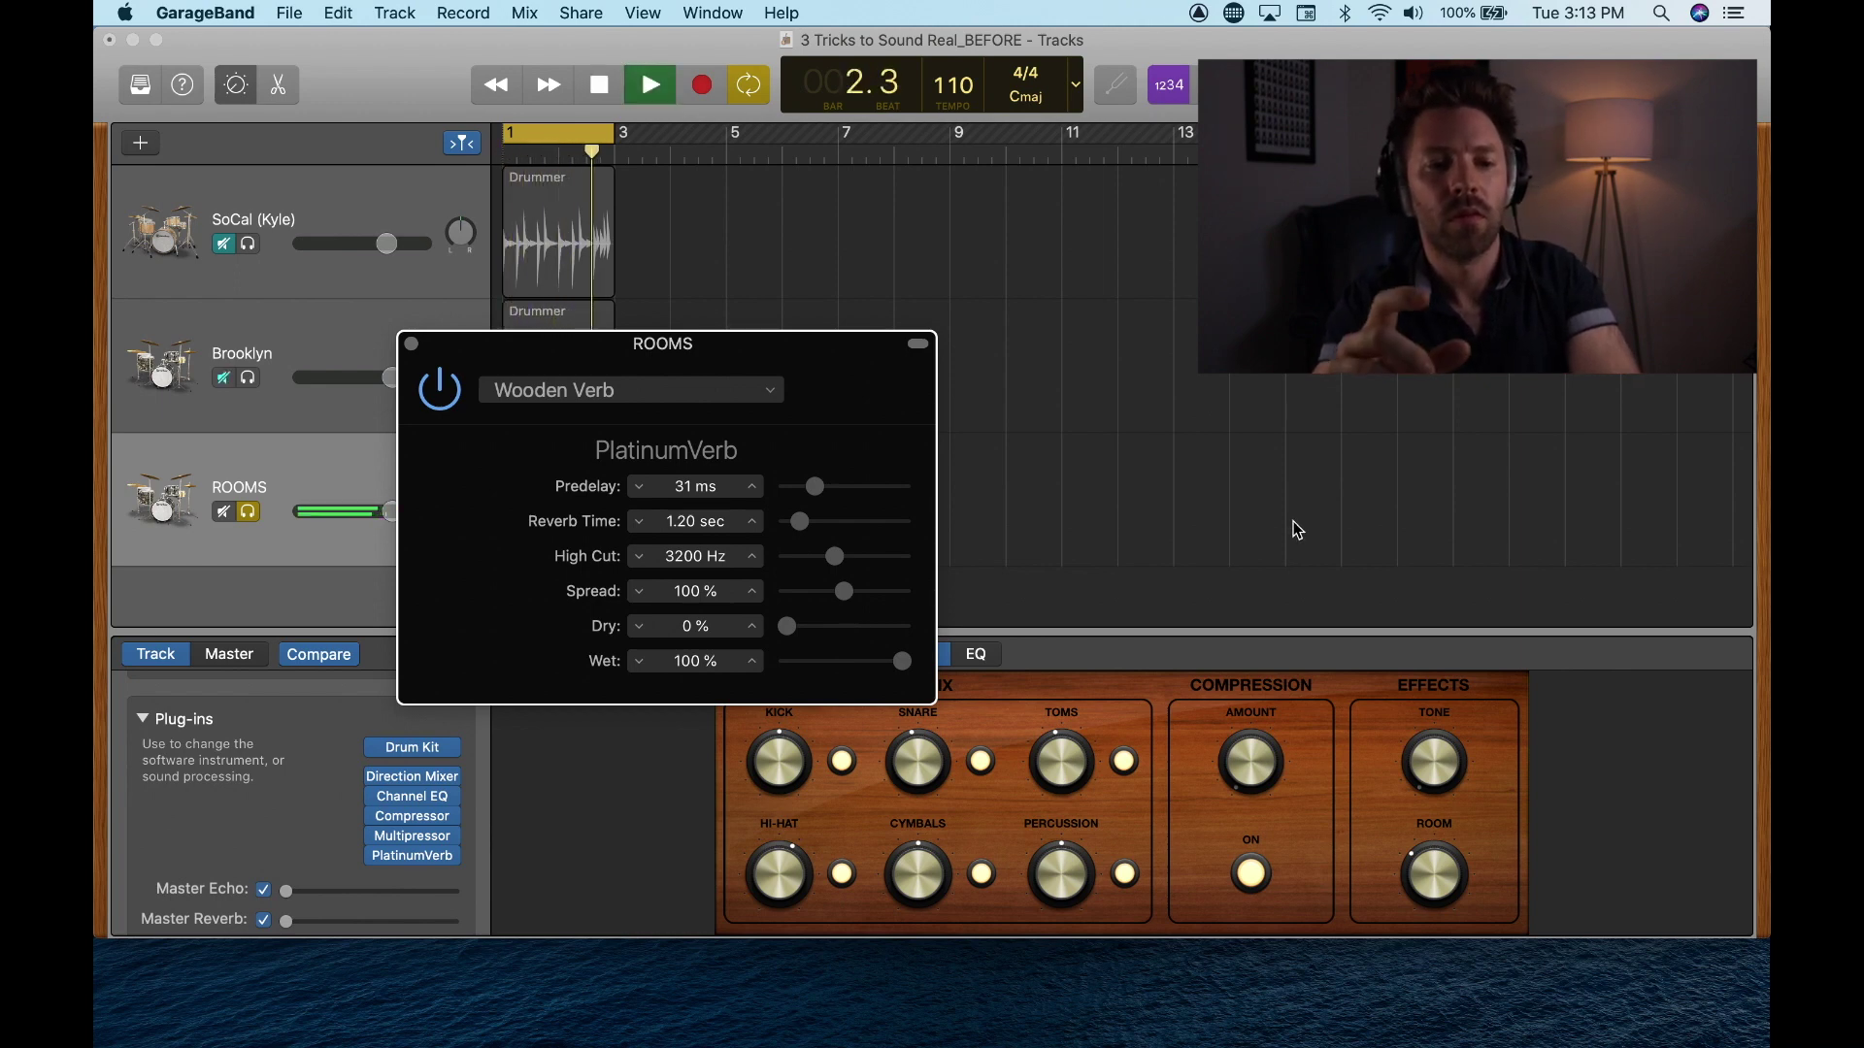
pyautogui.press('space')
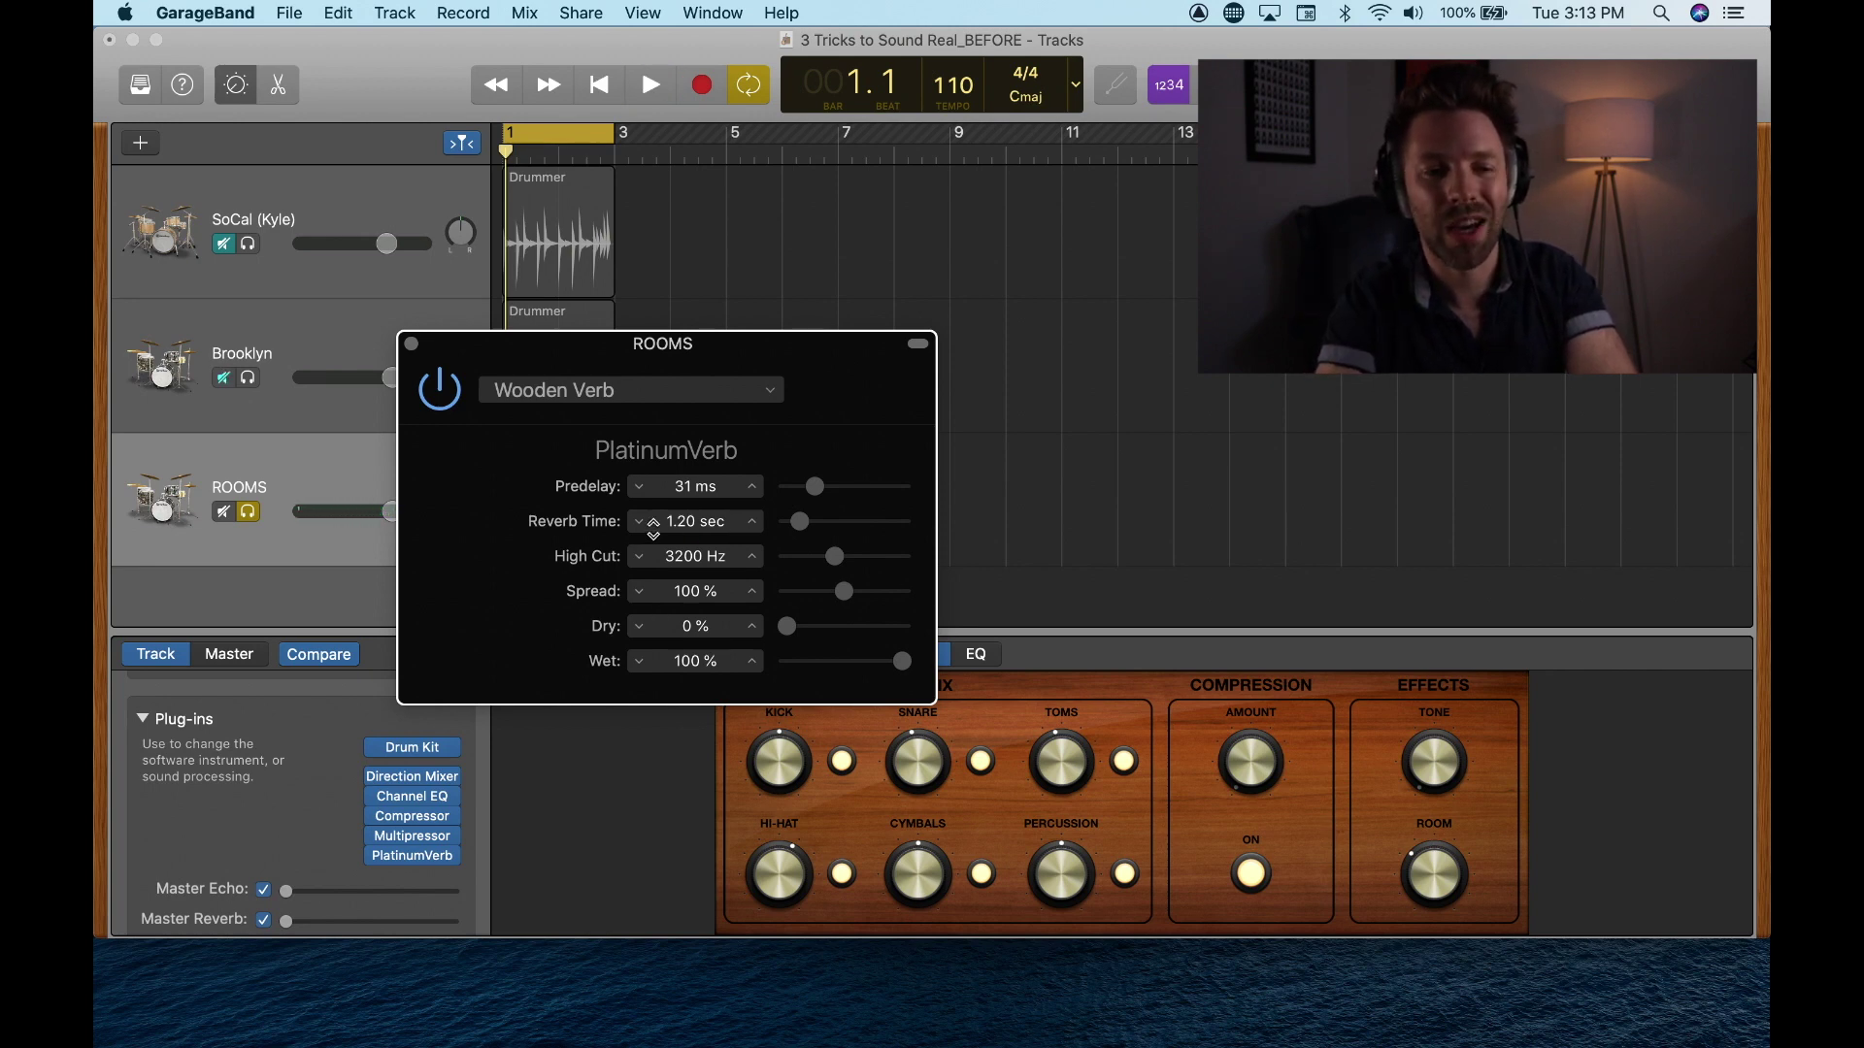
# - Set the ROOMS reverb time to 0.90 sec and predelay to 18 ms, listen to the result and close the plug-in
pyautogui.press('space')
pyautogui.moveTo(798, 522); pyautogui.dragTo(793, 525)
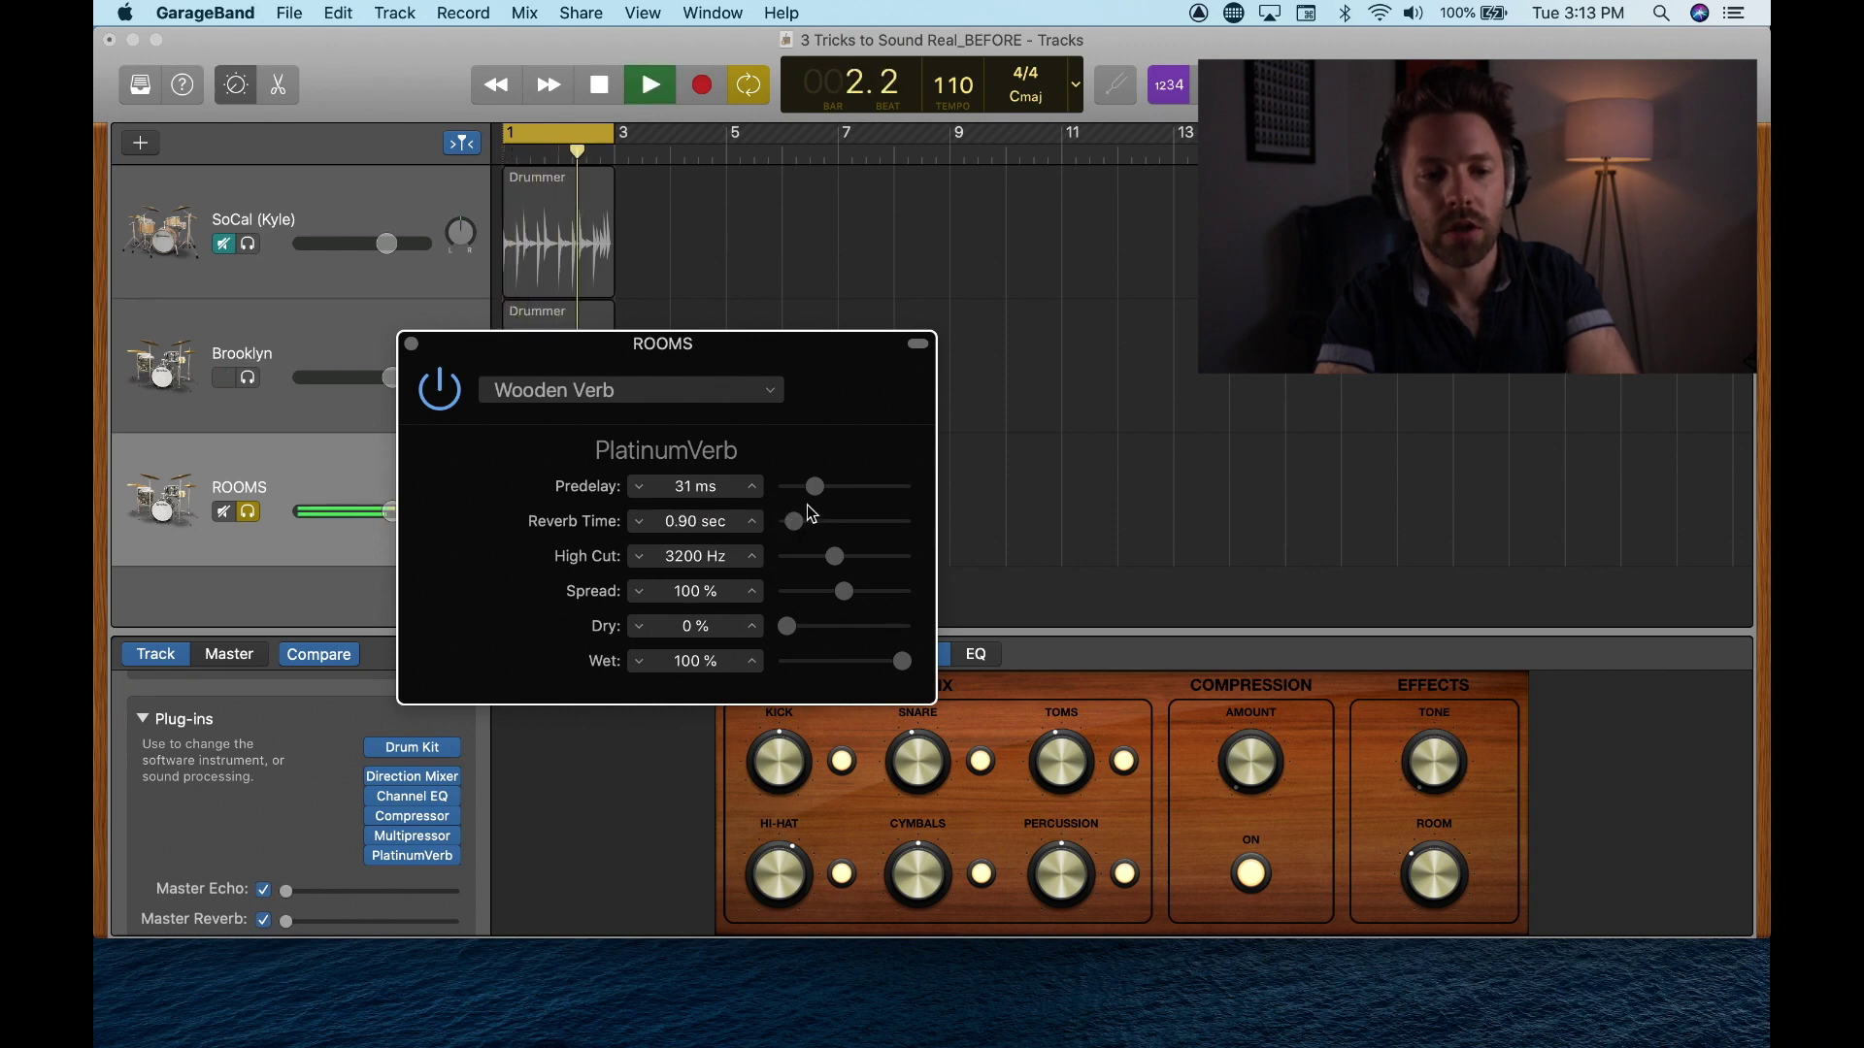
pyautogui.press('space')
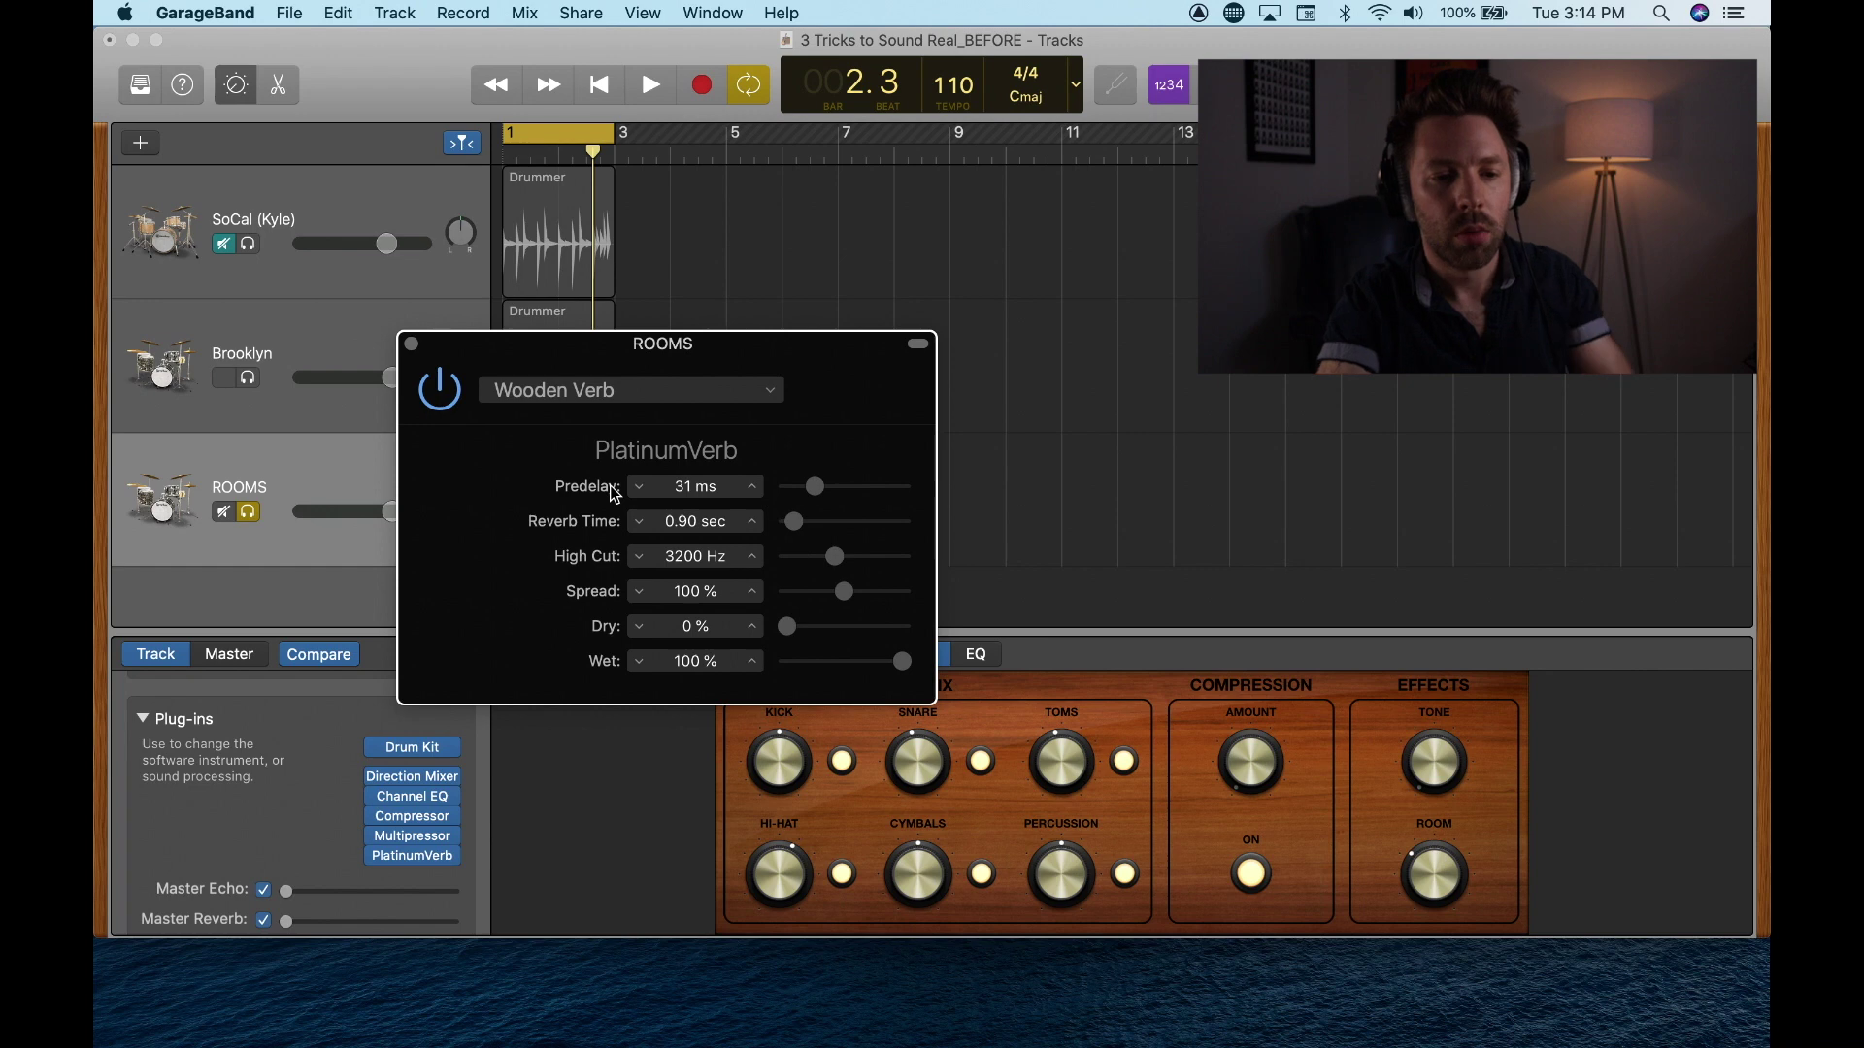
pyautogui.moveTo(814, 486); pyautogui.dragTo(805, 494)
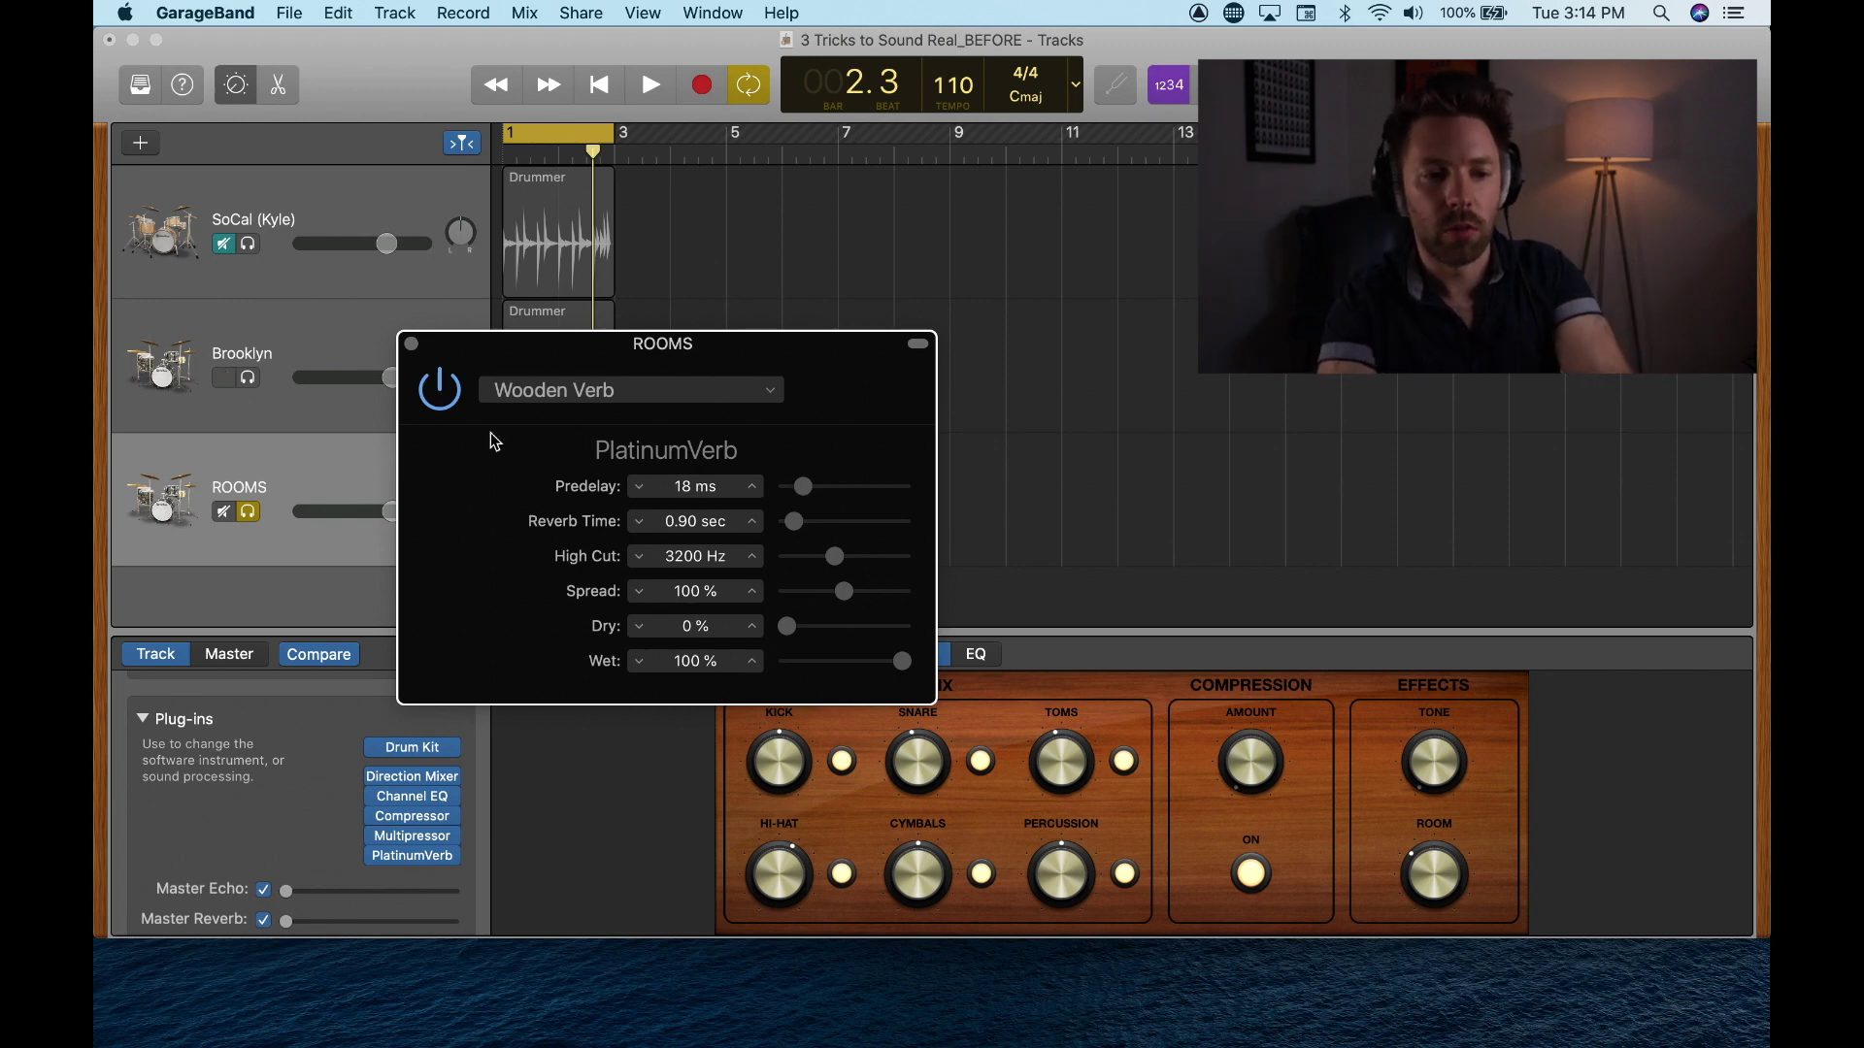
pyautogui.press('space')
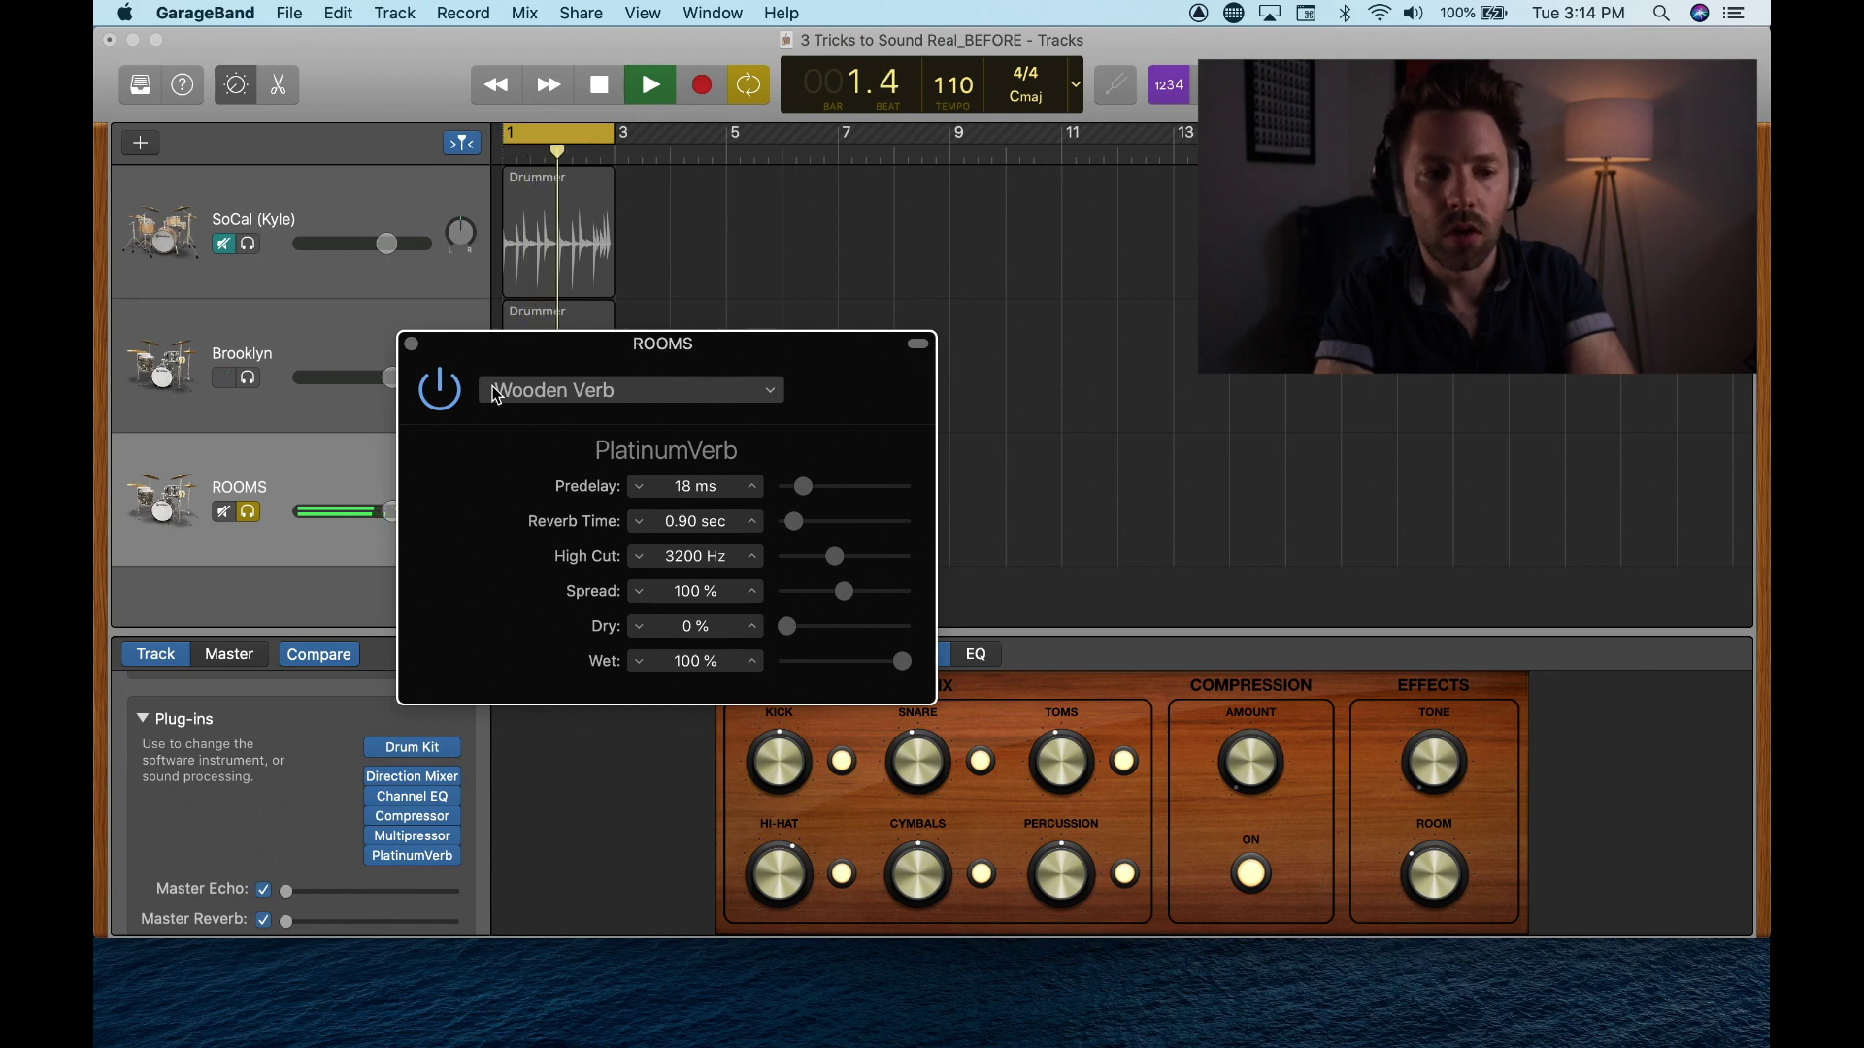
pyautogui.press('space')
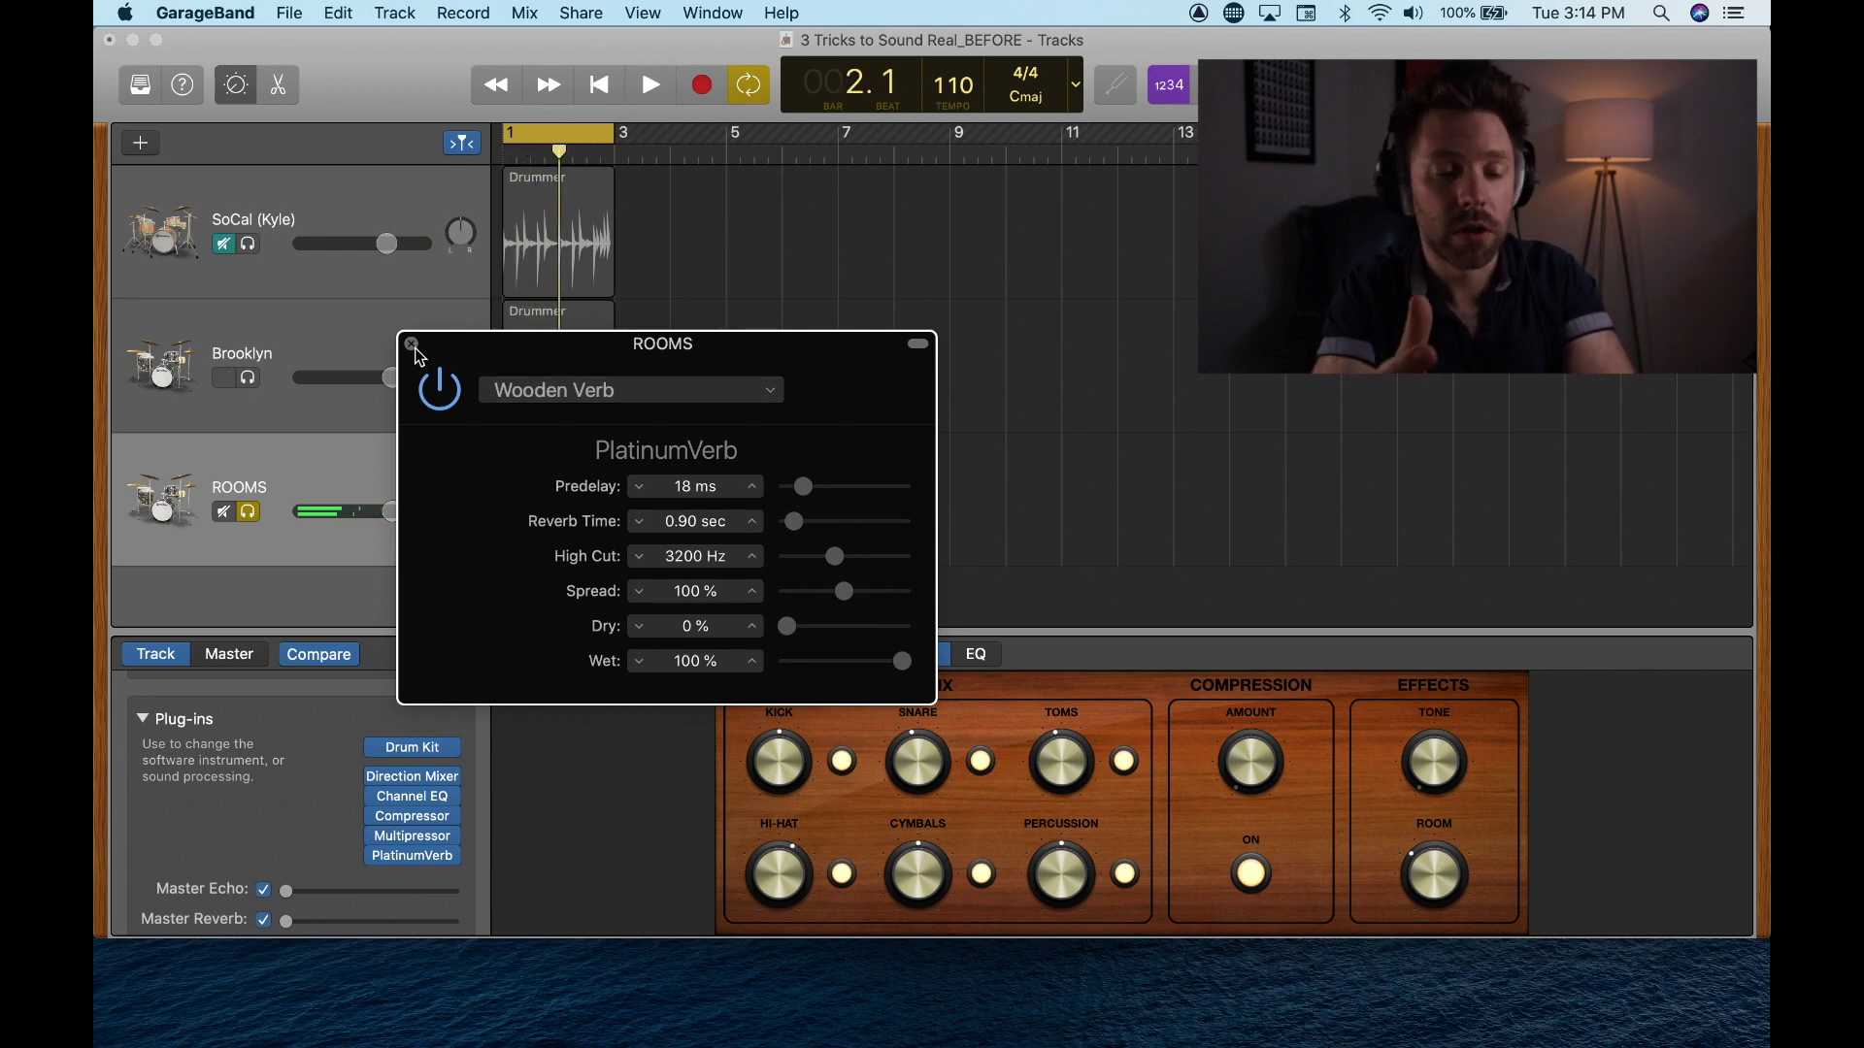
pyautogui.click(411, 344)
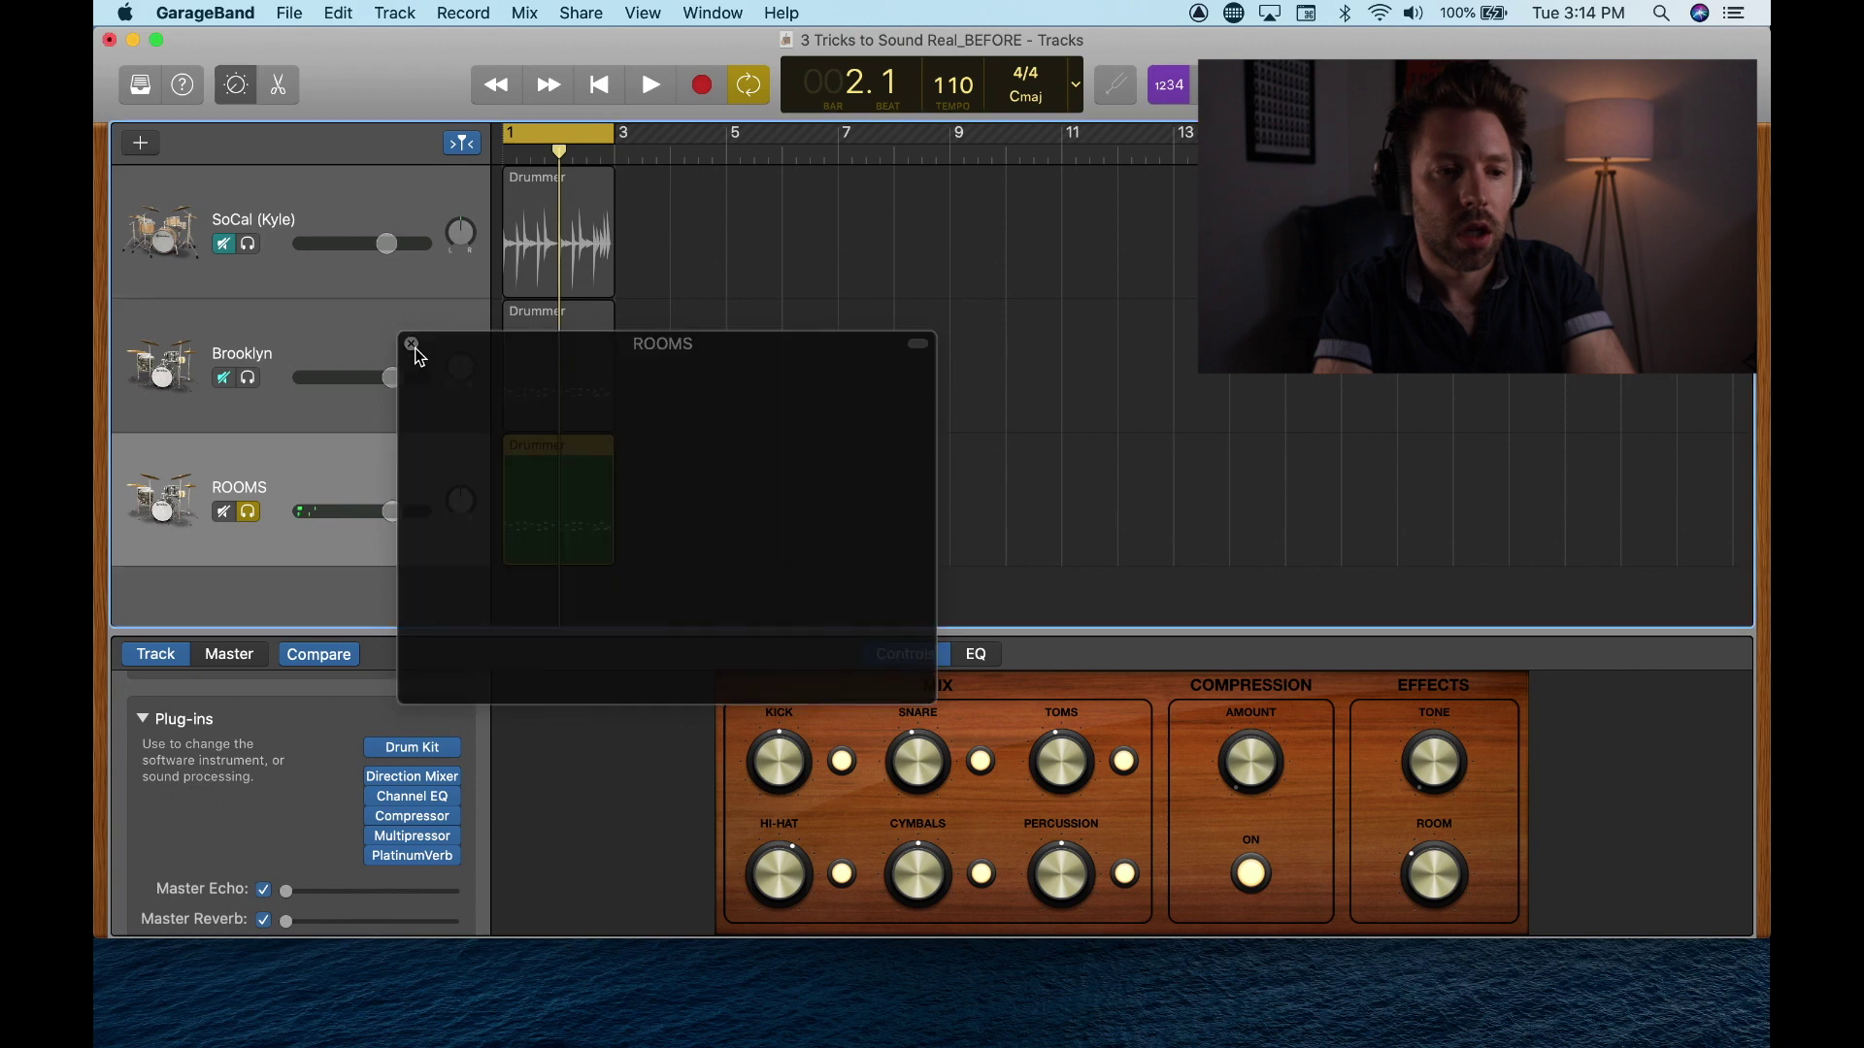
# - Solo Brooklyn together with ROOMS, lower Brooklyn's volume slightly, and raise ROOMS from silence during playback to blend it in
pyautogui.click(251, 379)
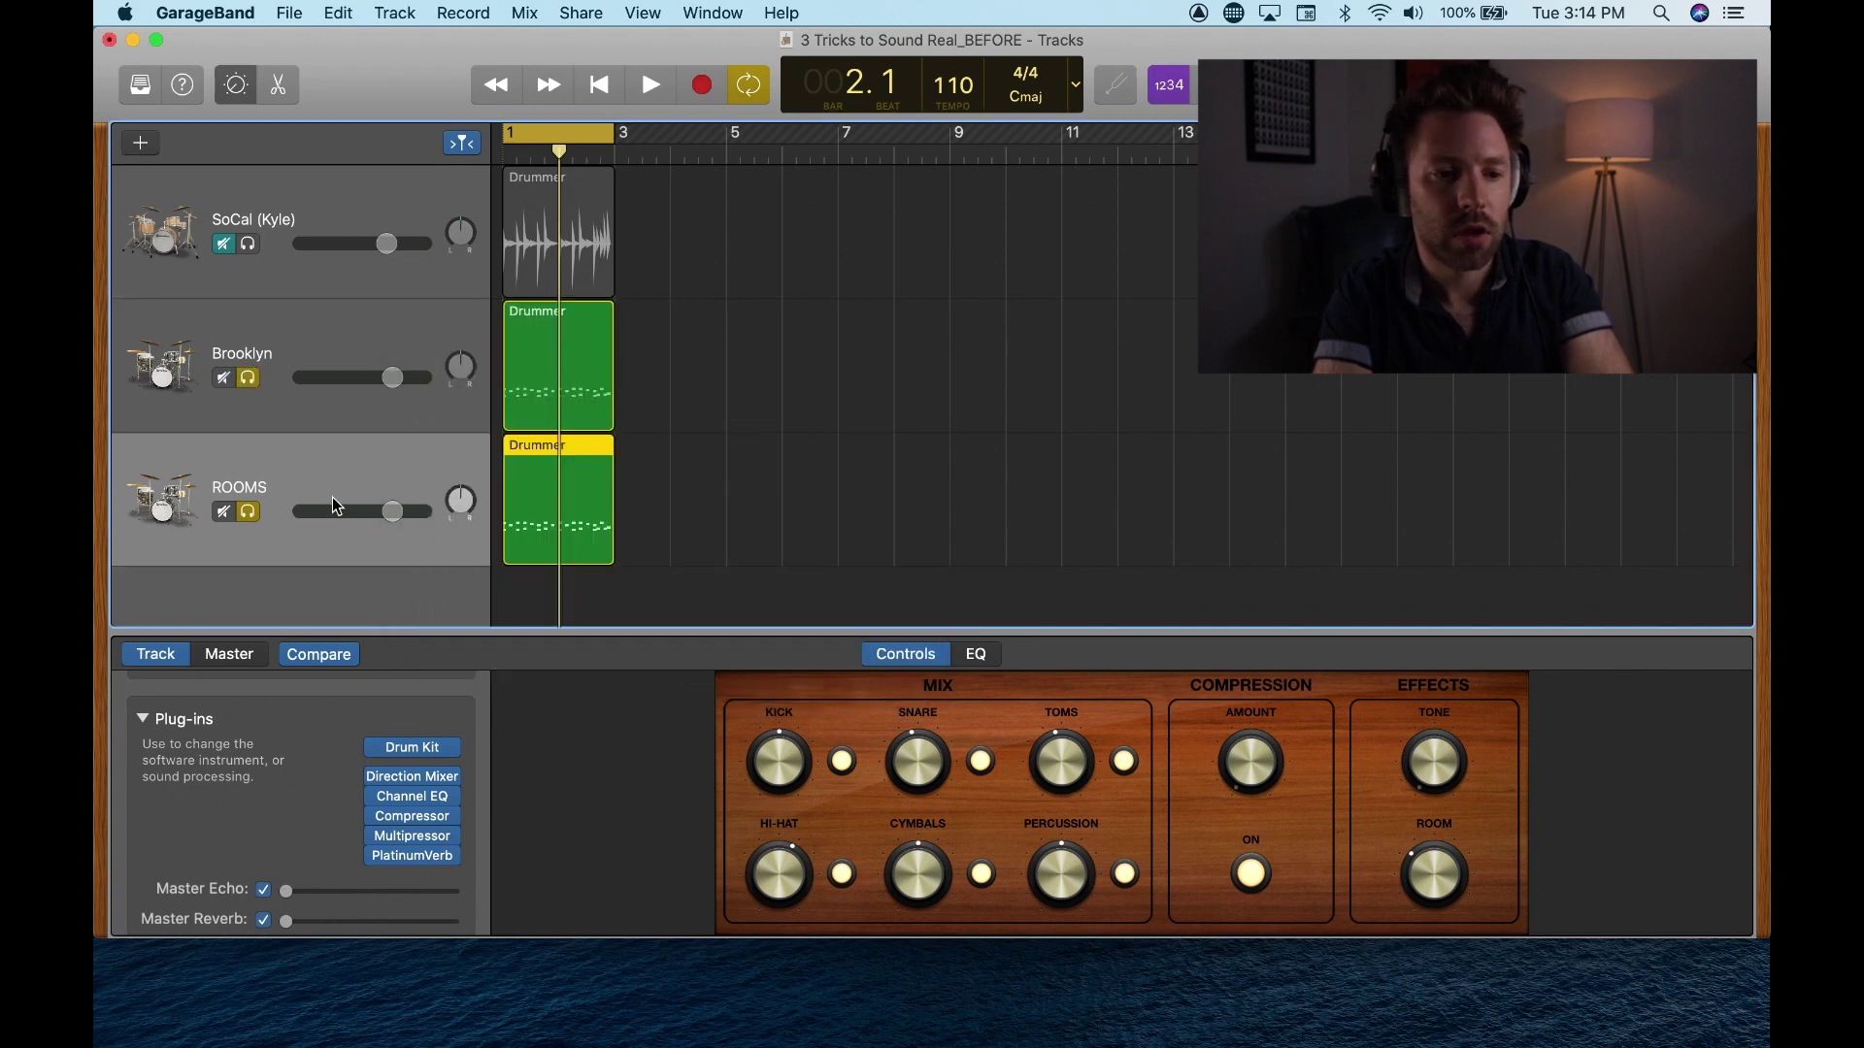
pyautogui.moveTo(393, 515); pyautogui.dragTo(299, 512)
pyautogui.moveTo(393, 379); pyautogui.dragTo(374, 382)
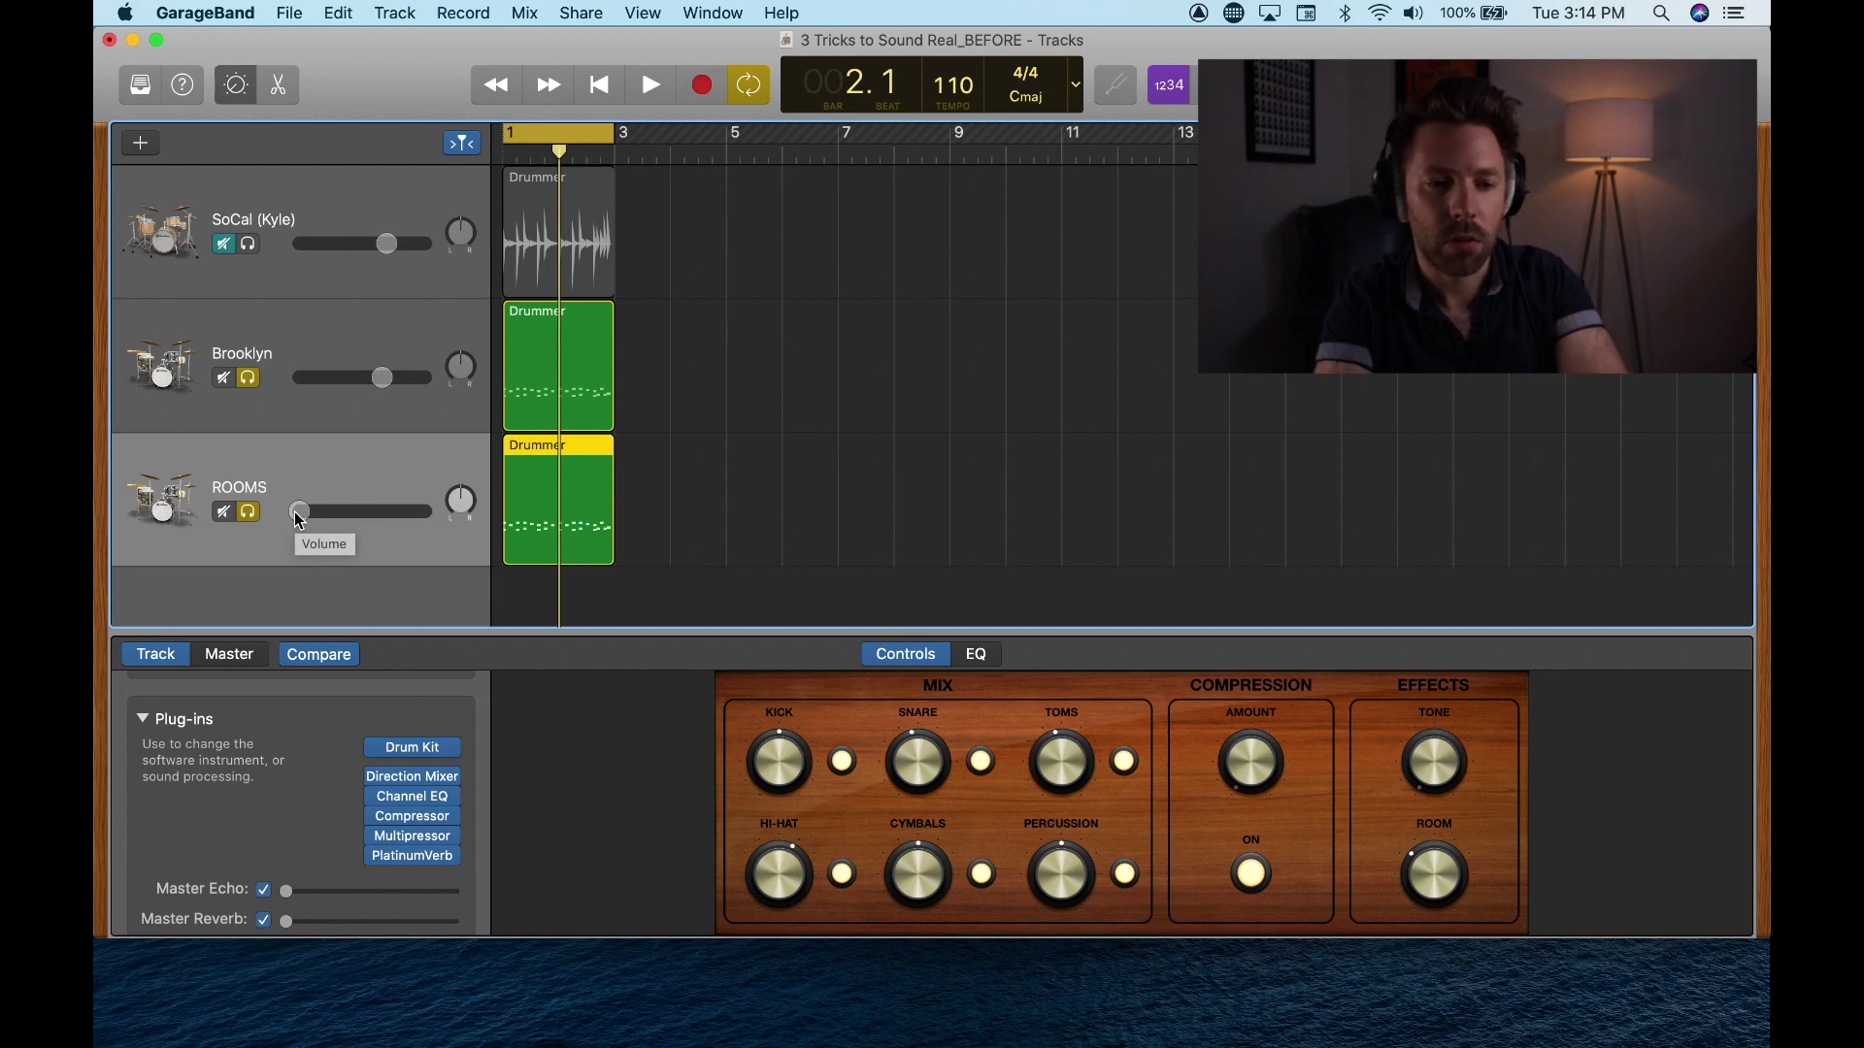
pyautogui.press('space')
pyautogui.moveTo(298, 511); pyautogui.dragTo(447, 527)
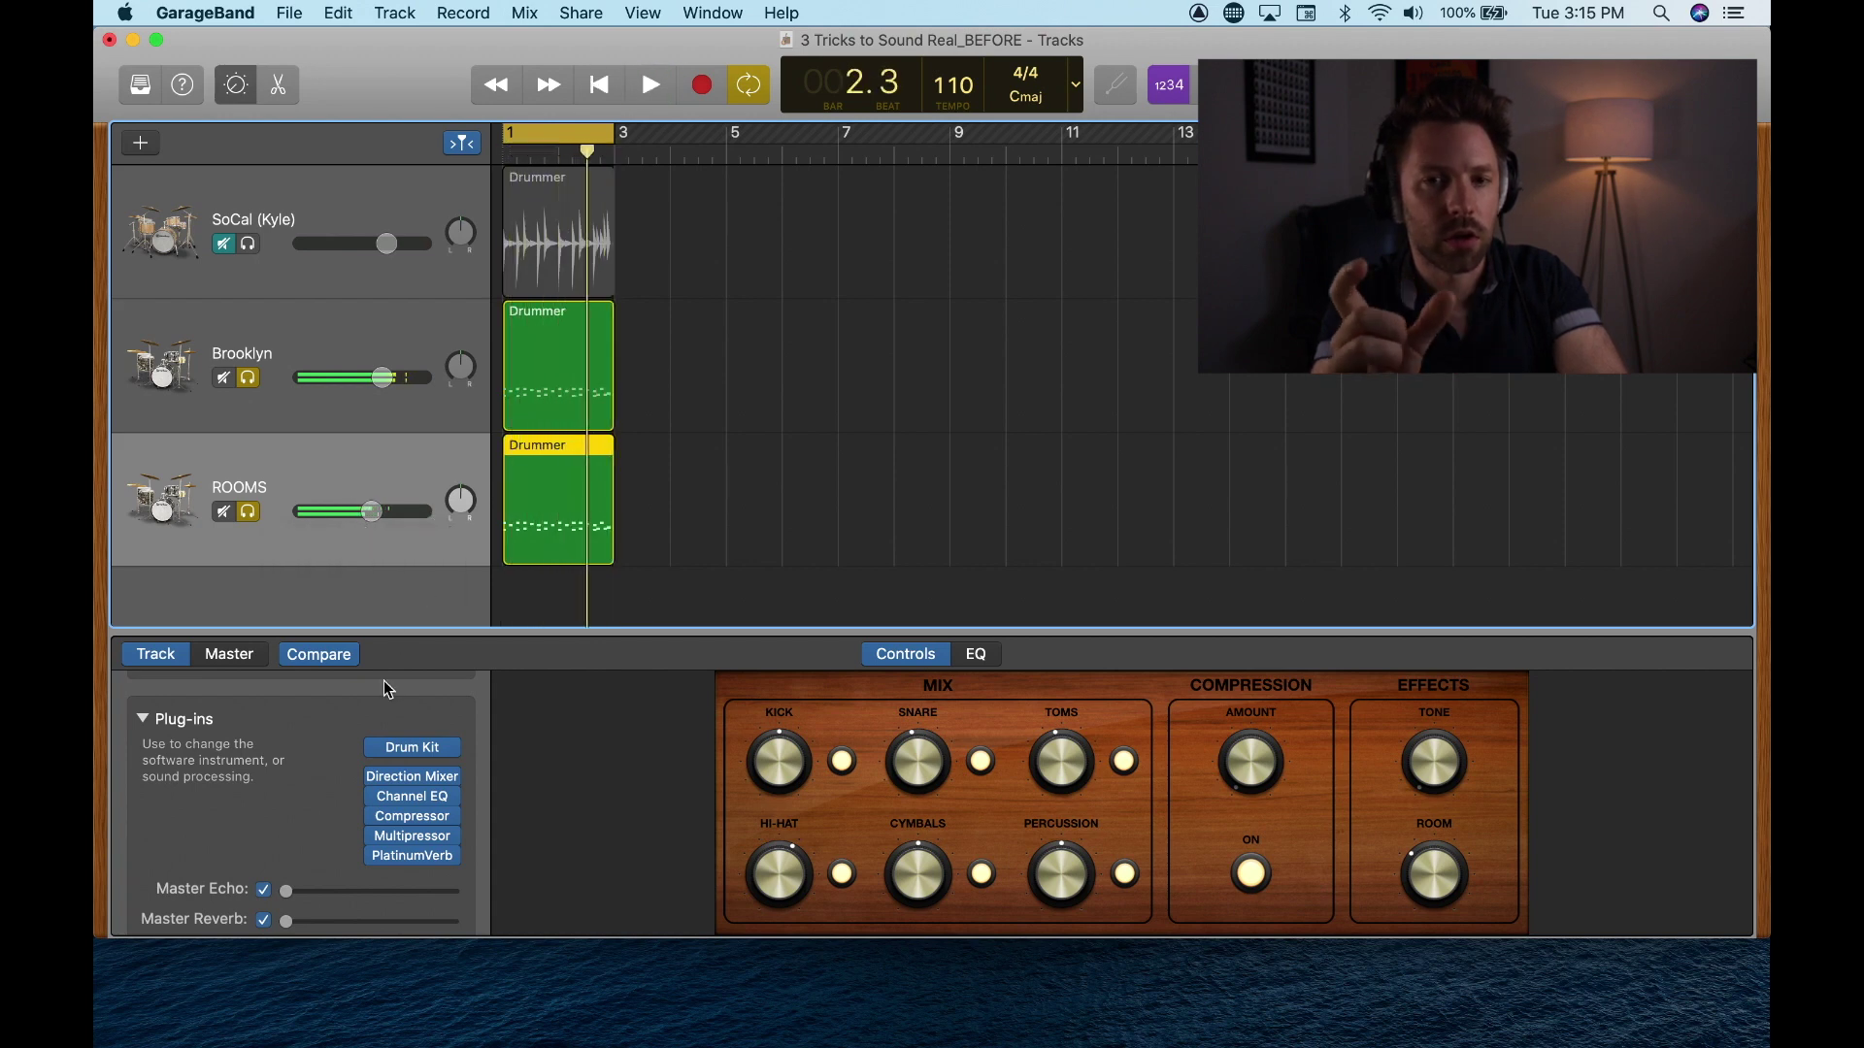
# - Adjust the ROOMS PlatinumVerb during playback to a 0.80 sec reverb time and 25 ms predelay, and close the plug-in
pyautogui.click(417, 878)
pyautogui.click(304, 859)
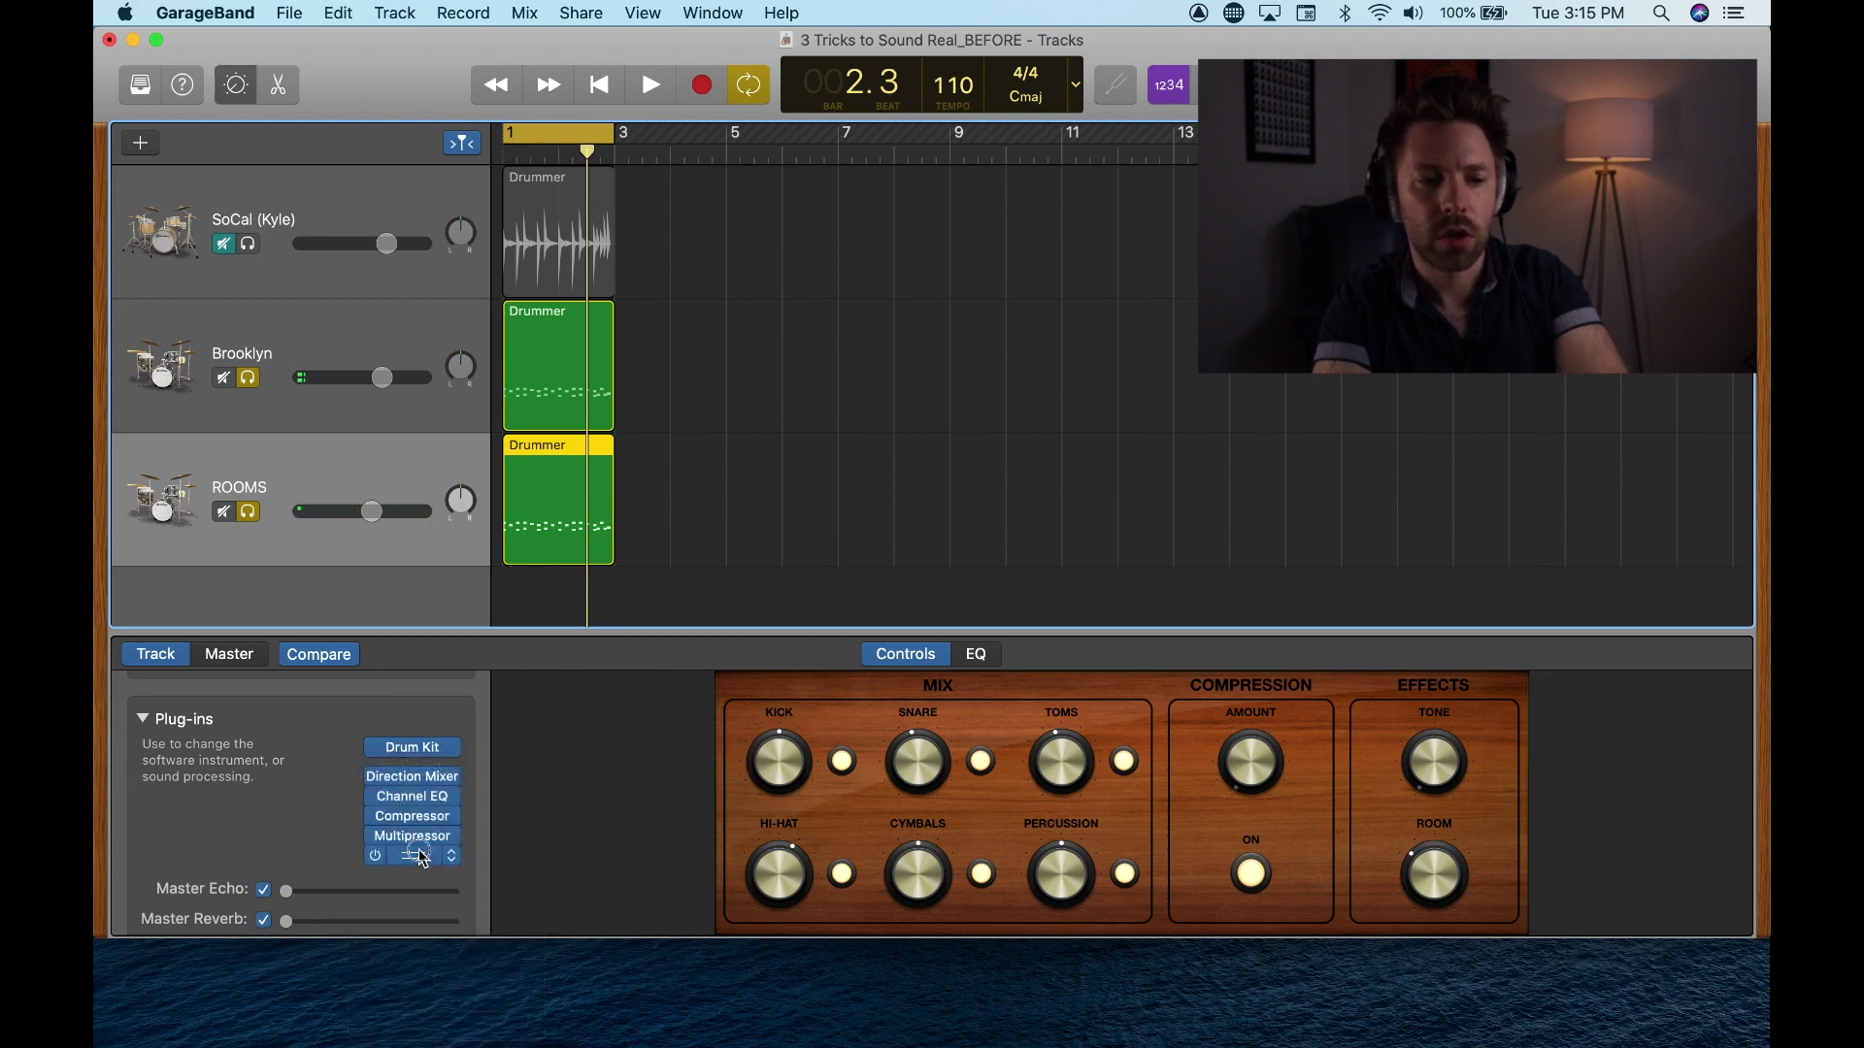
pyautogui.click(417, 855)
pyautogui.moveTo(646, 370); pyautogui.dragTo(927, 345)
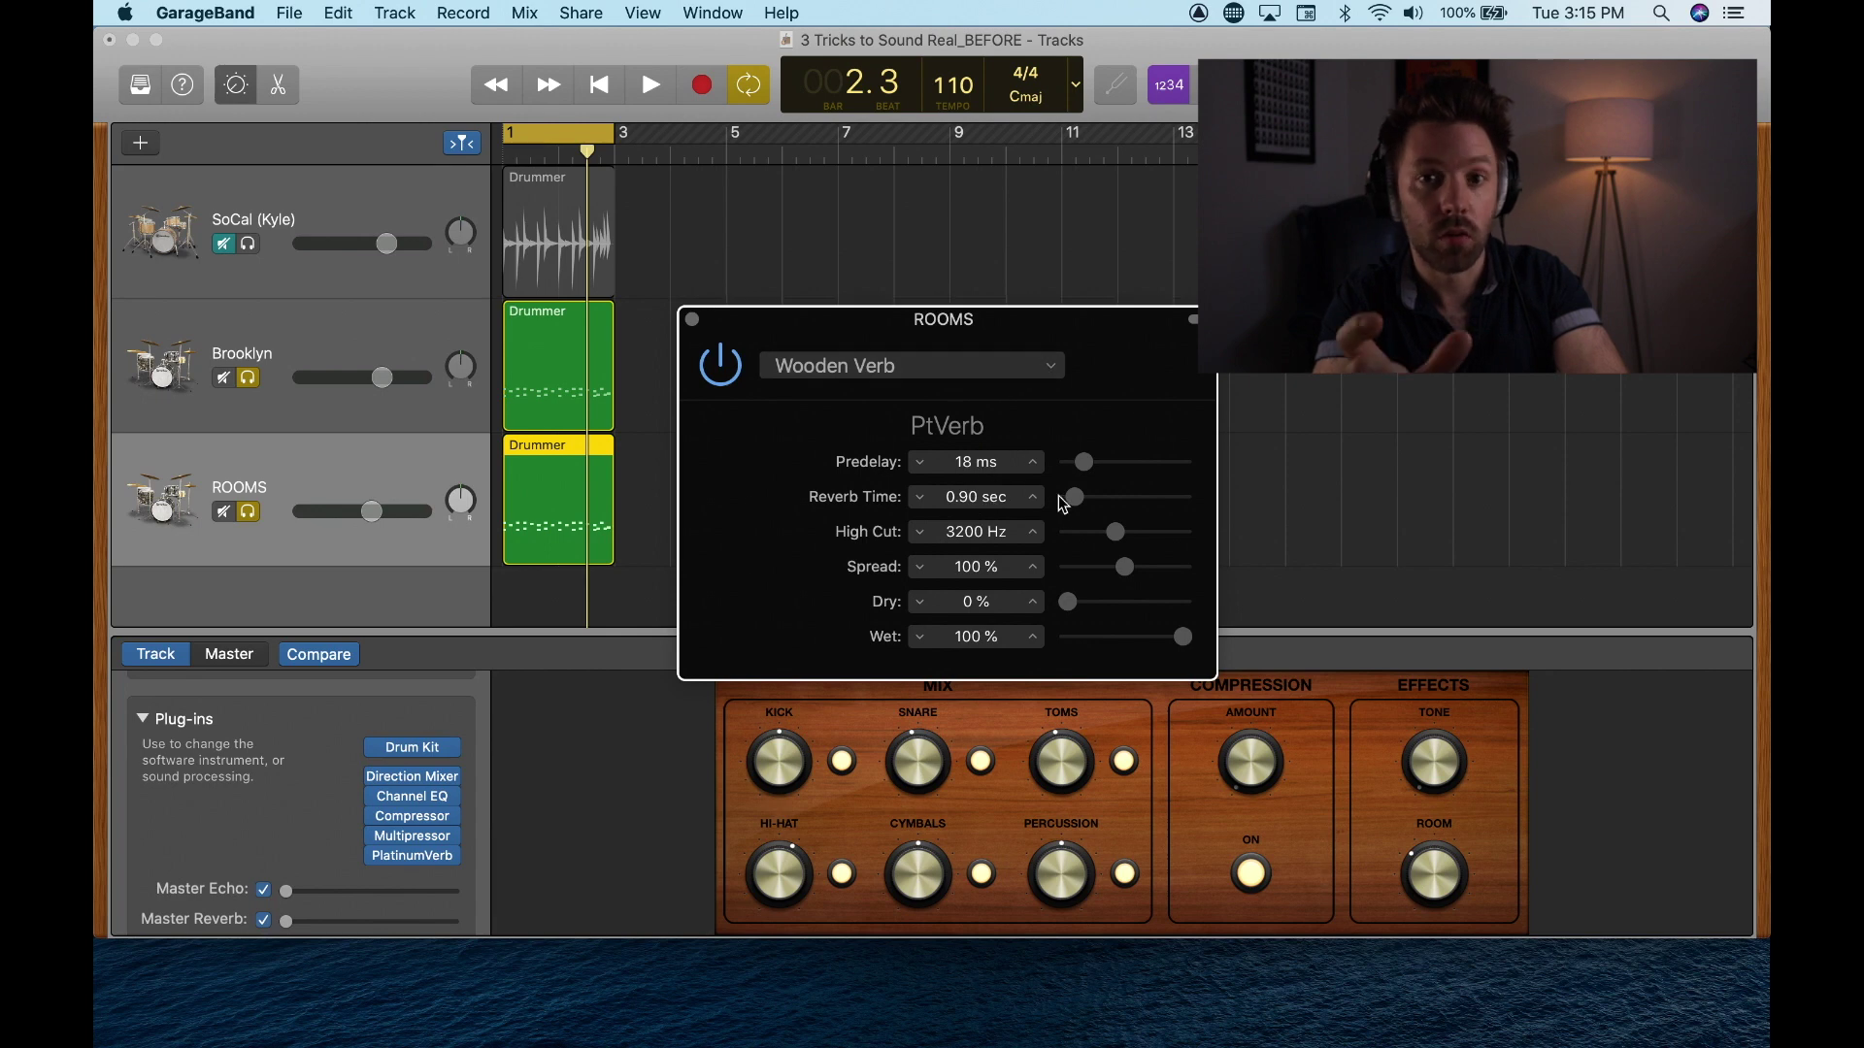
pyautogui.press('space')
pyautogui.moveTo(1074, 495); pyautogui.dragTo(1092, 472)
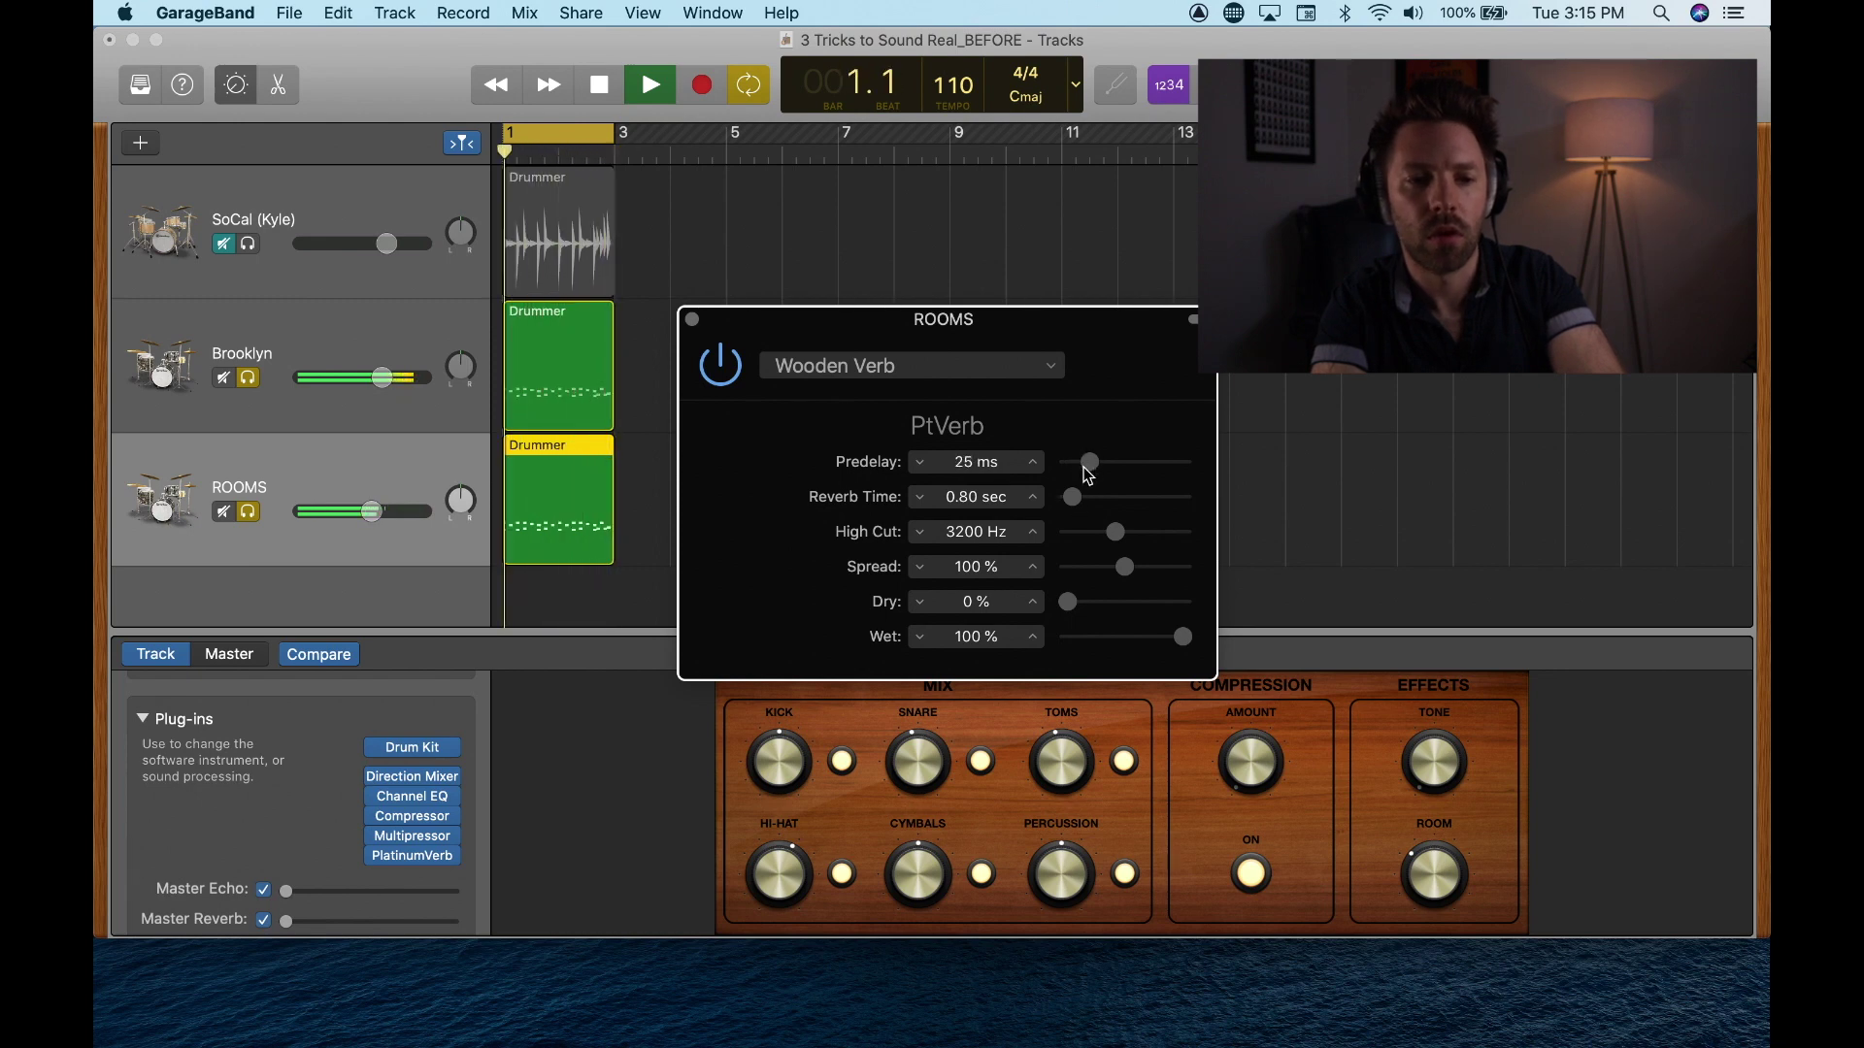
pyautogui.press('space')
pyautogui.click(690, 321)
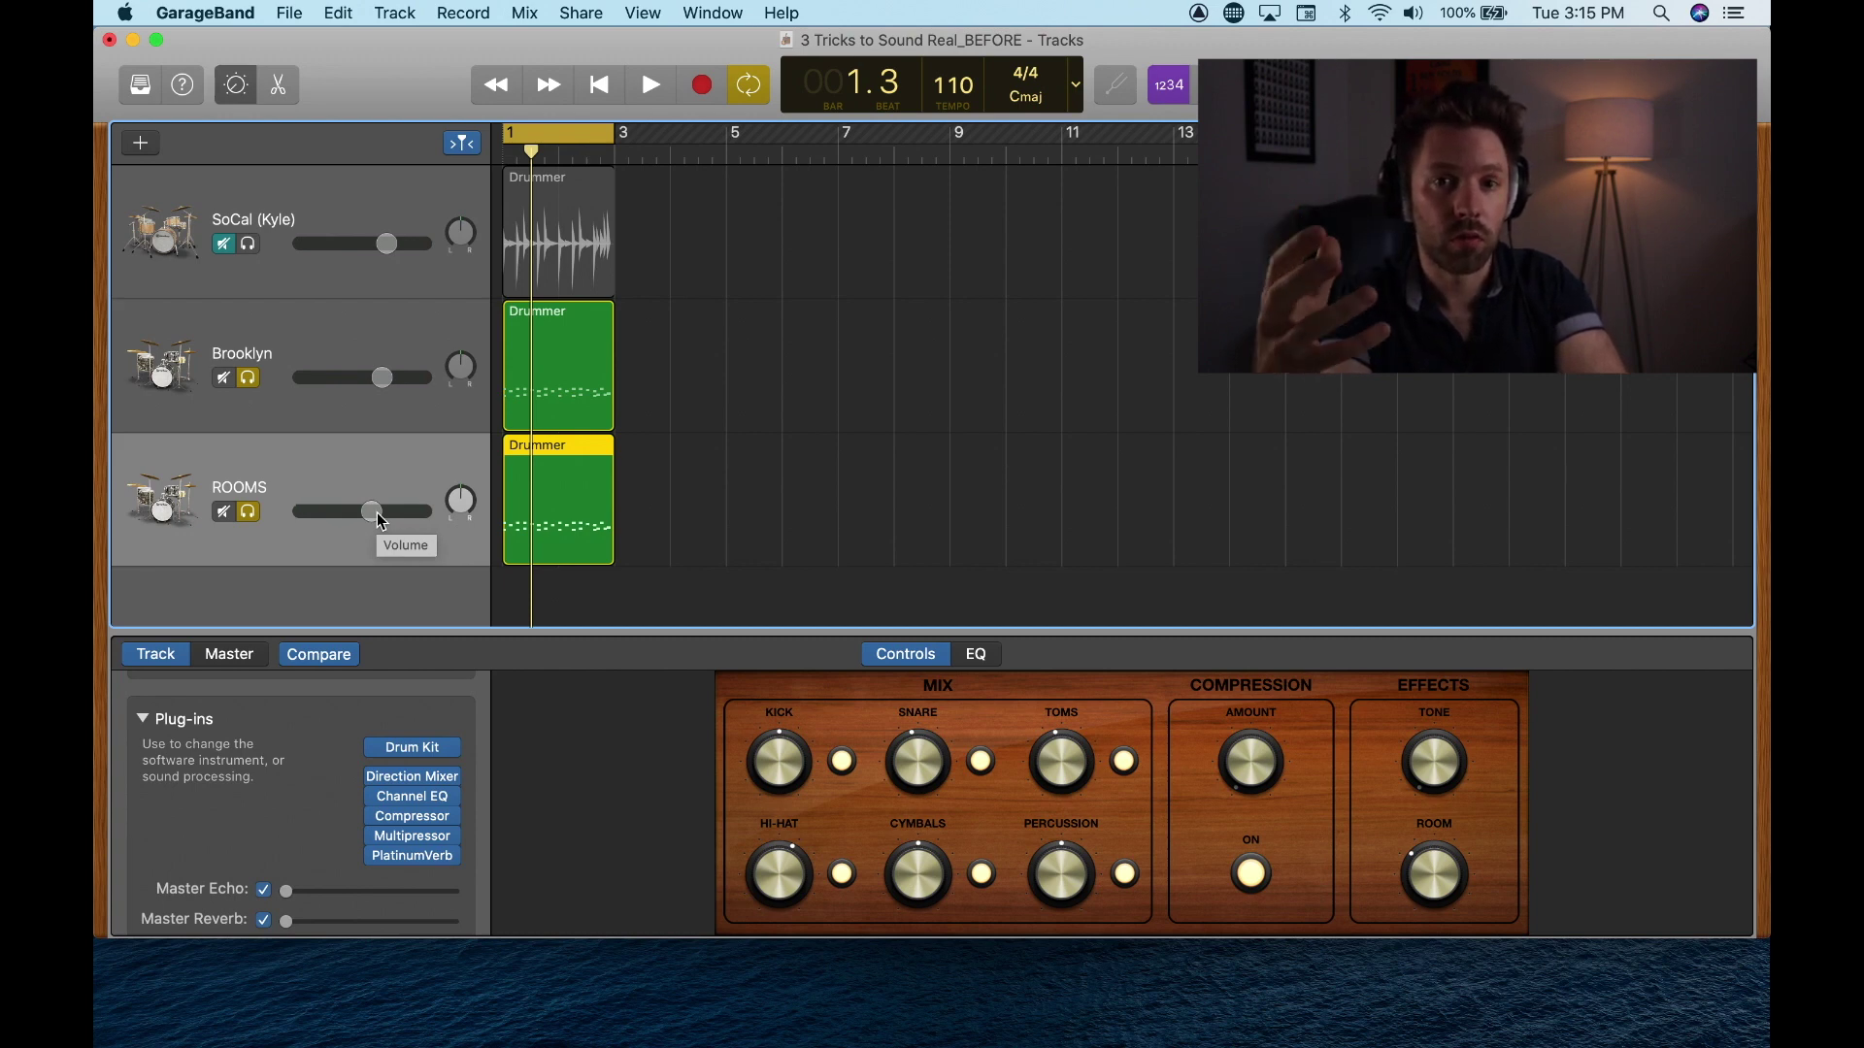
# - Pull the ROOMS volume down to minimum and raise it gradually during playback to a level below Brooklyn's
pyautogui.moveTo(380, 521); pyautogui.dragTo(282, 519)
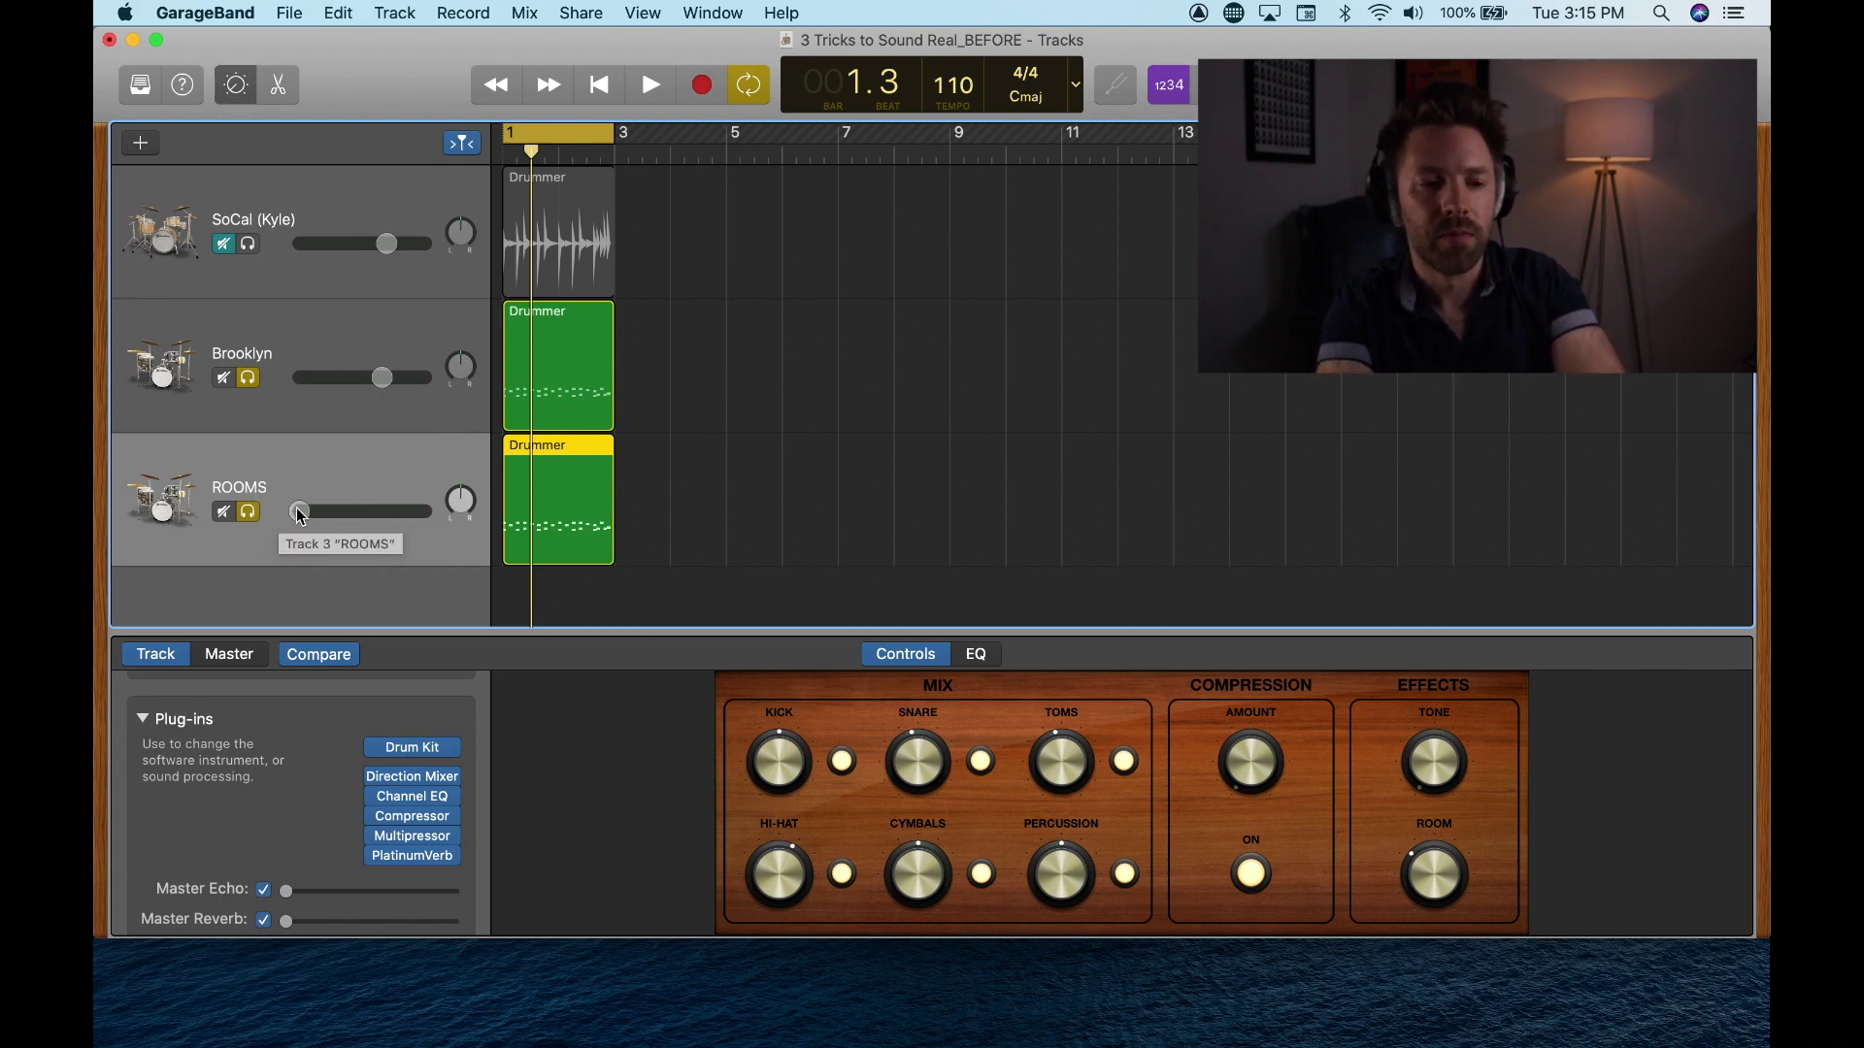
pyautogui.moveTo(301, 517); pyautogui.dragTo(316, 516)
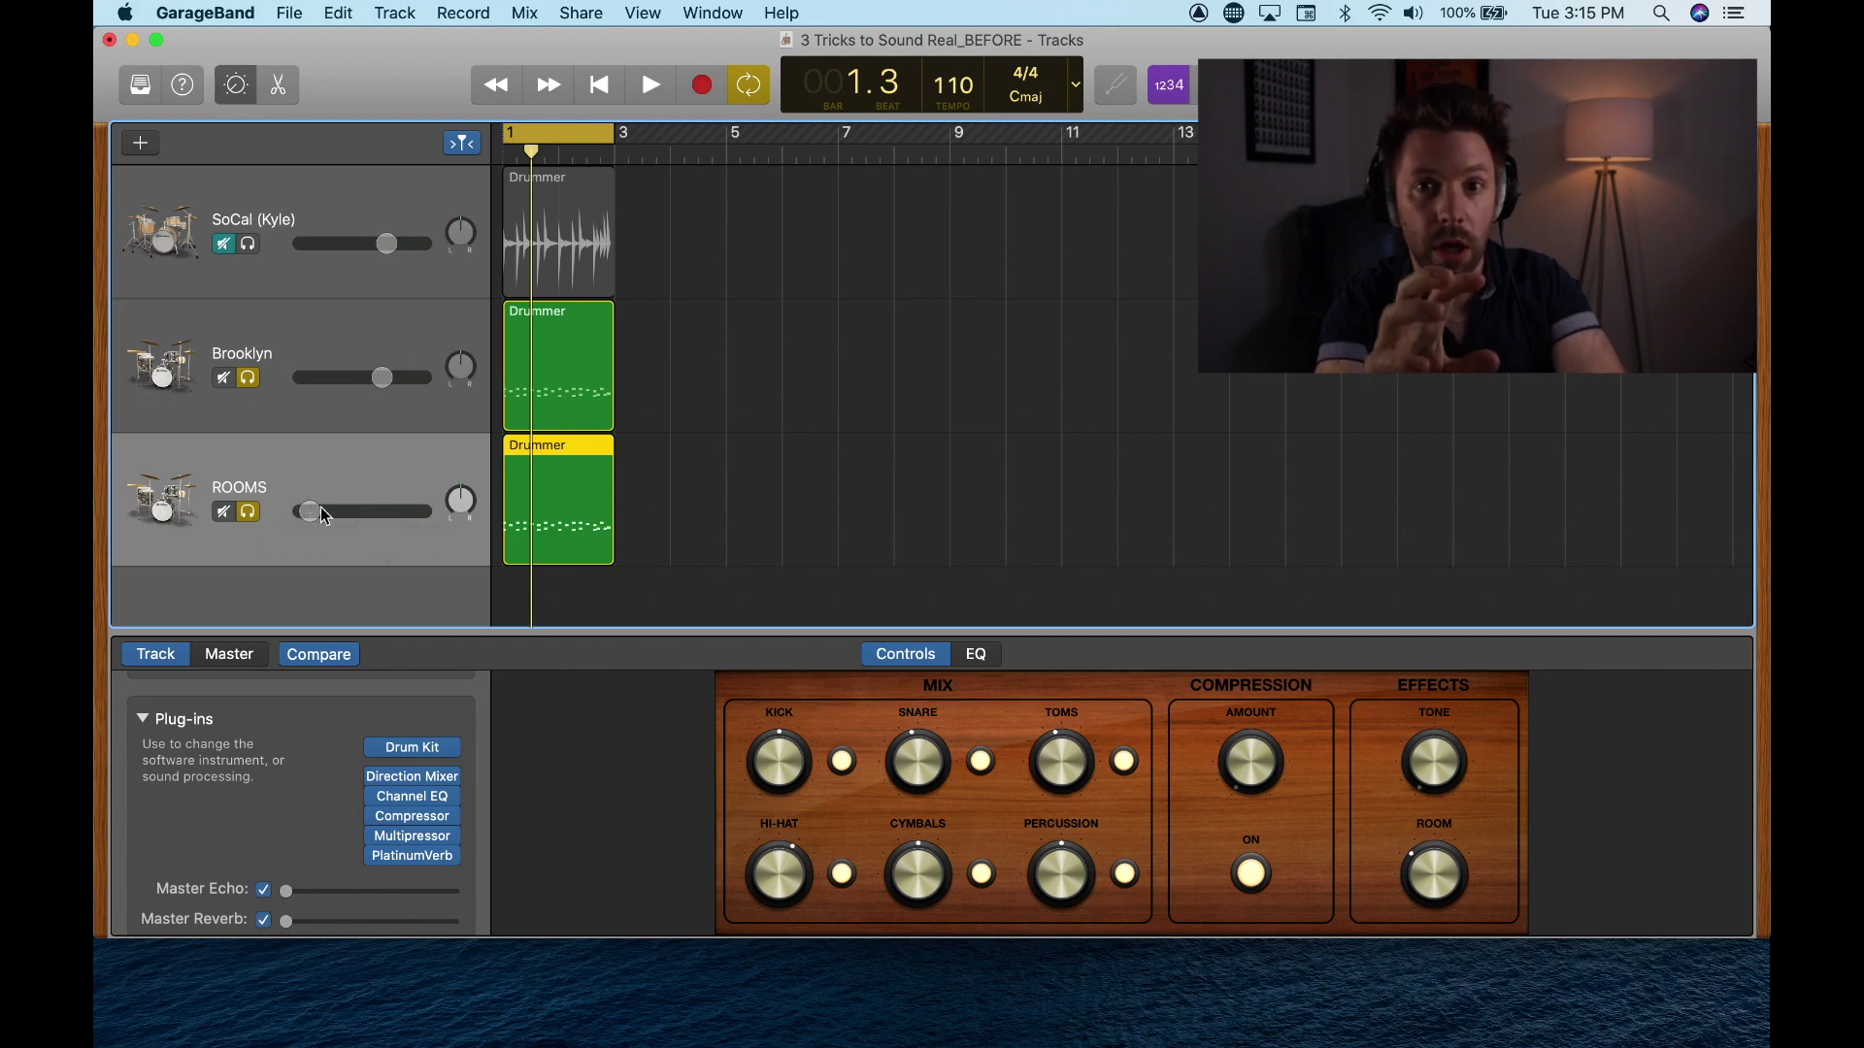
pyautogui.press('space')
pyautogui.moveTo(321, 509); pyautogui.dragTo(385, 518)
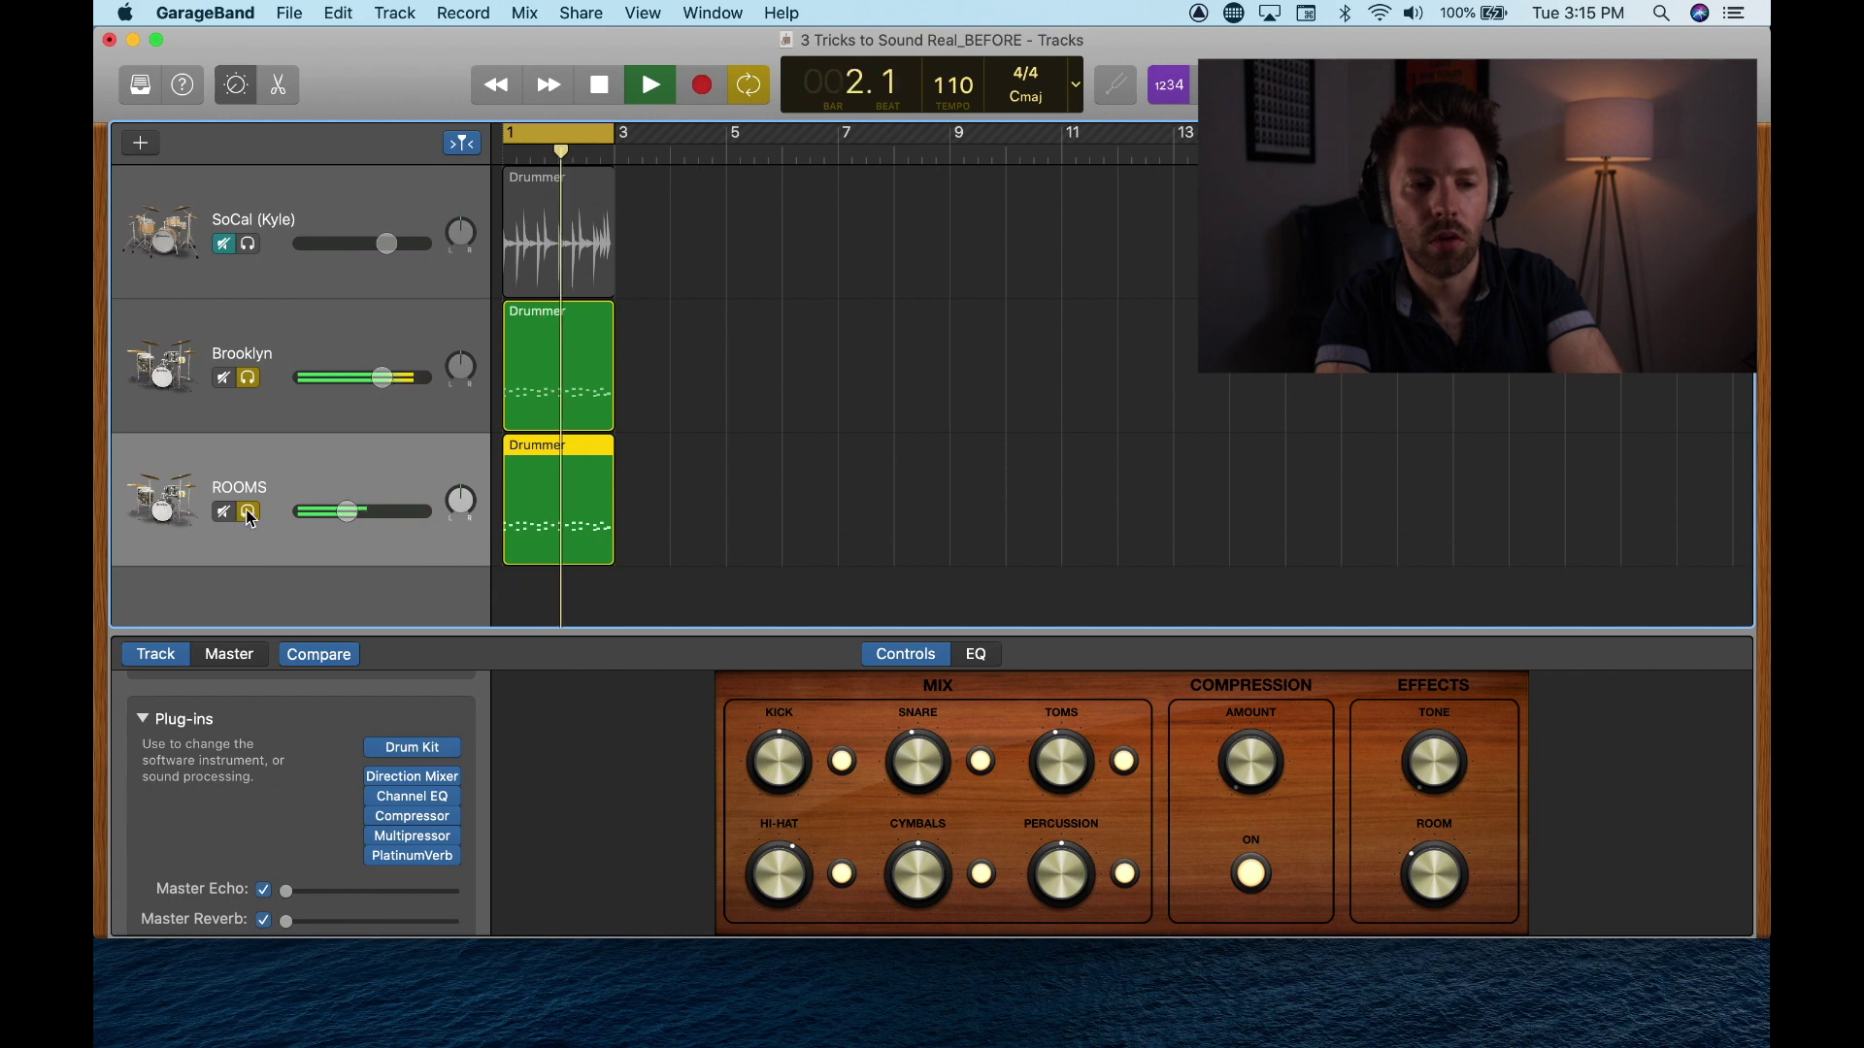
pyautogui.press('space')
# - Unsolo Brooklyn and ROOMS, and play the drums with ROOMS muted and unmuted to compare the sound
pyautogui.click(249, 378)
pyautogui.click(248, 511)
pyautogui.click(224, 512)
pyautogui.press('Return')
pyautogui.press('space')
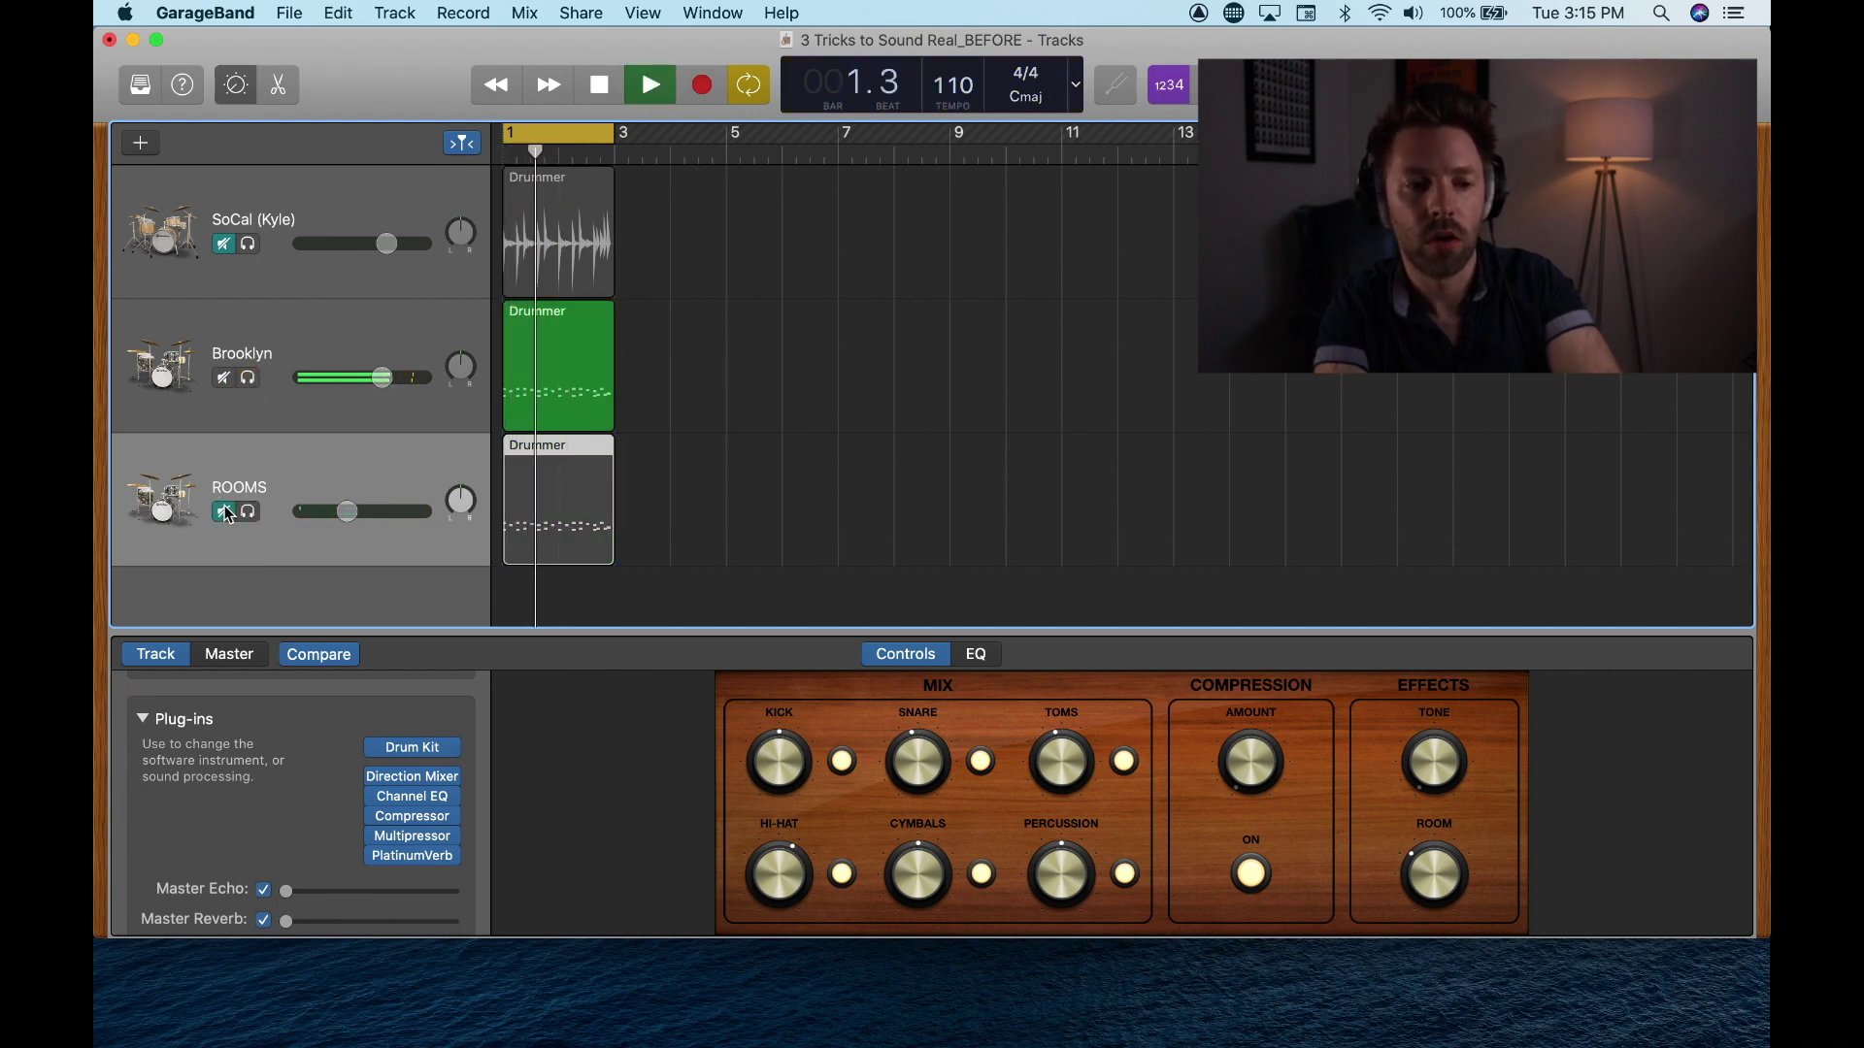
pyautogui.click(227, 512)
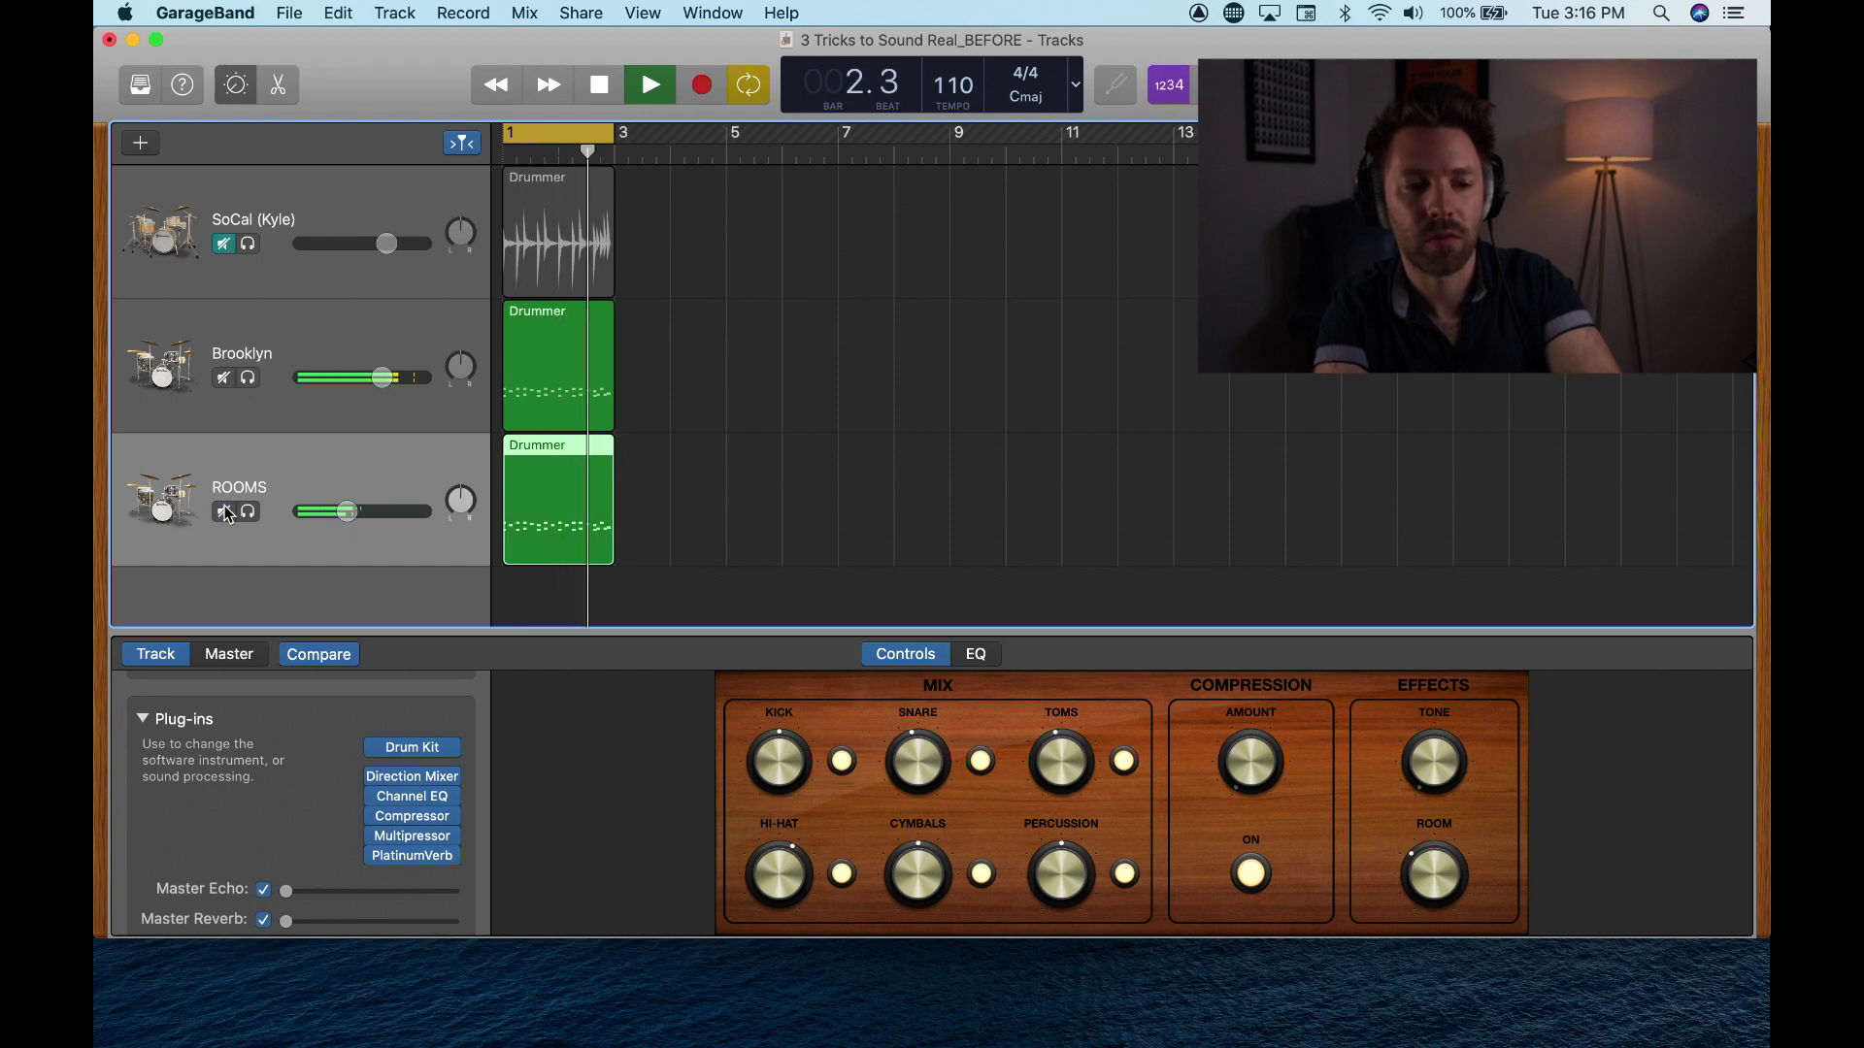
pyautogui.press('space')
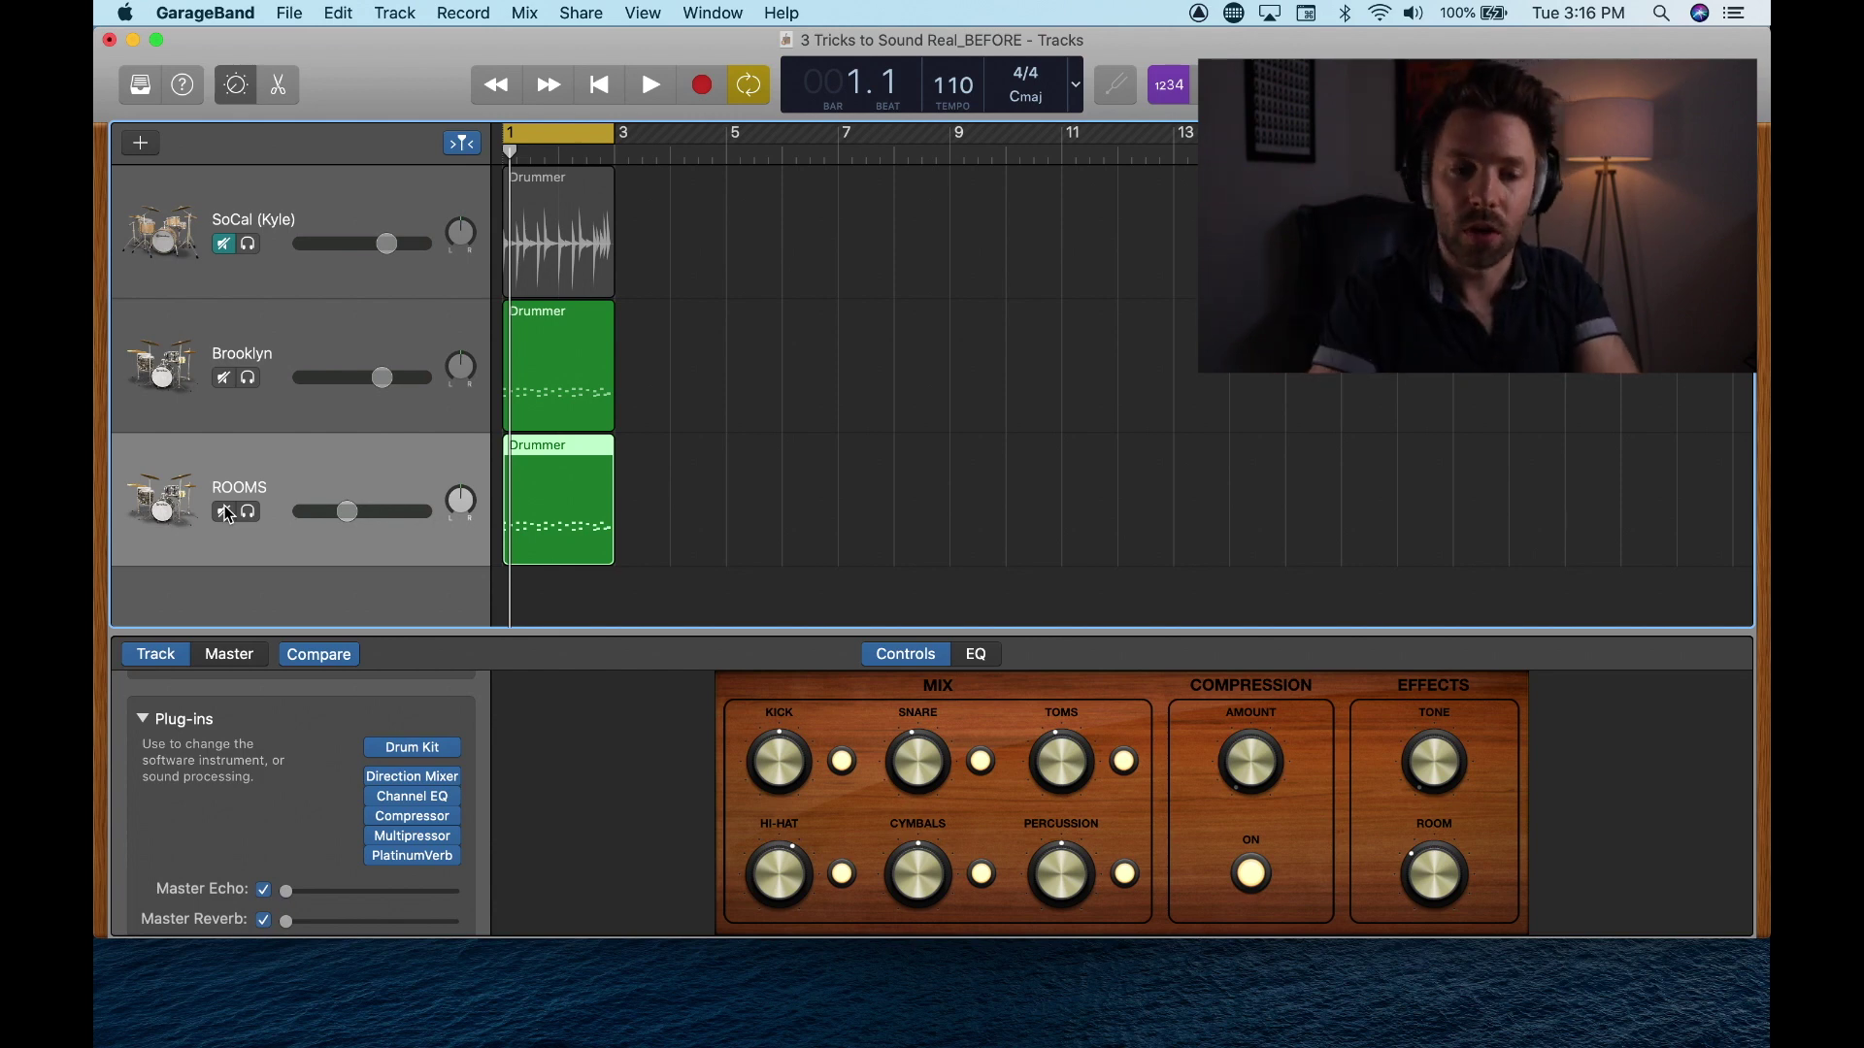
# - Duplicate the Brooklyn track with its settings and move the duplicate below the ROOMS track
pyautogui.click(266, 331)
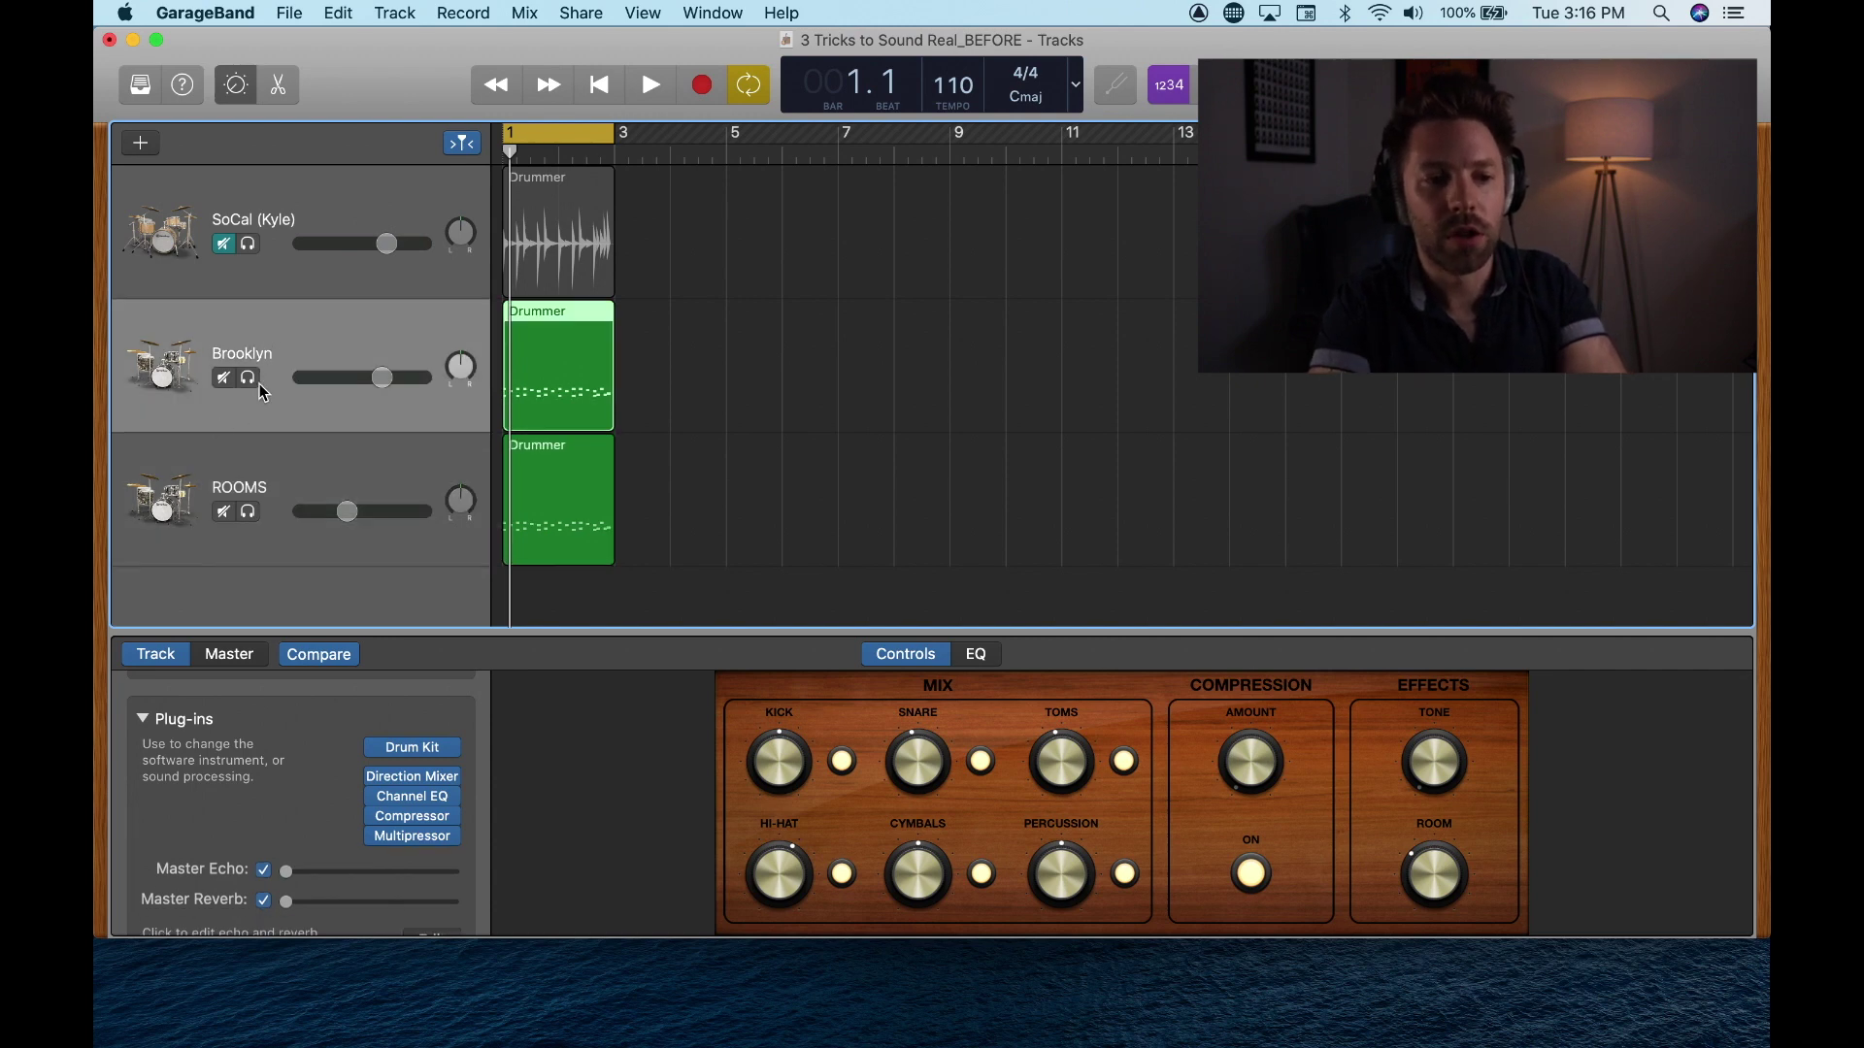
pyautogui.press('super+d')
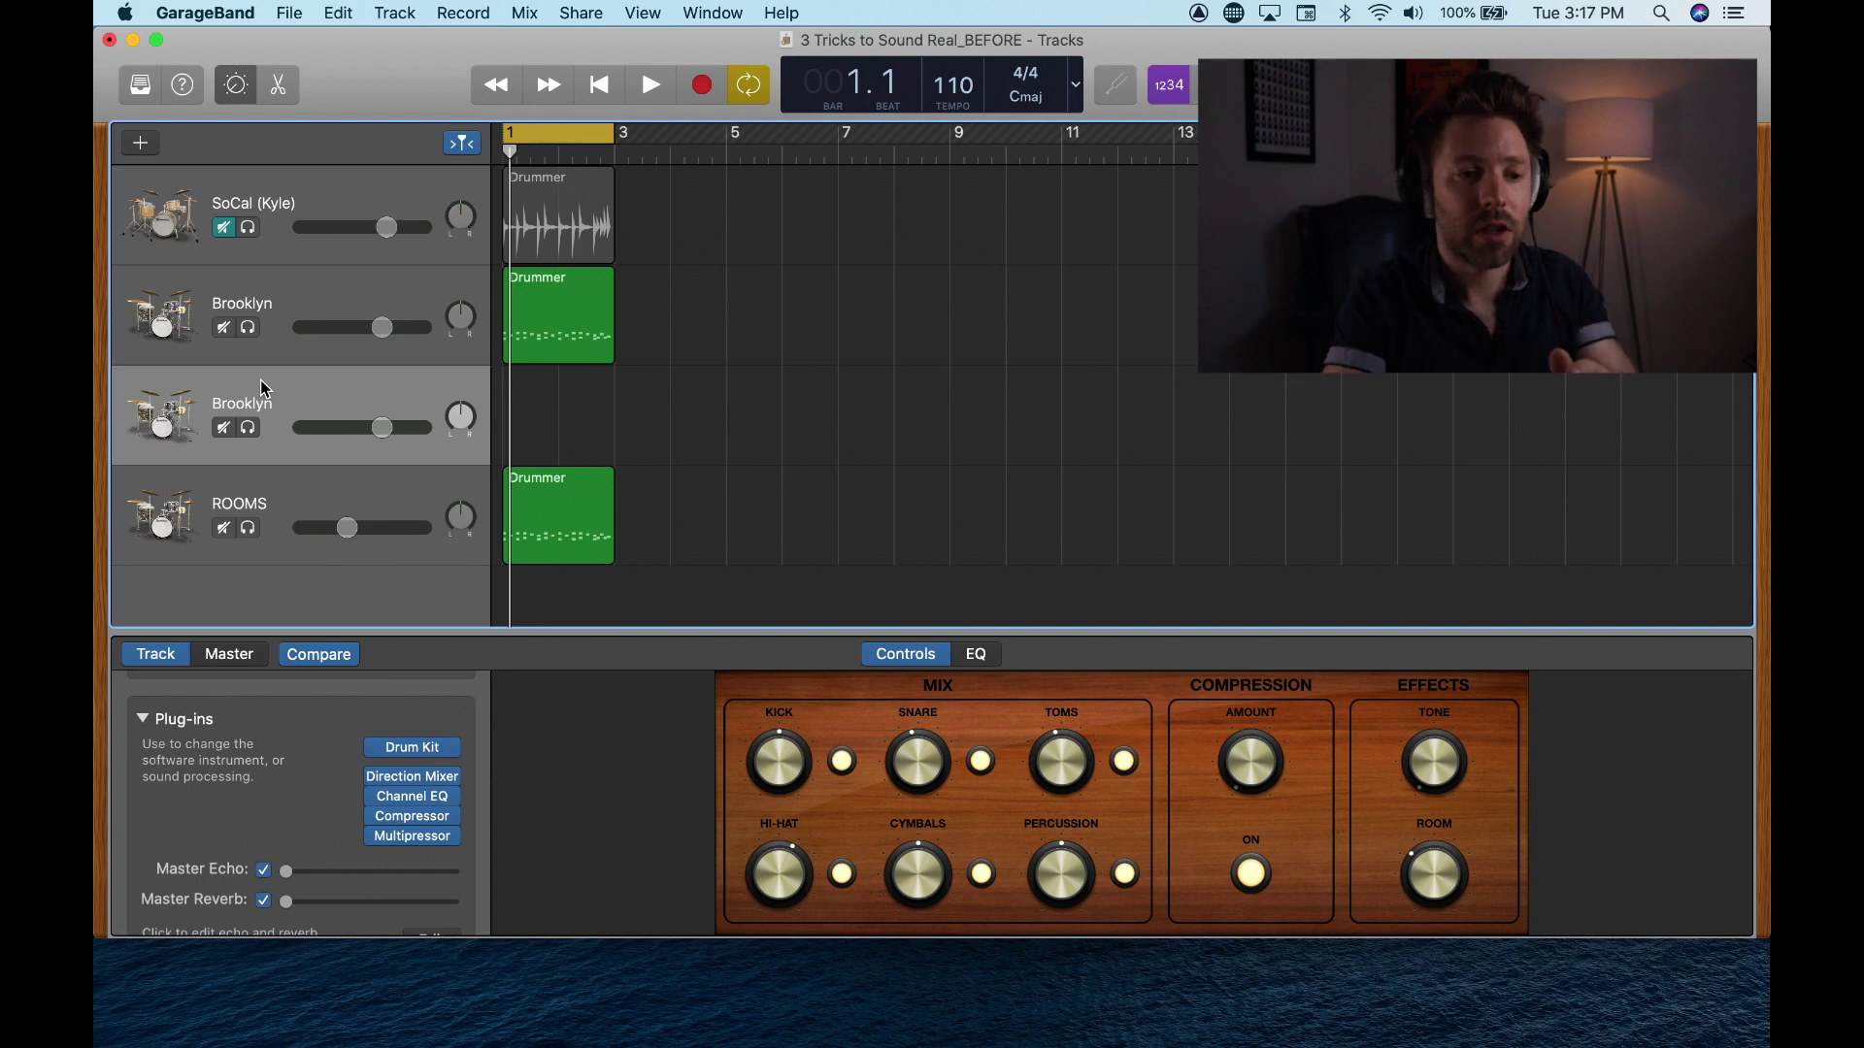
pyautogui.moveTo(264, 386); pyautogui.dragTo(271, 535)
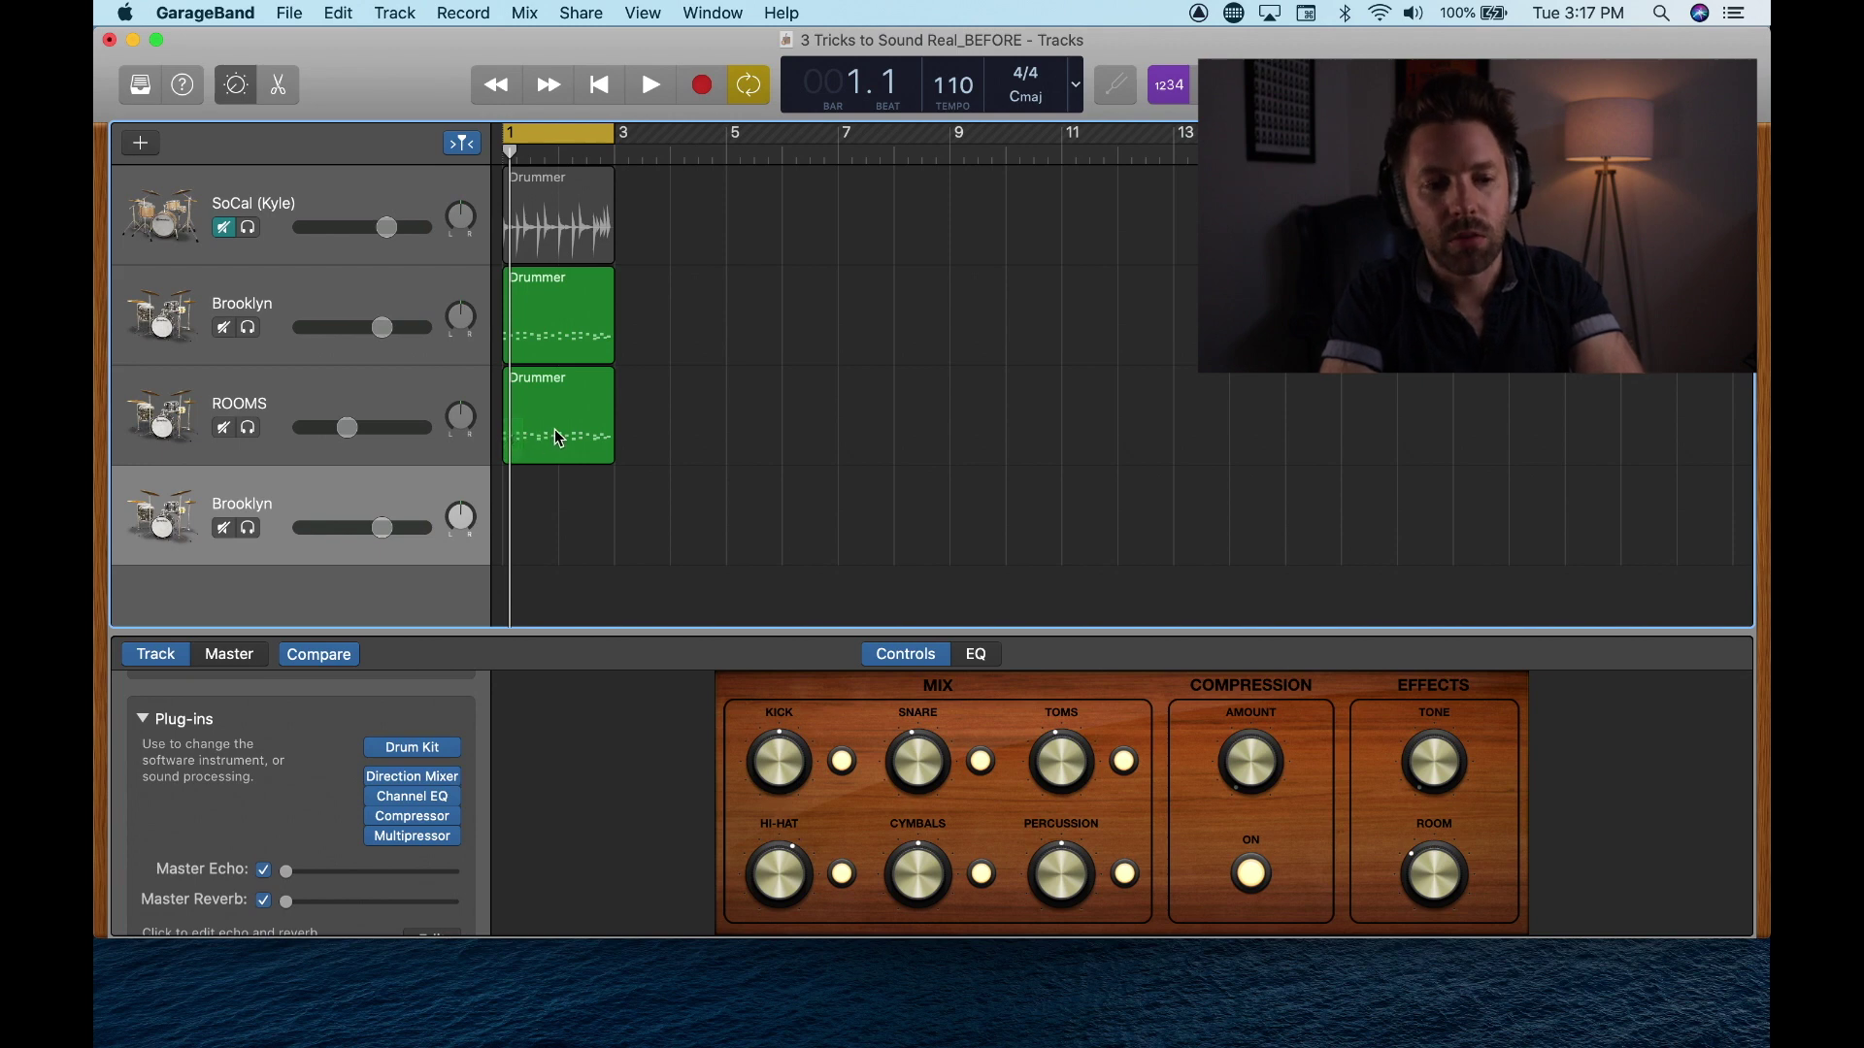
# - Copy the ROOMS Drummer region onto the duplicated Brooklyn track at bar 1 and rename that track SNARE VERB
pyautogui.moveTo(559, 438); pyautogui.dragTo(560, 508)
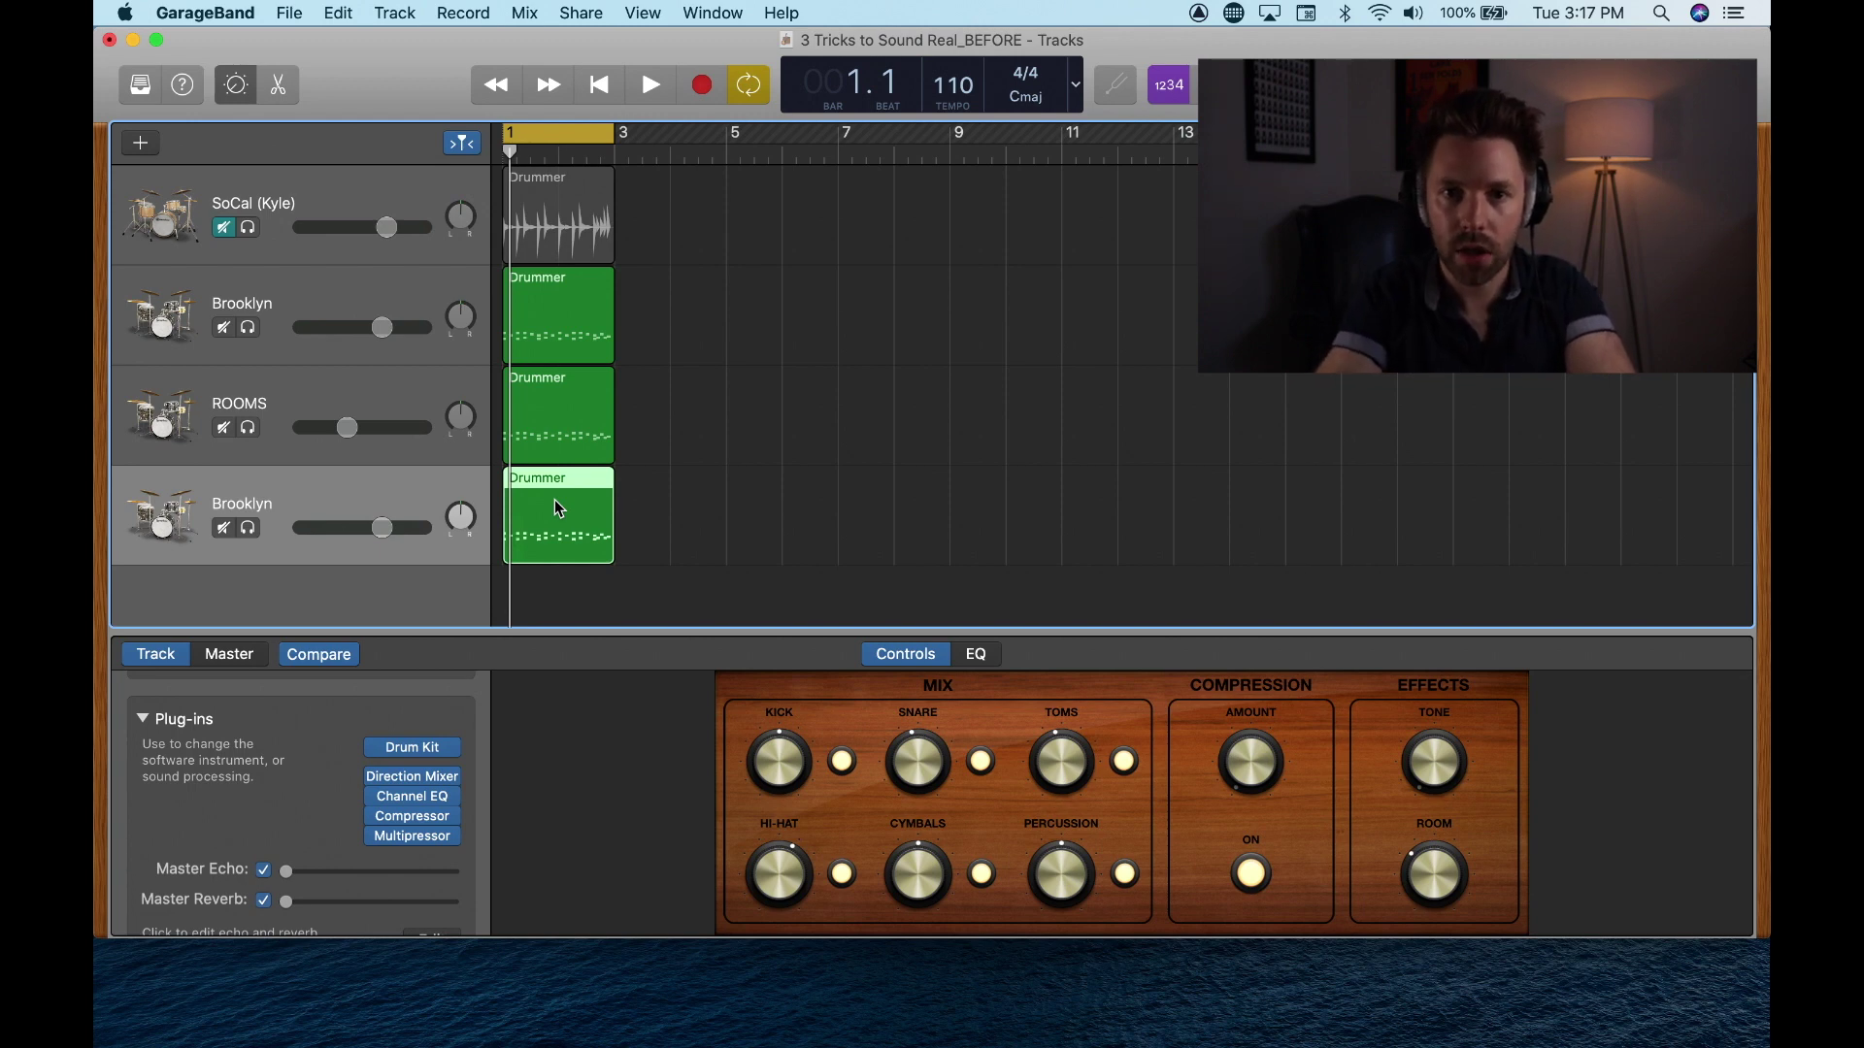
pyautogui.doubleClick(245, 504)
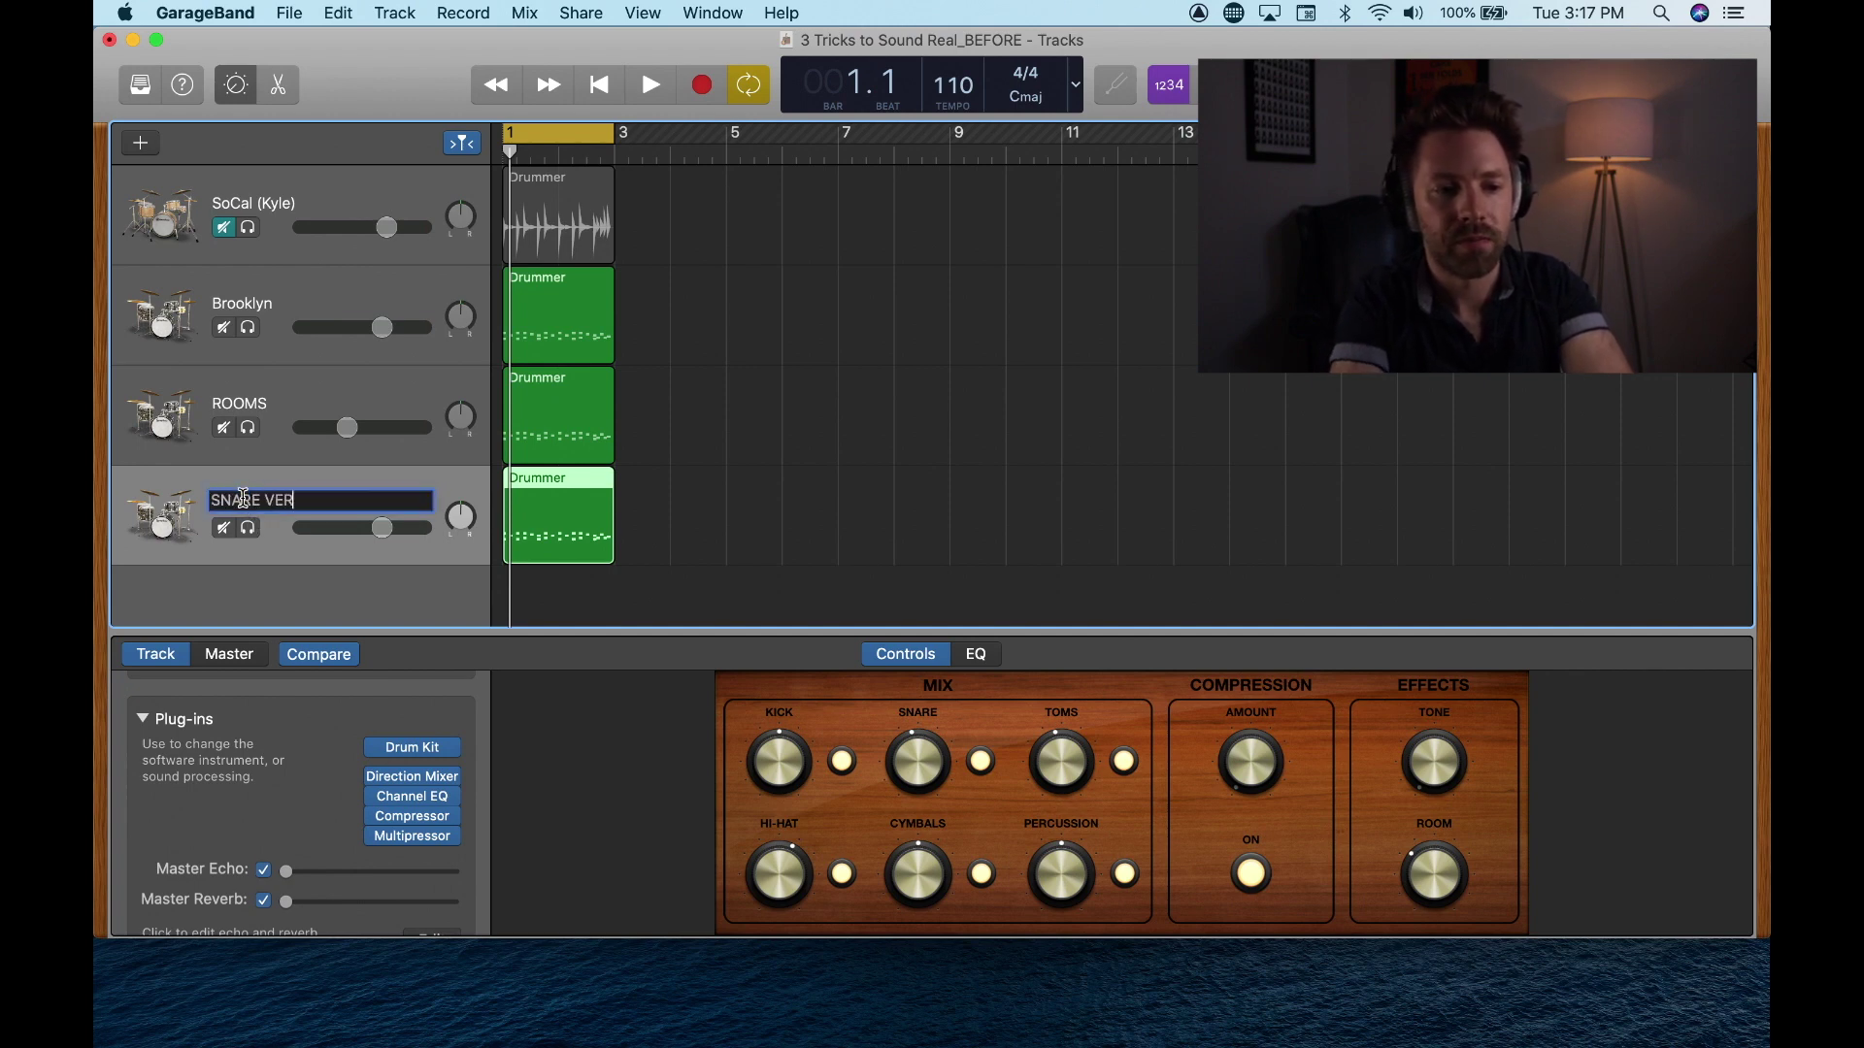
pyautogui.press('Return')
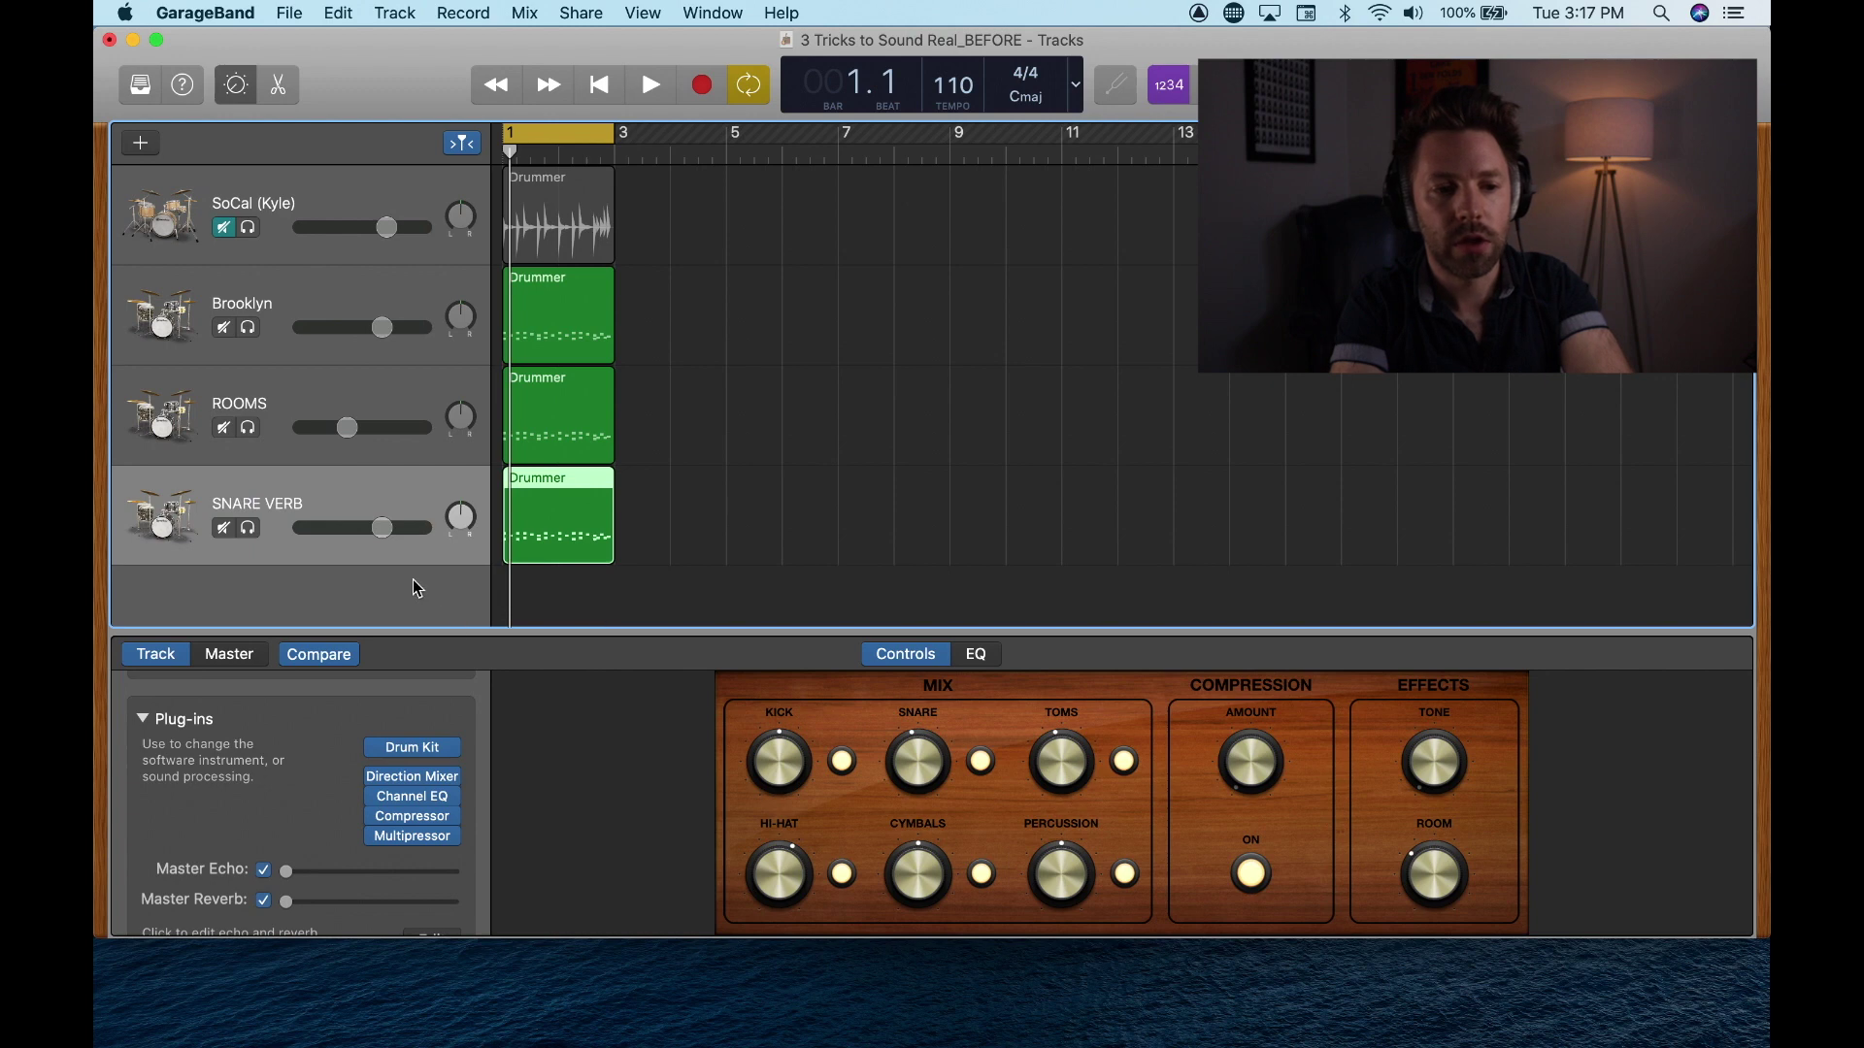
# - Solo the SNARE VERB track, switch off every kit piece except the snare, and play it back
pyautogui.click(249, 527)
pyautogui.press('space')
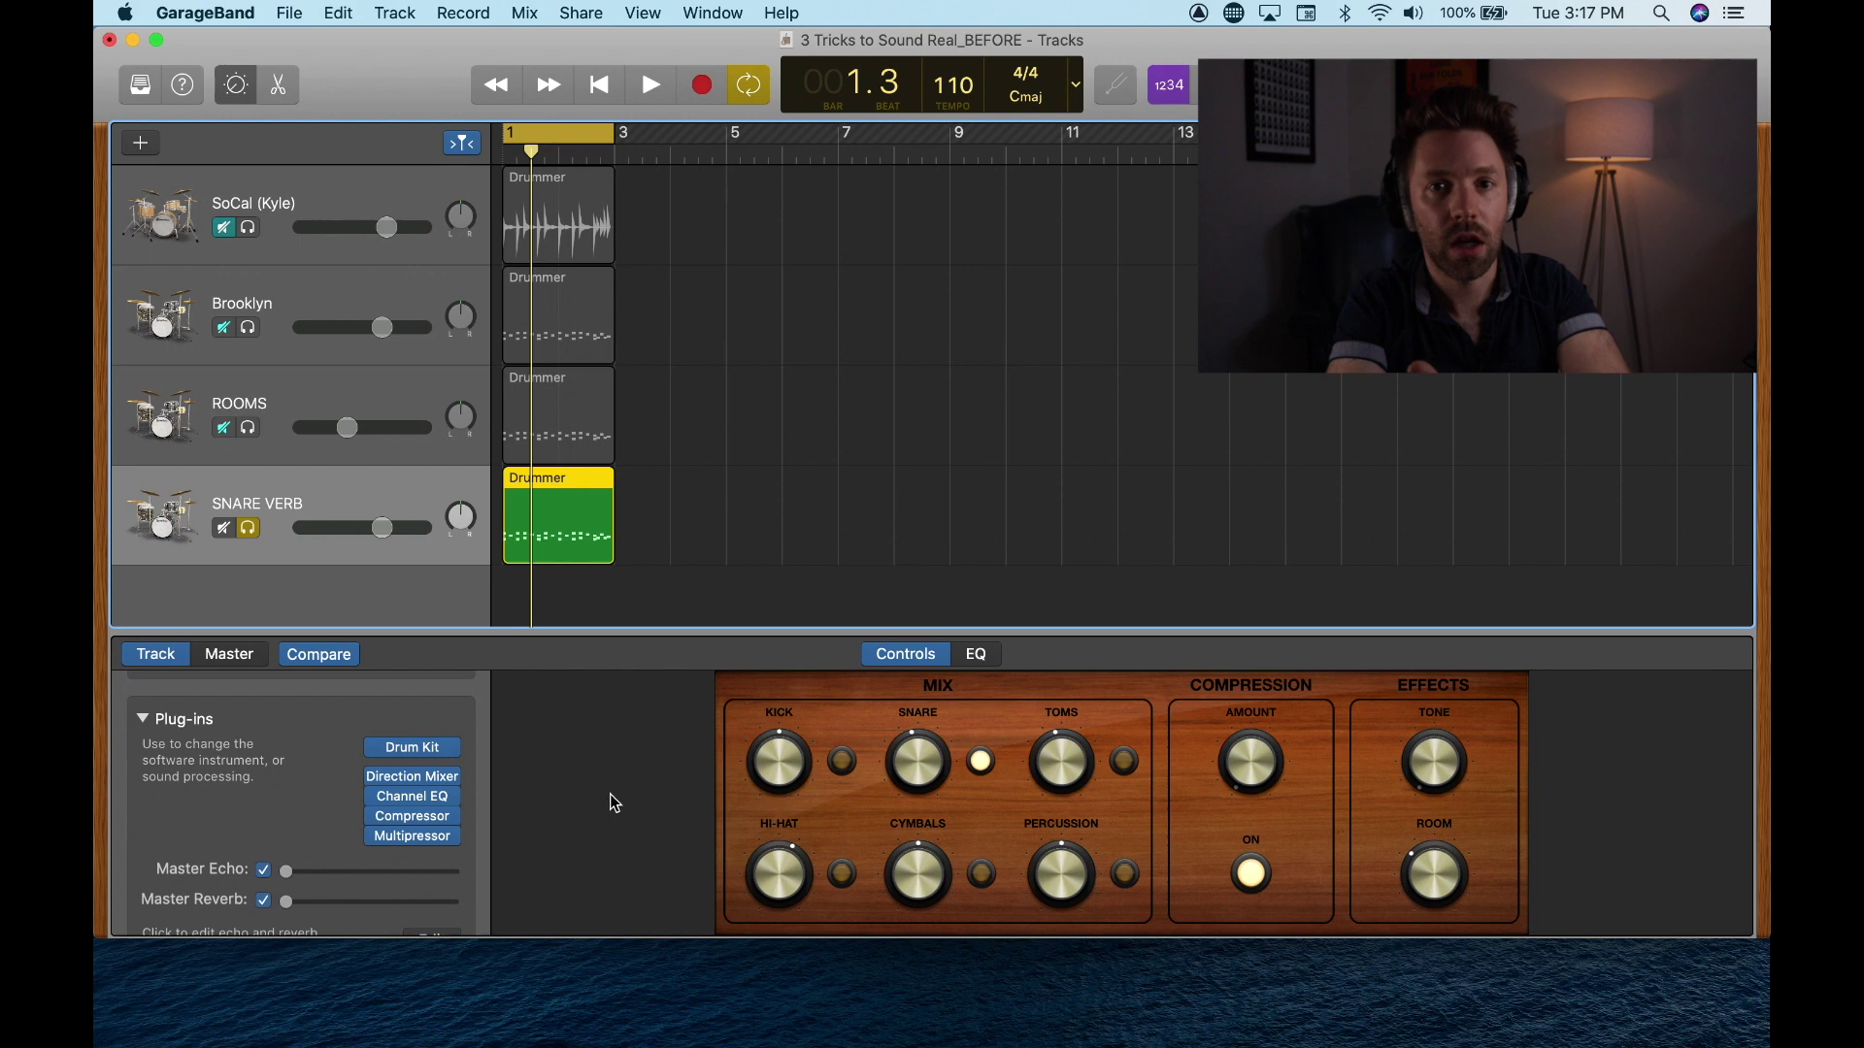
pyautogui.press('space')
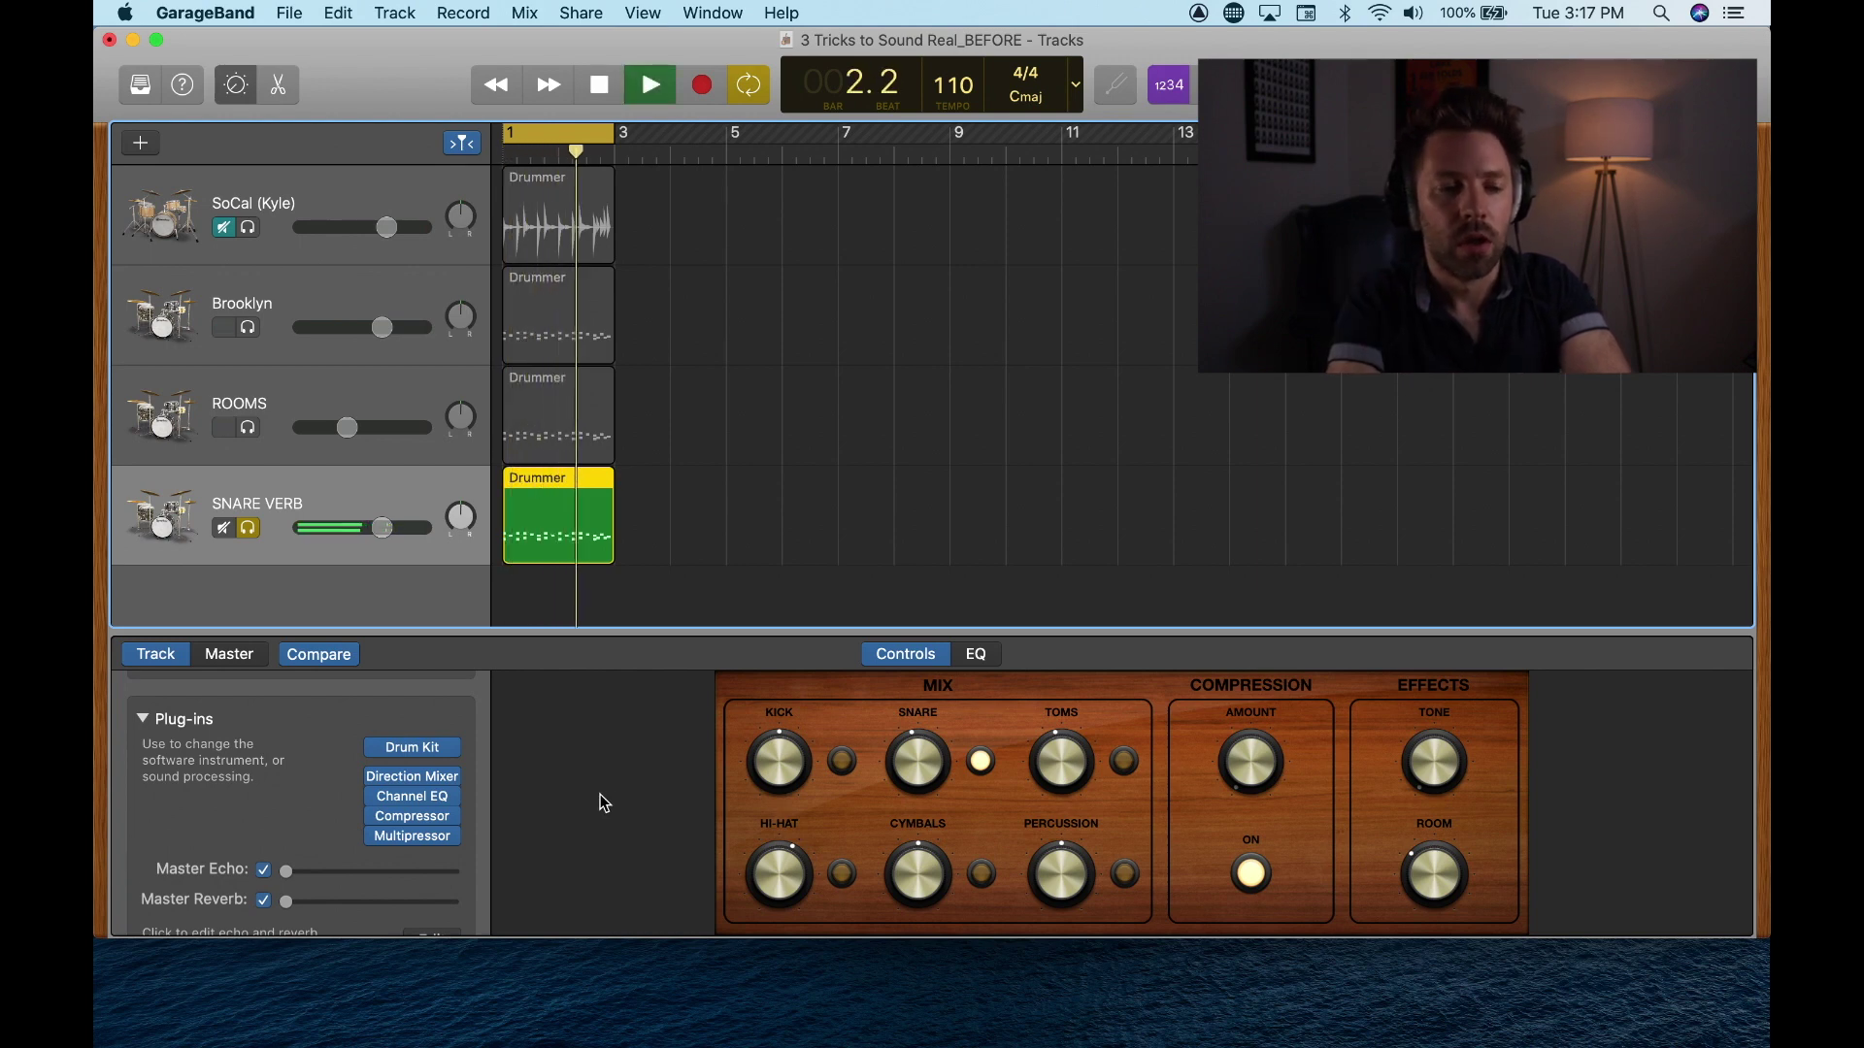
pyautogui.press('space')
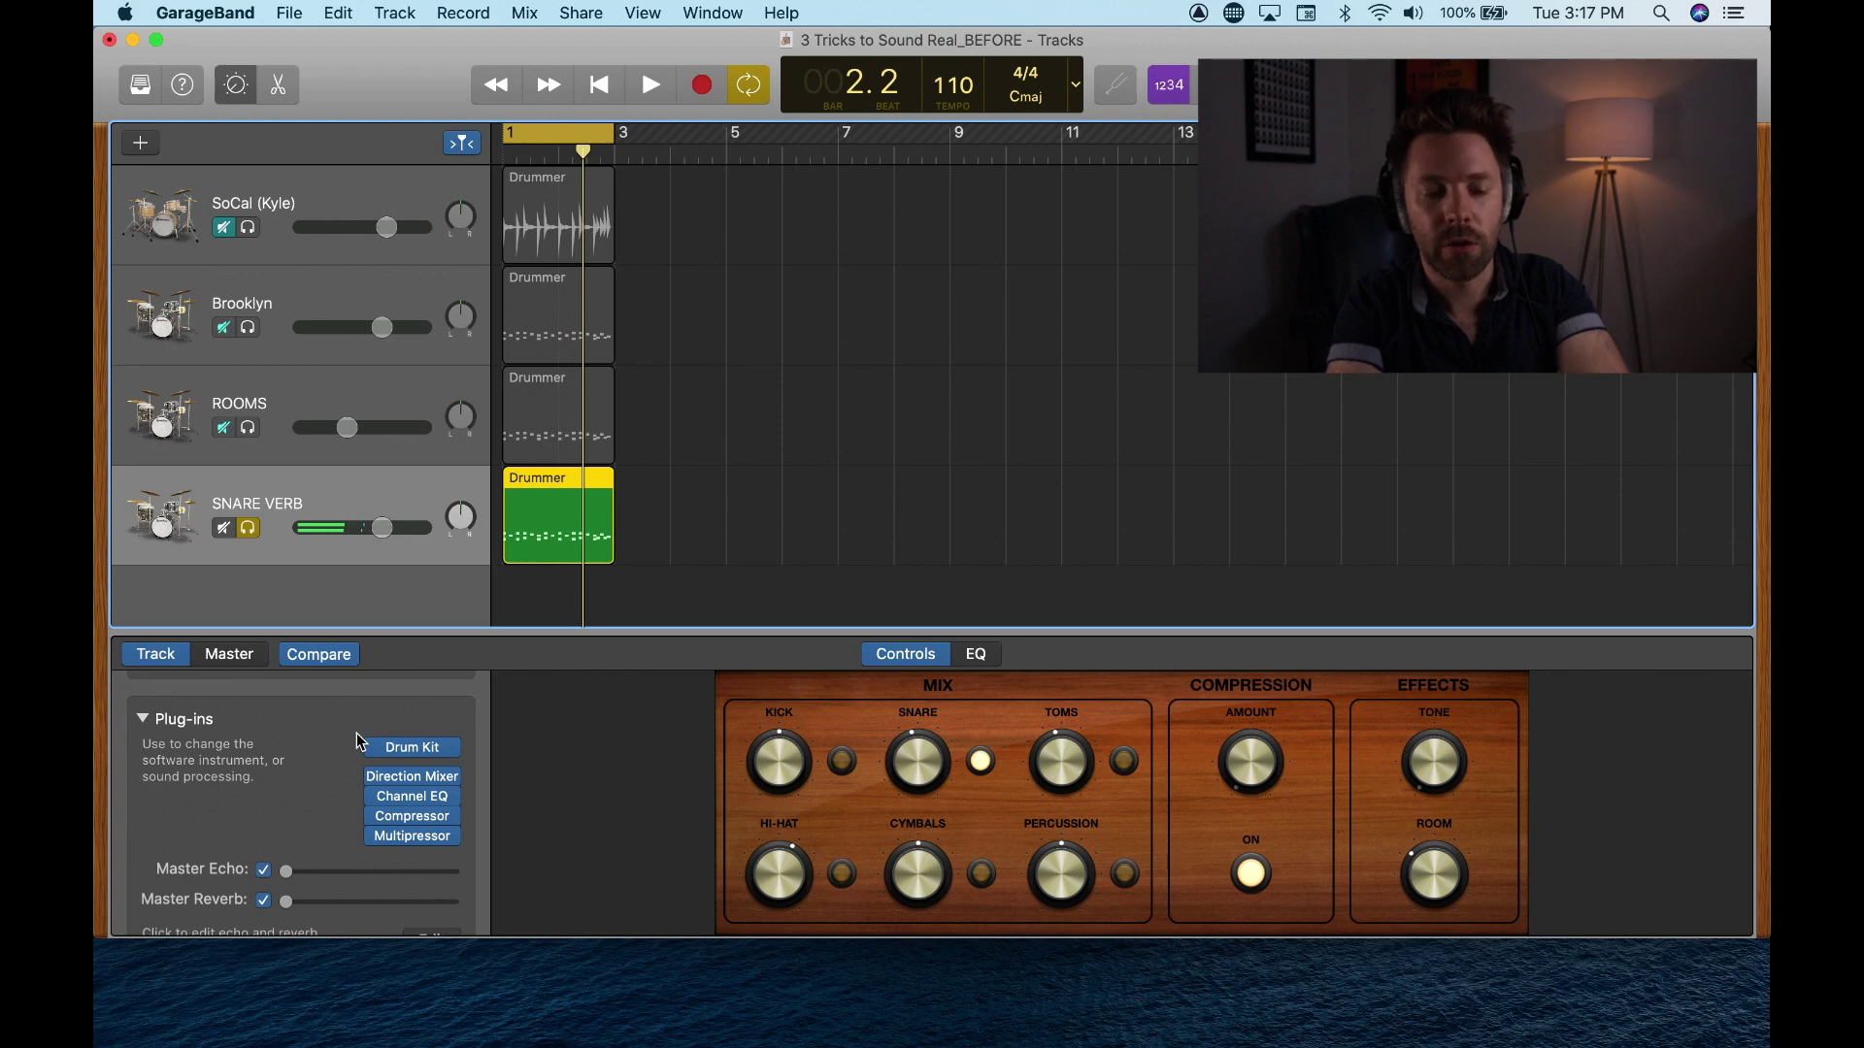
# - Add the PlatinumVerb reverb to the SNARE VERB track and move its window clear of the track controls
pyautogui.click(397, 852)
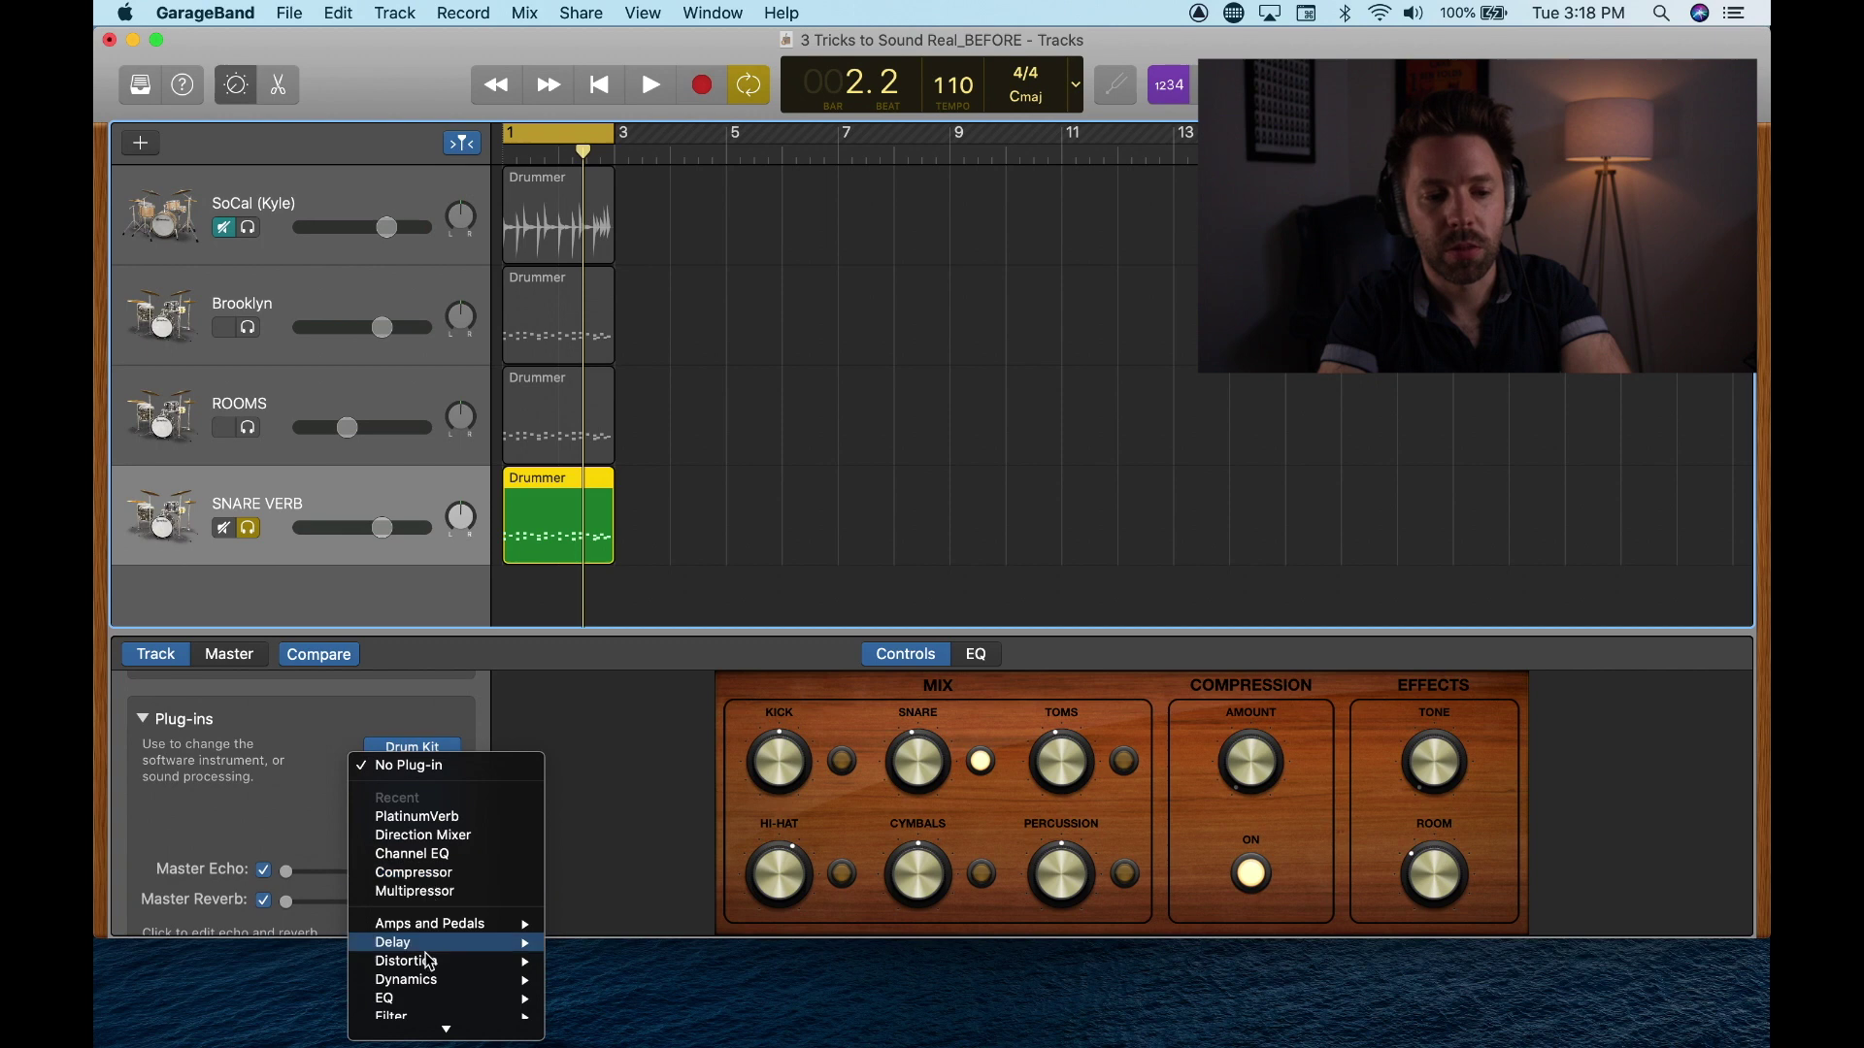
pyautogui.click(439, 818)
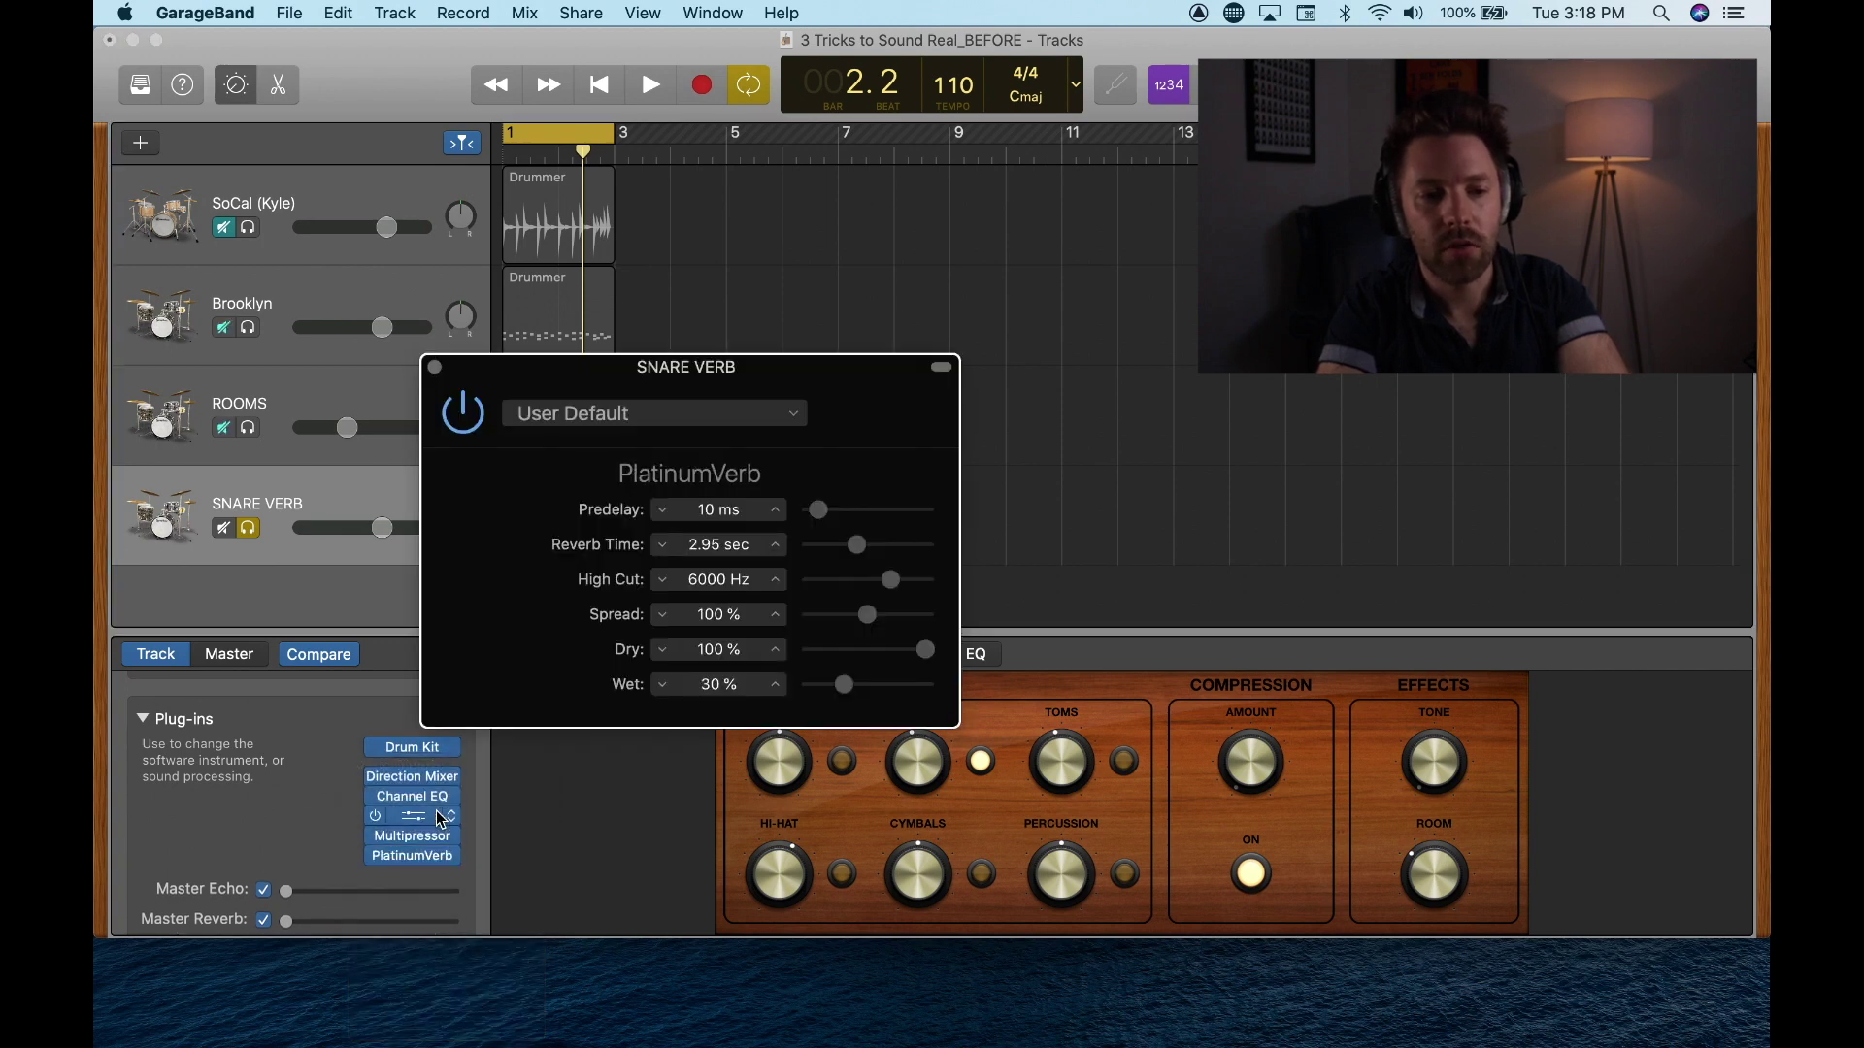
pyautogui.moveTo(794, 396); pyautogui.dragTo(1218, 289)
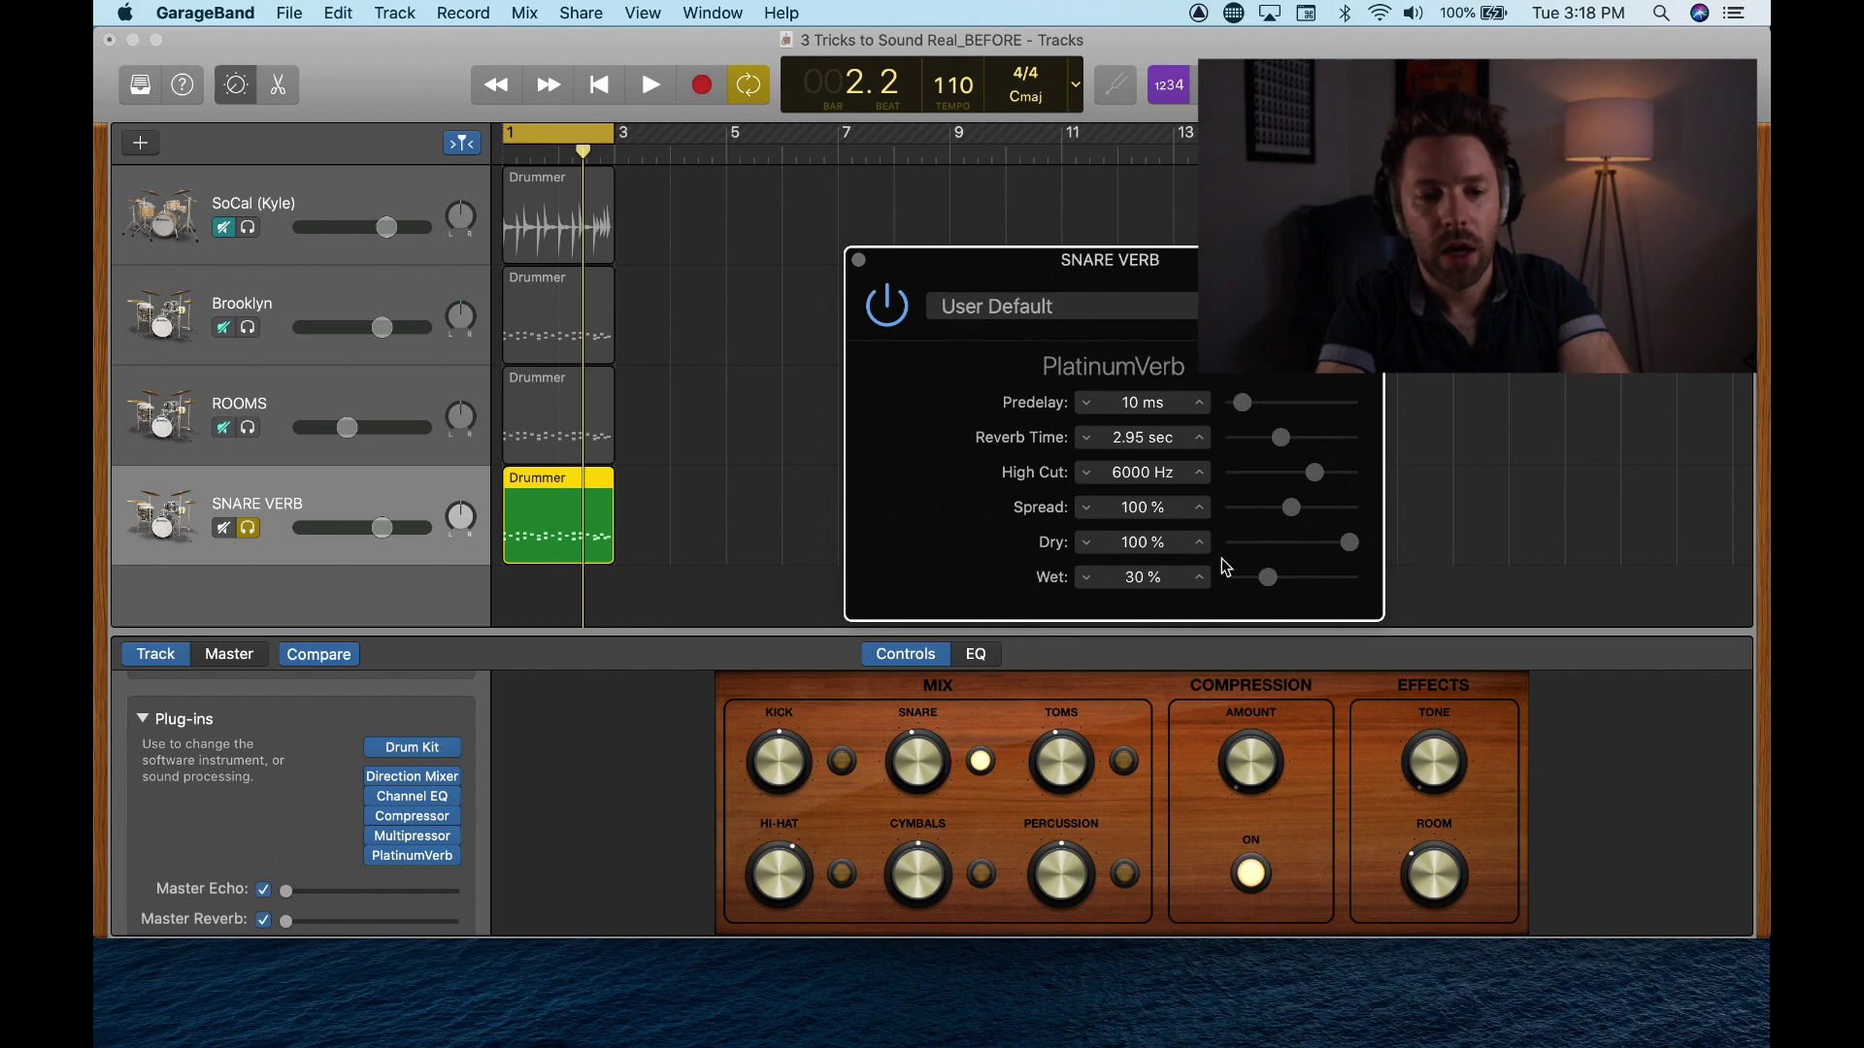
# - Set PlatinumVerb's Dry to 0% and Wet to 100%, auditioning the soloed snare reverb
pyautogui.press('space')
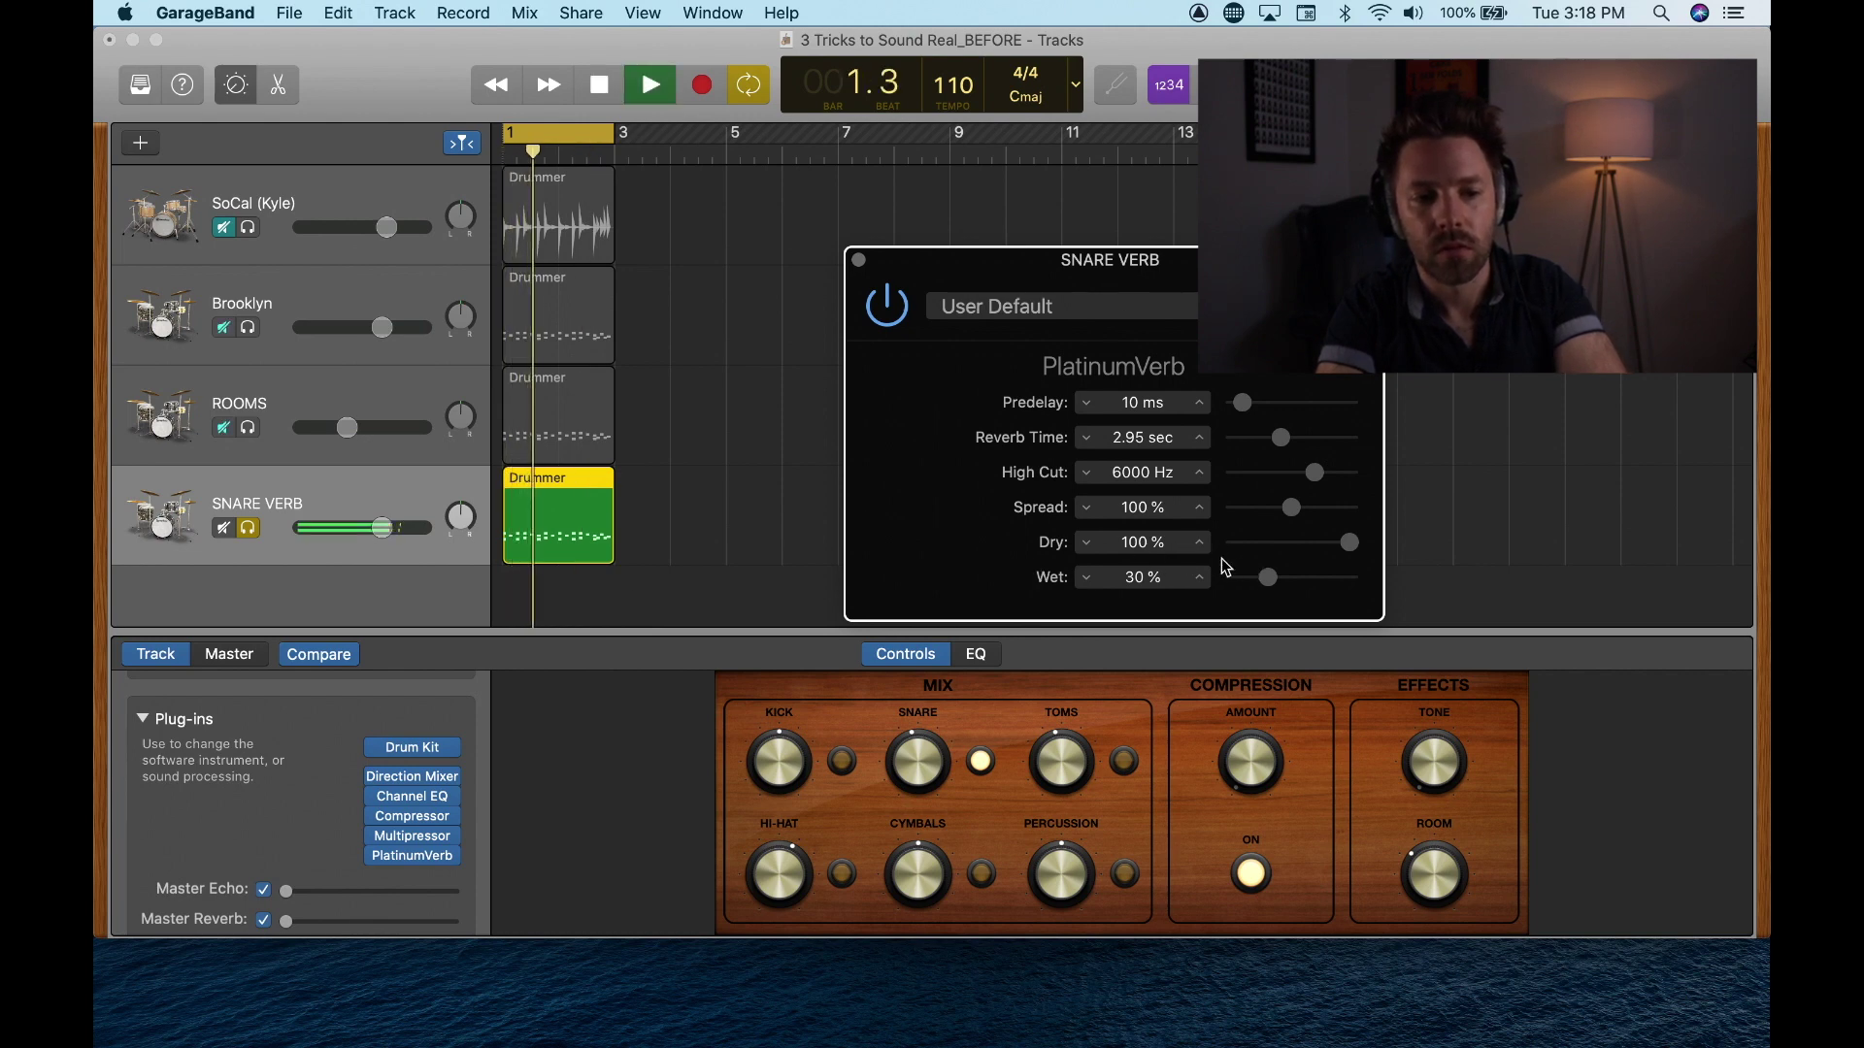
pyautogui.press('space')
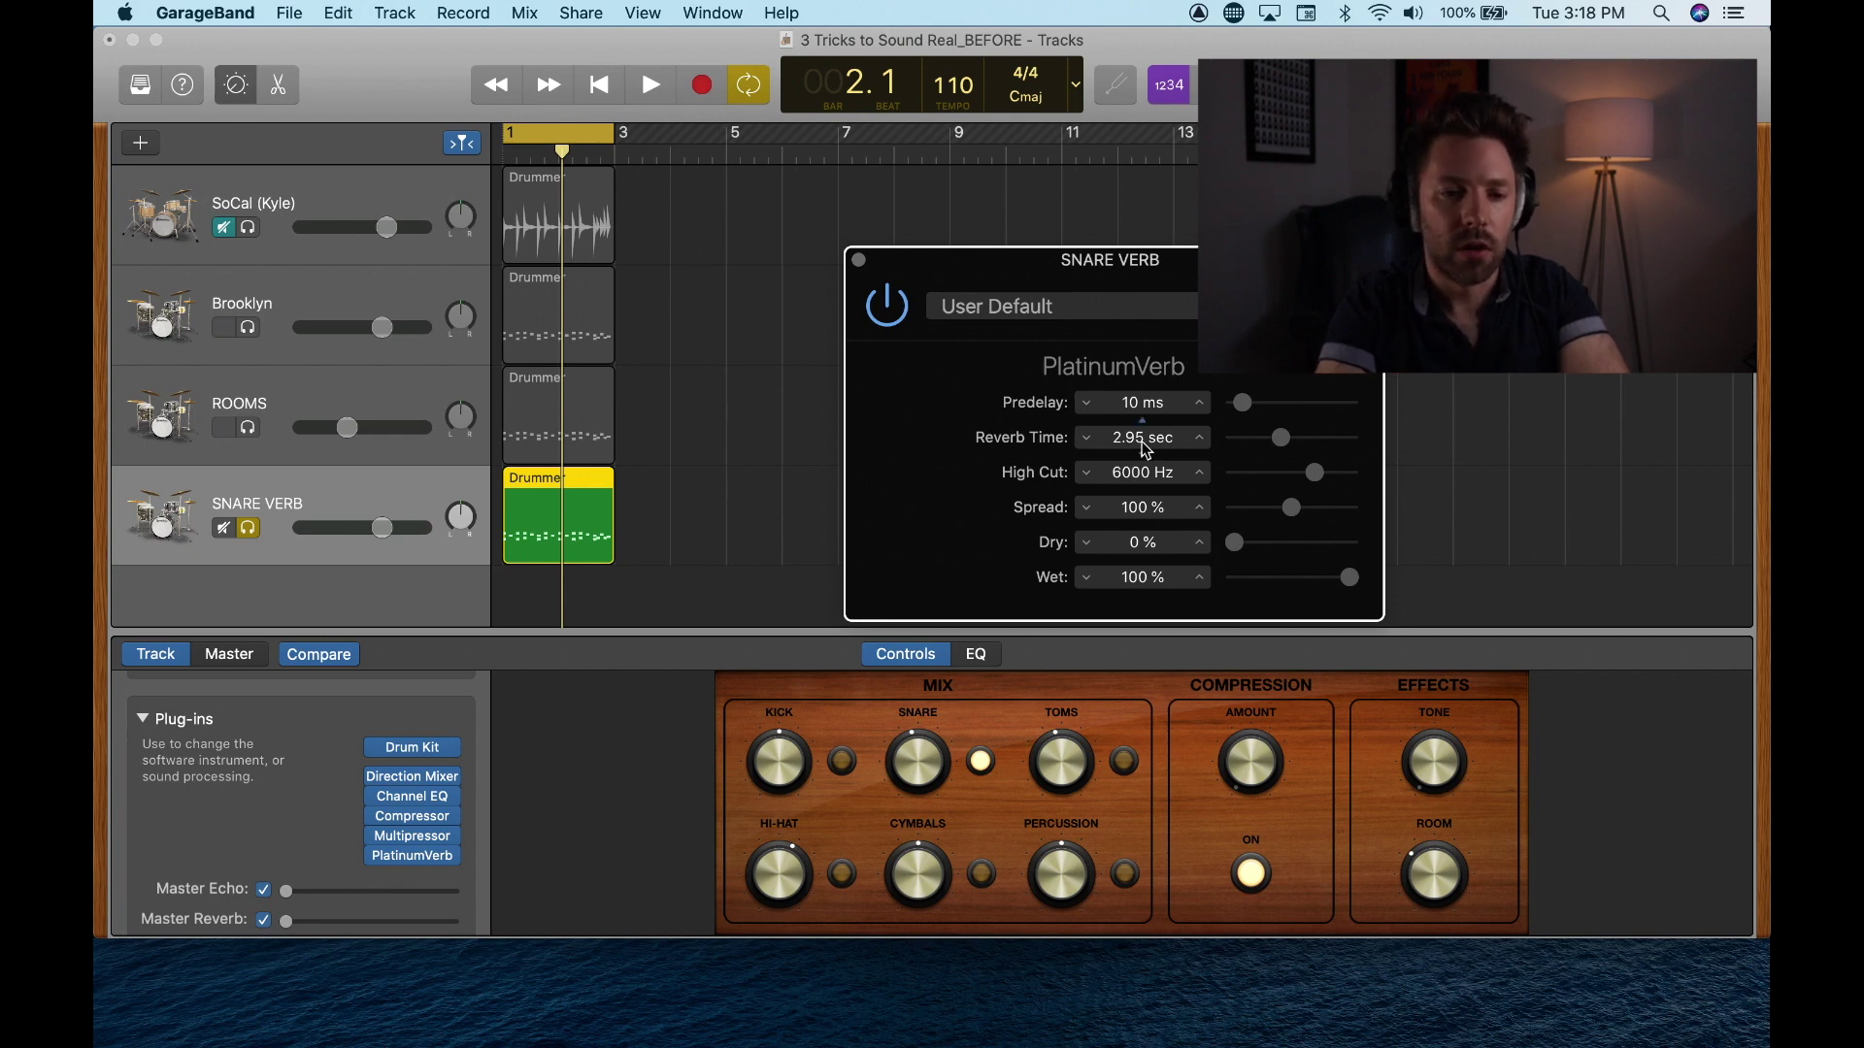
pyautogui.press('space')
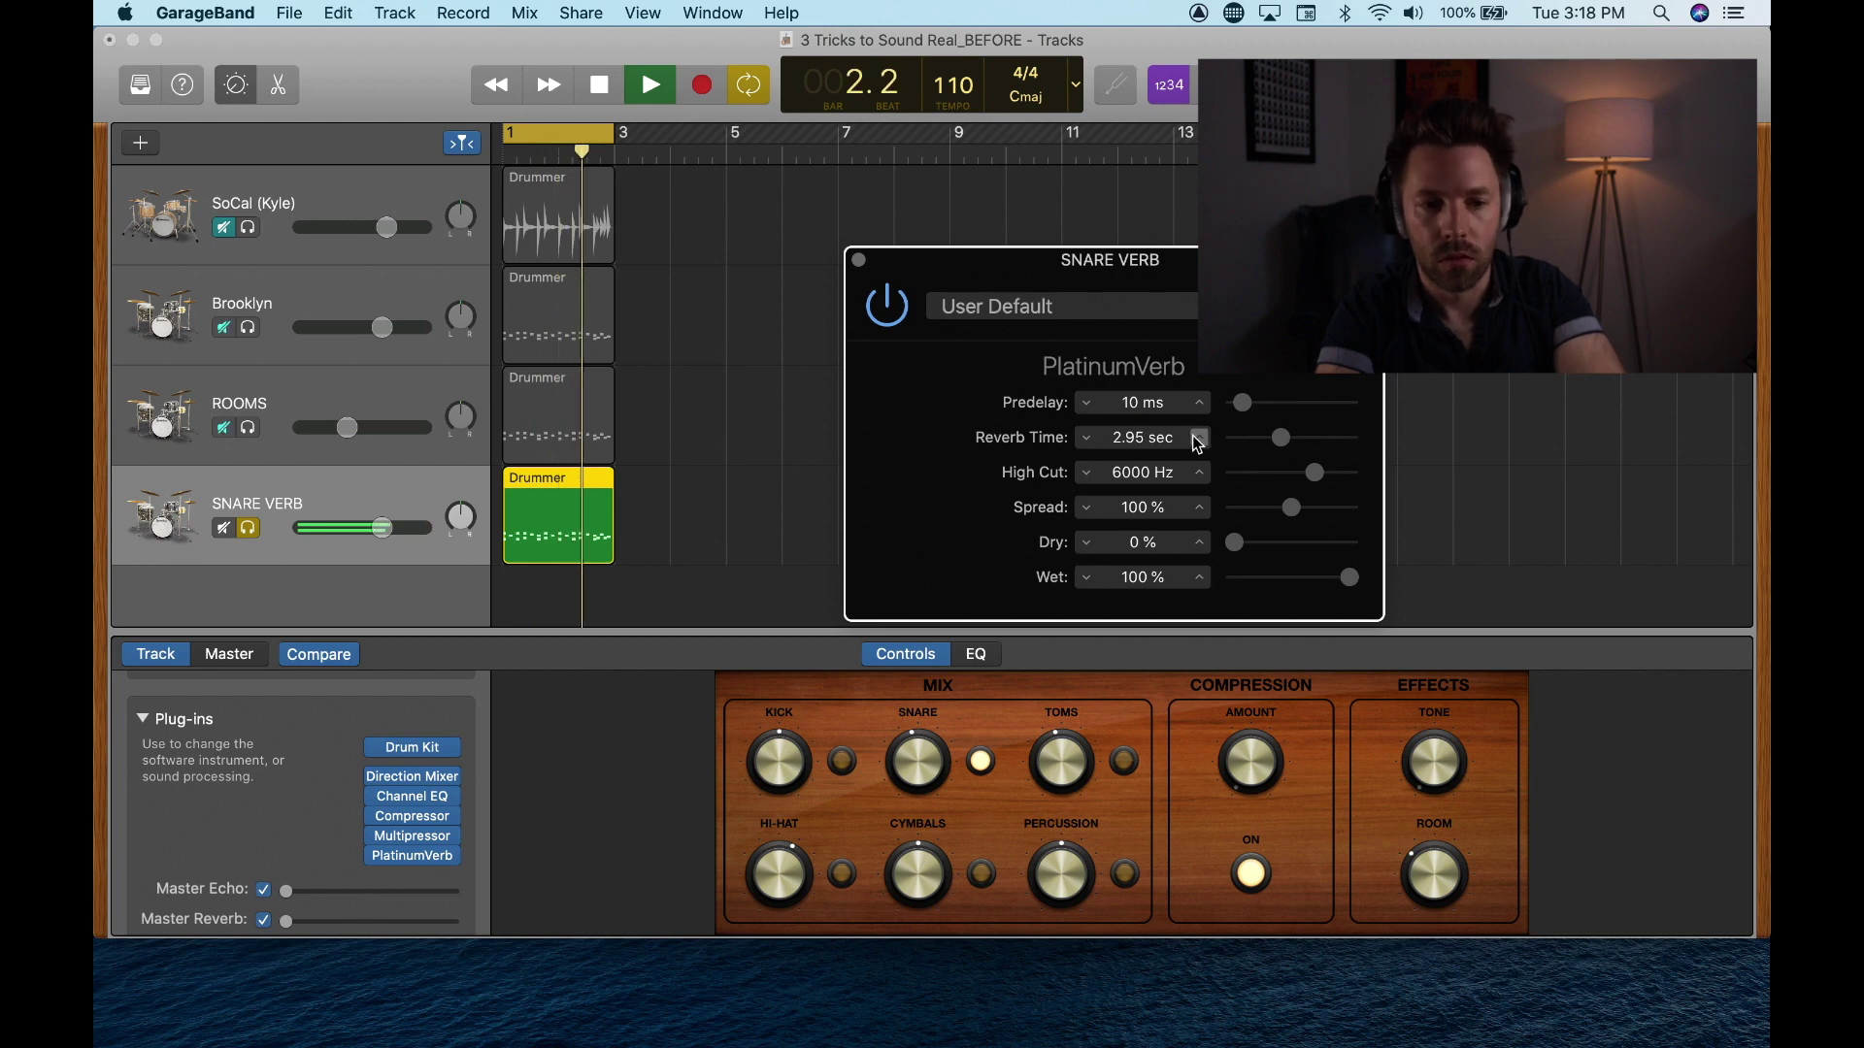
pyautogui.press('space')
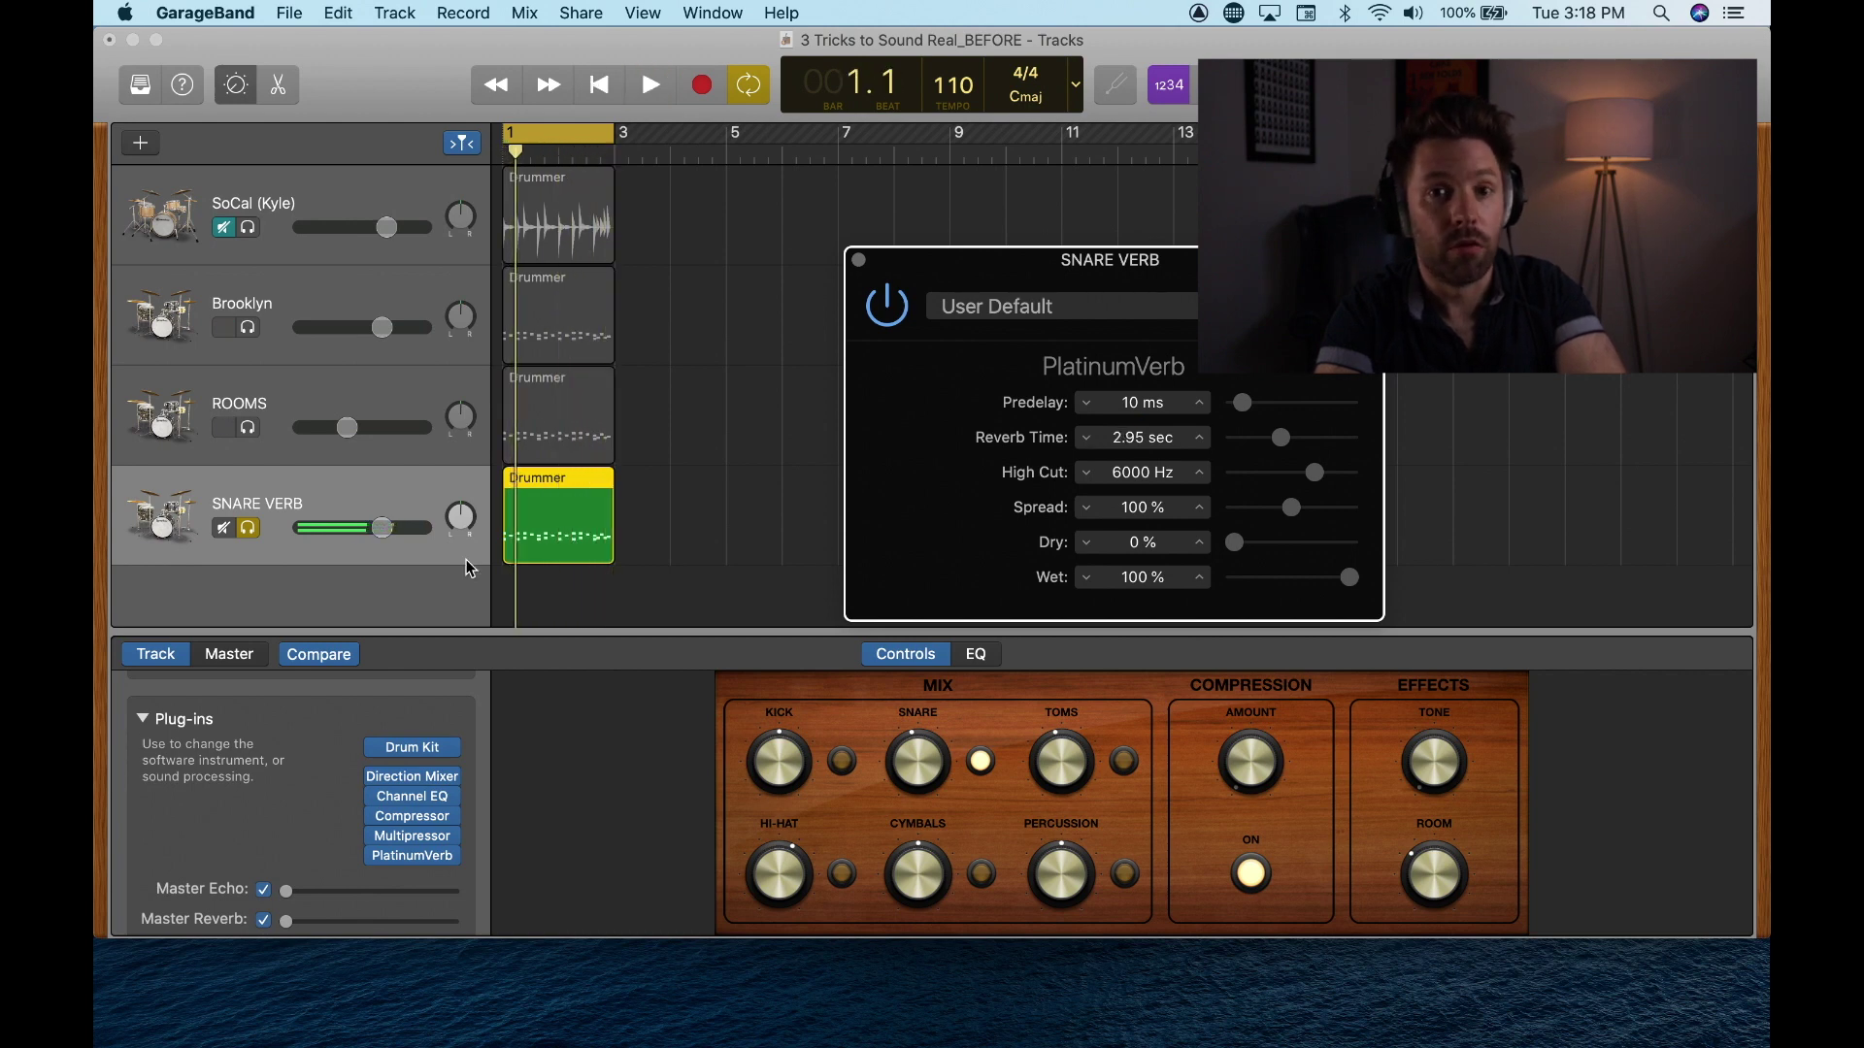
# - Unsolo SNARE VERB, pull its volume down to minimum and raise it gradually during playback of the full drum mix
pyautogui.click(251, 530)
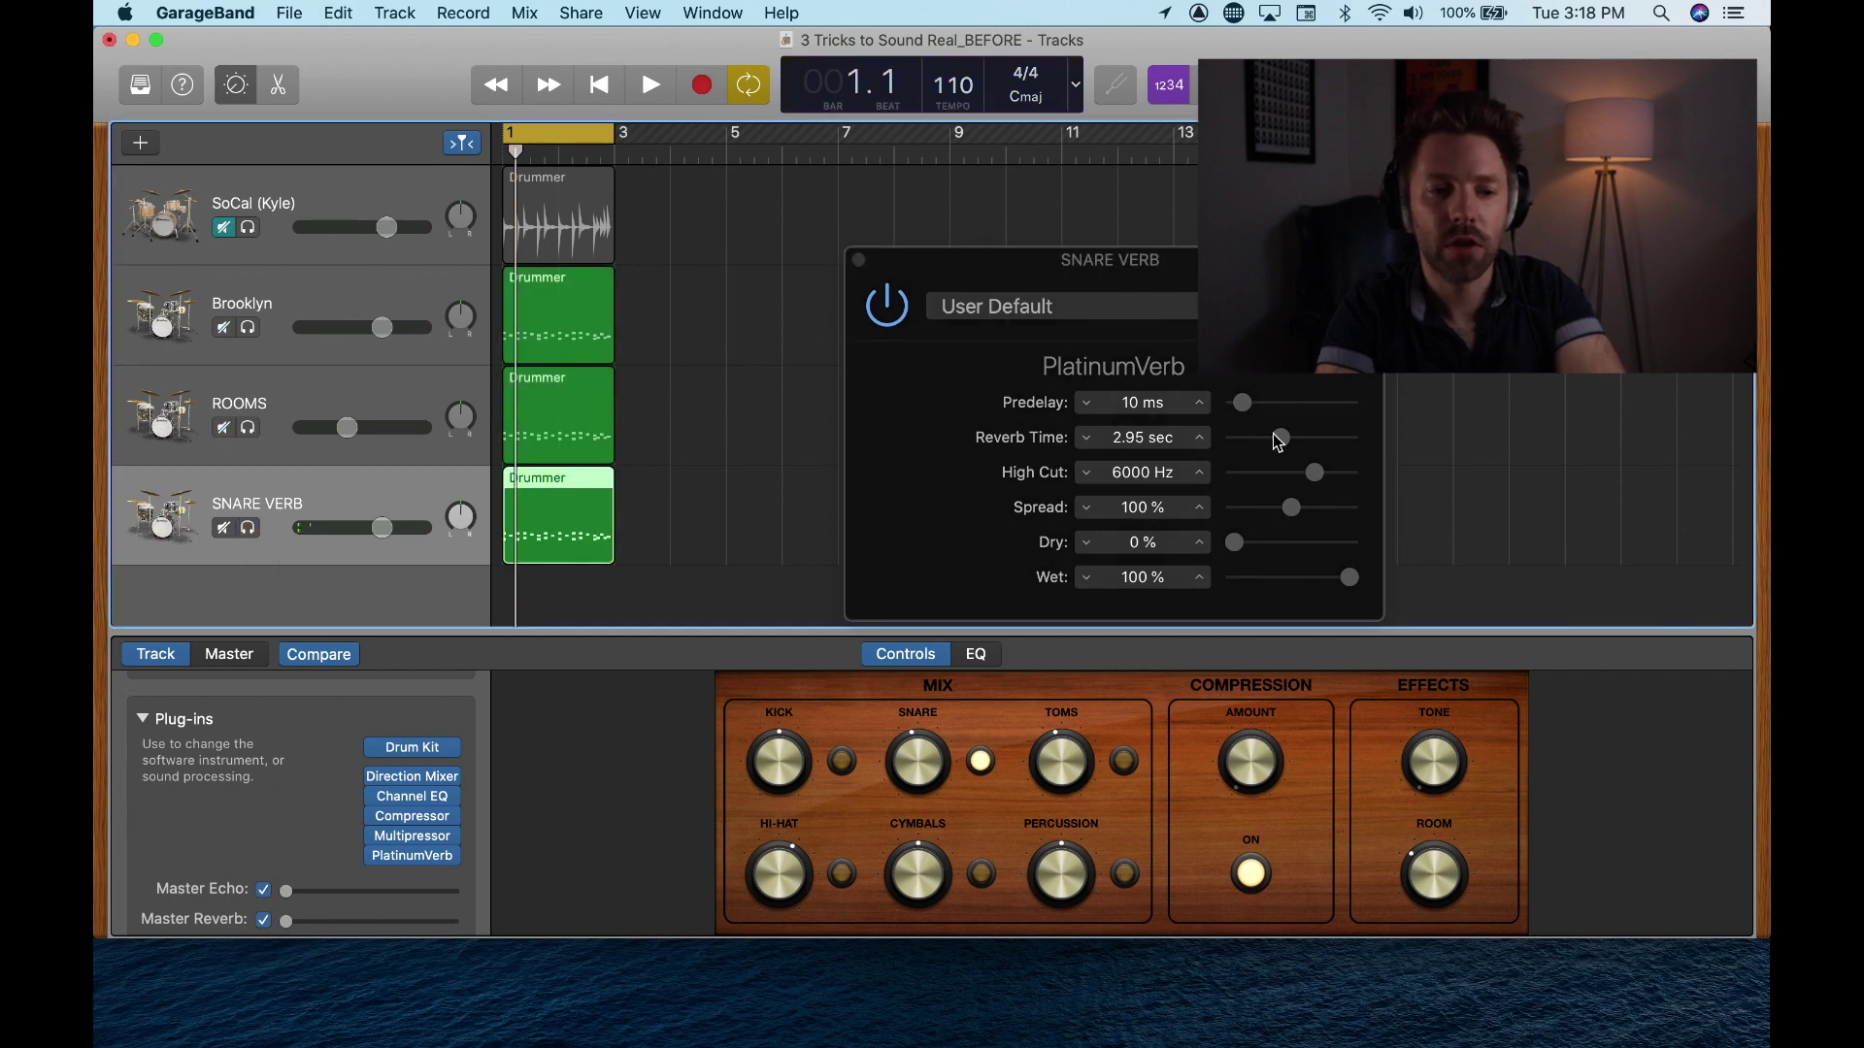
pyautogui.click(1278, 439)
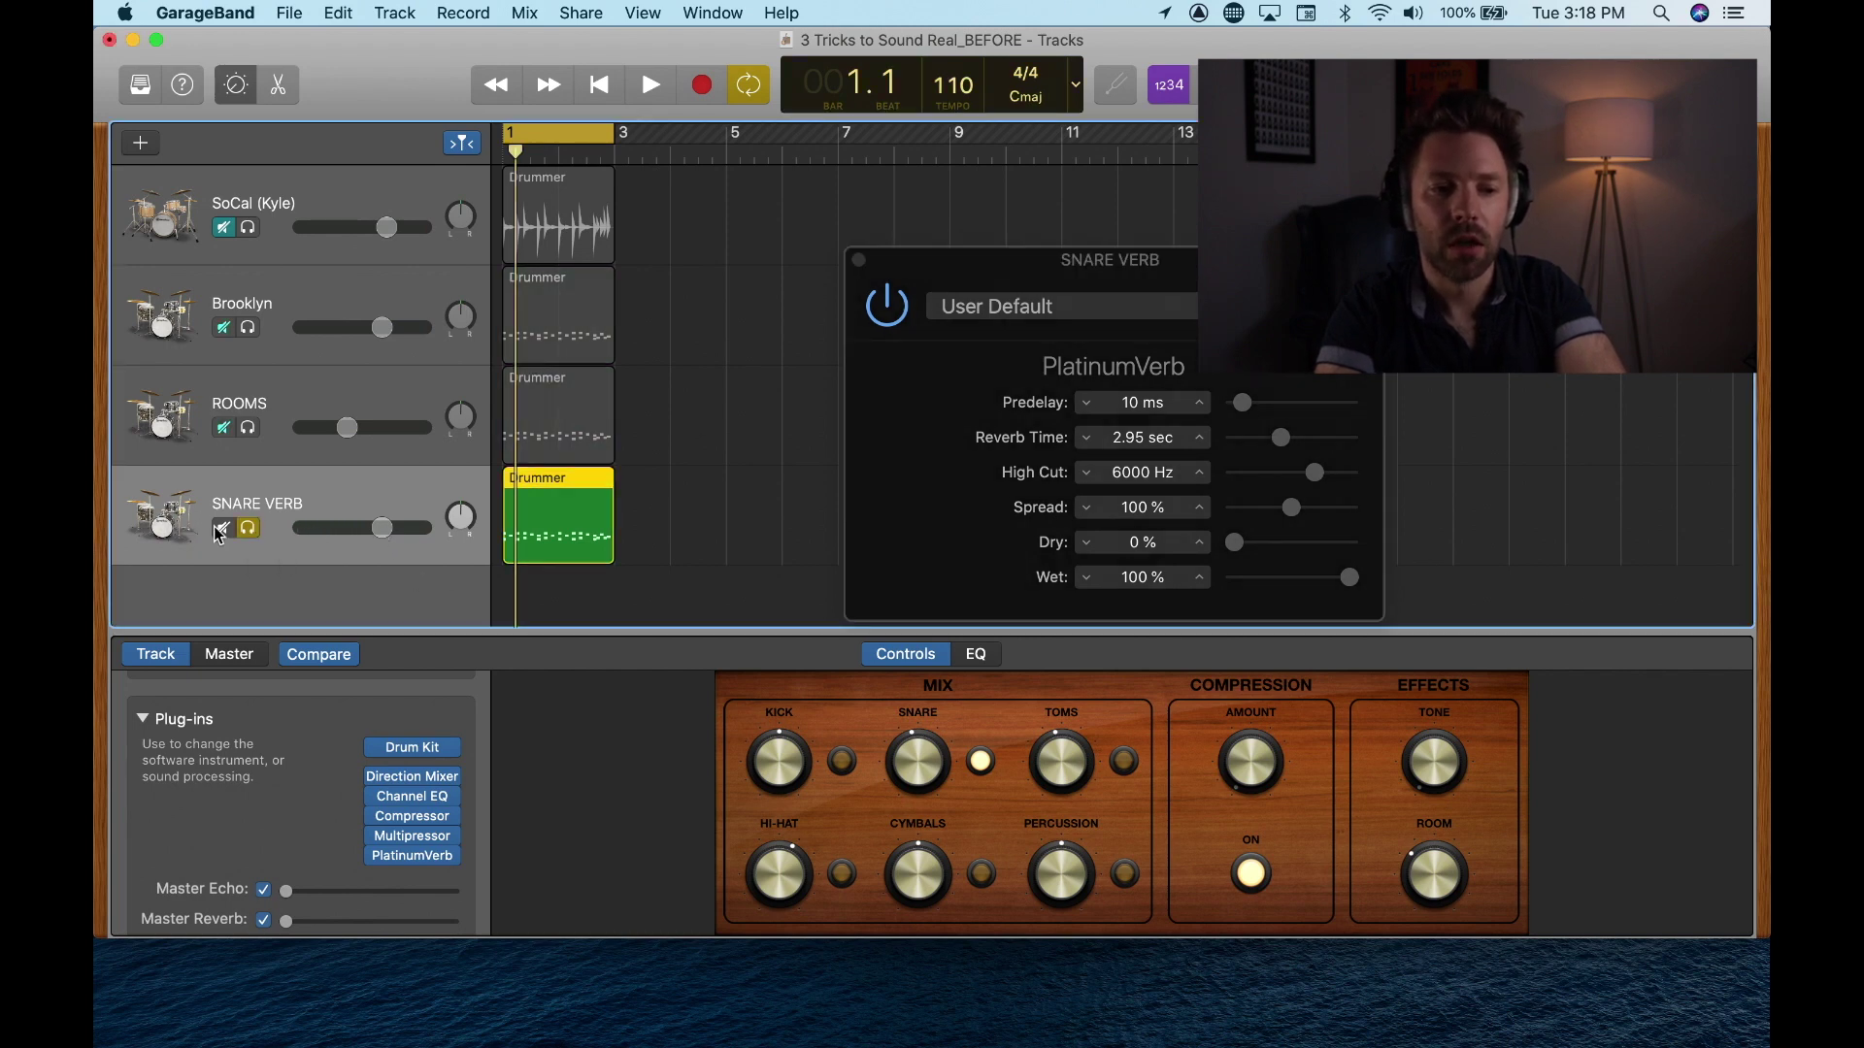
pyautogui.click(242, 531)
pyautogui.click(251, 530)
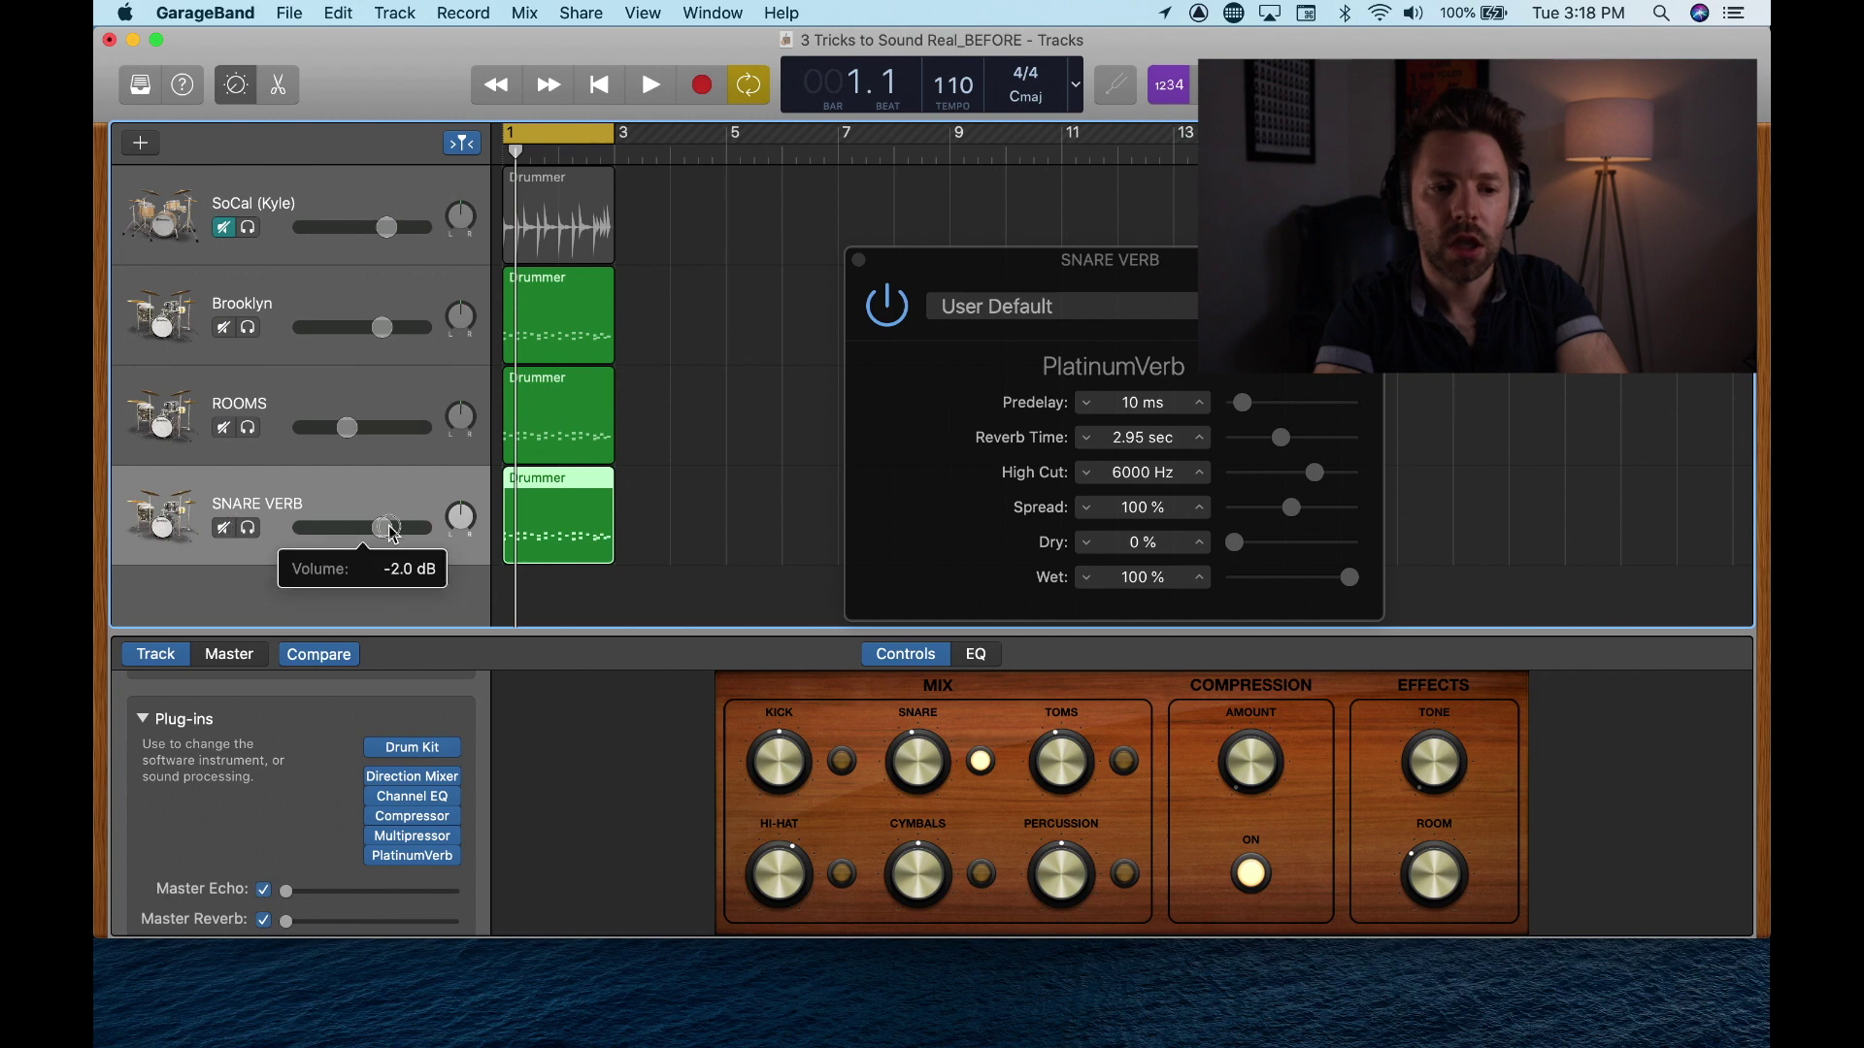
pyautogui.moveTo(314, 528); pyautogui.dragTo(300, 527)
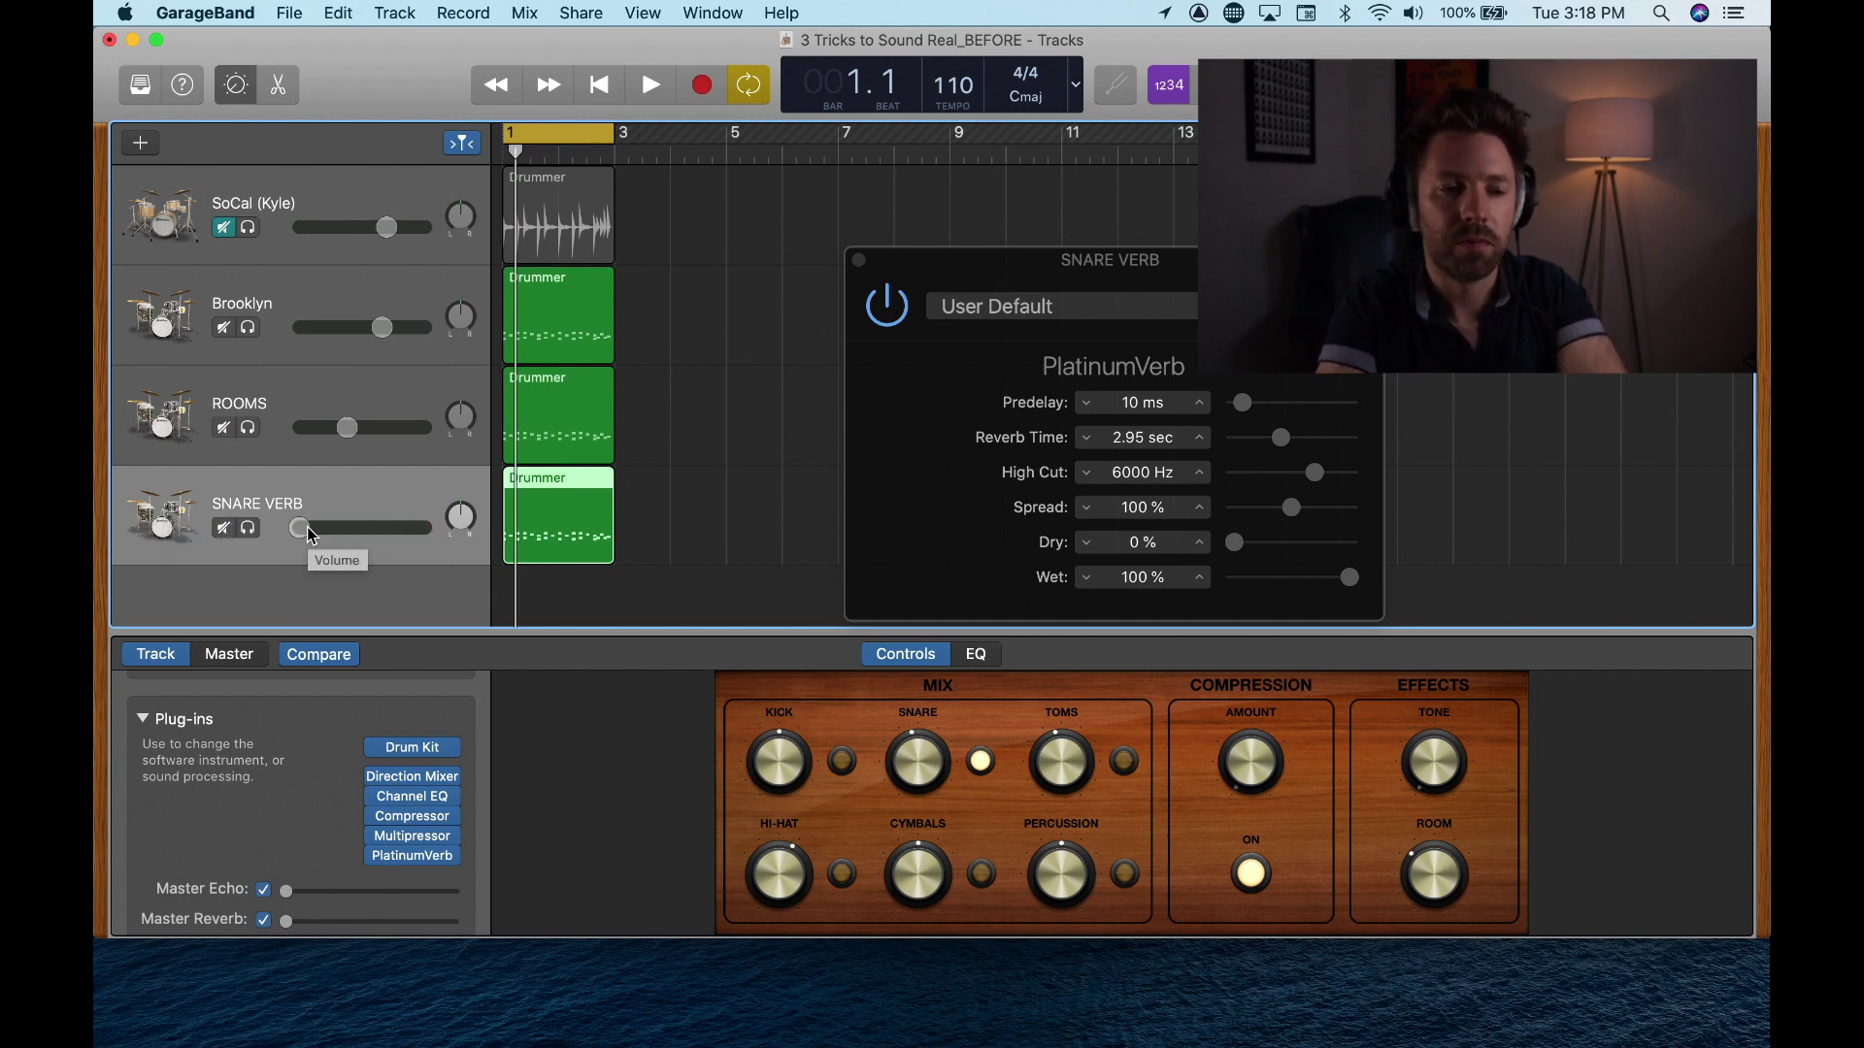
pyautogui.press('space')
pyautogui.moveTo(320, 532); pyautogui.dragTo(417, 527)
# - Set PlatinumVerb's Predelay to 5 ms, Reverb Time to 1.15 sec and High Cut to 5500 Hz
pyautogui.moveTo(1284, 439); pyautogui.dragTo(1311, 471)
pyautogui.press('space')
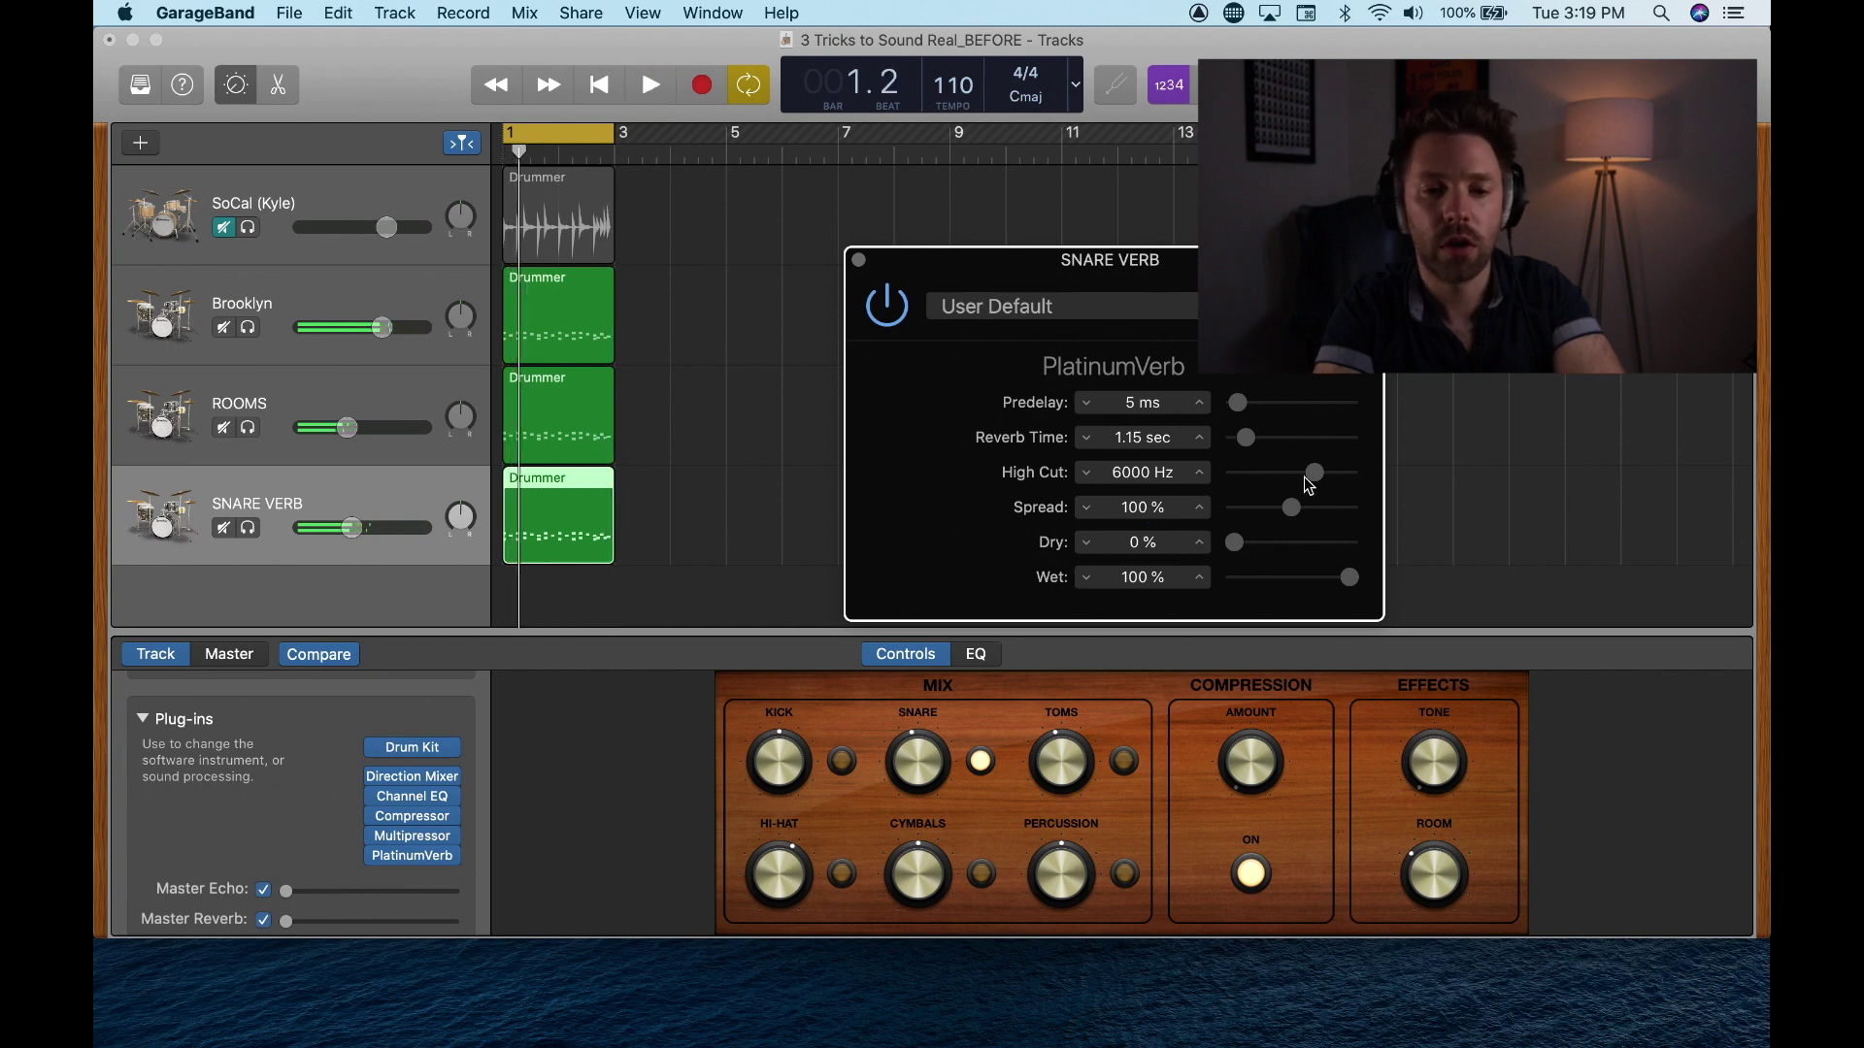
pyautogui.moveTo(1315, 474); pyautogui.dragTo(1315, 475)
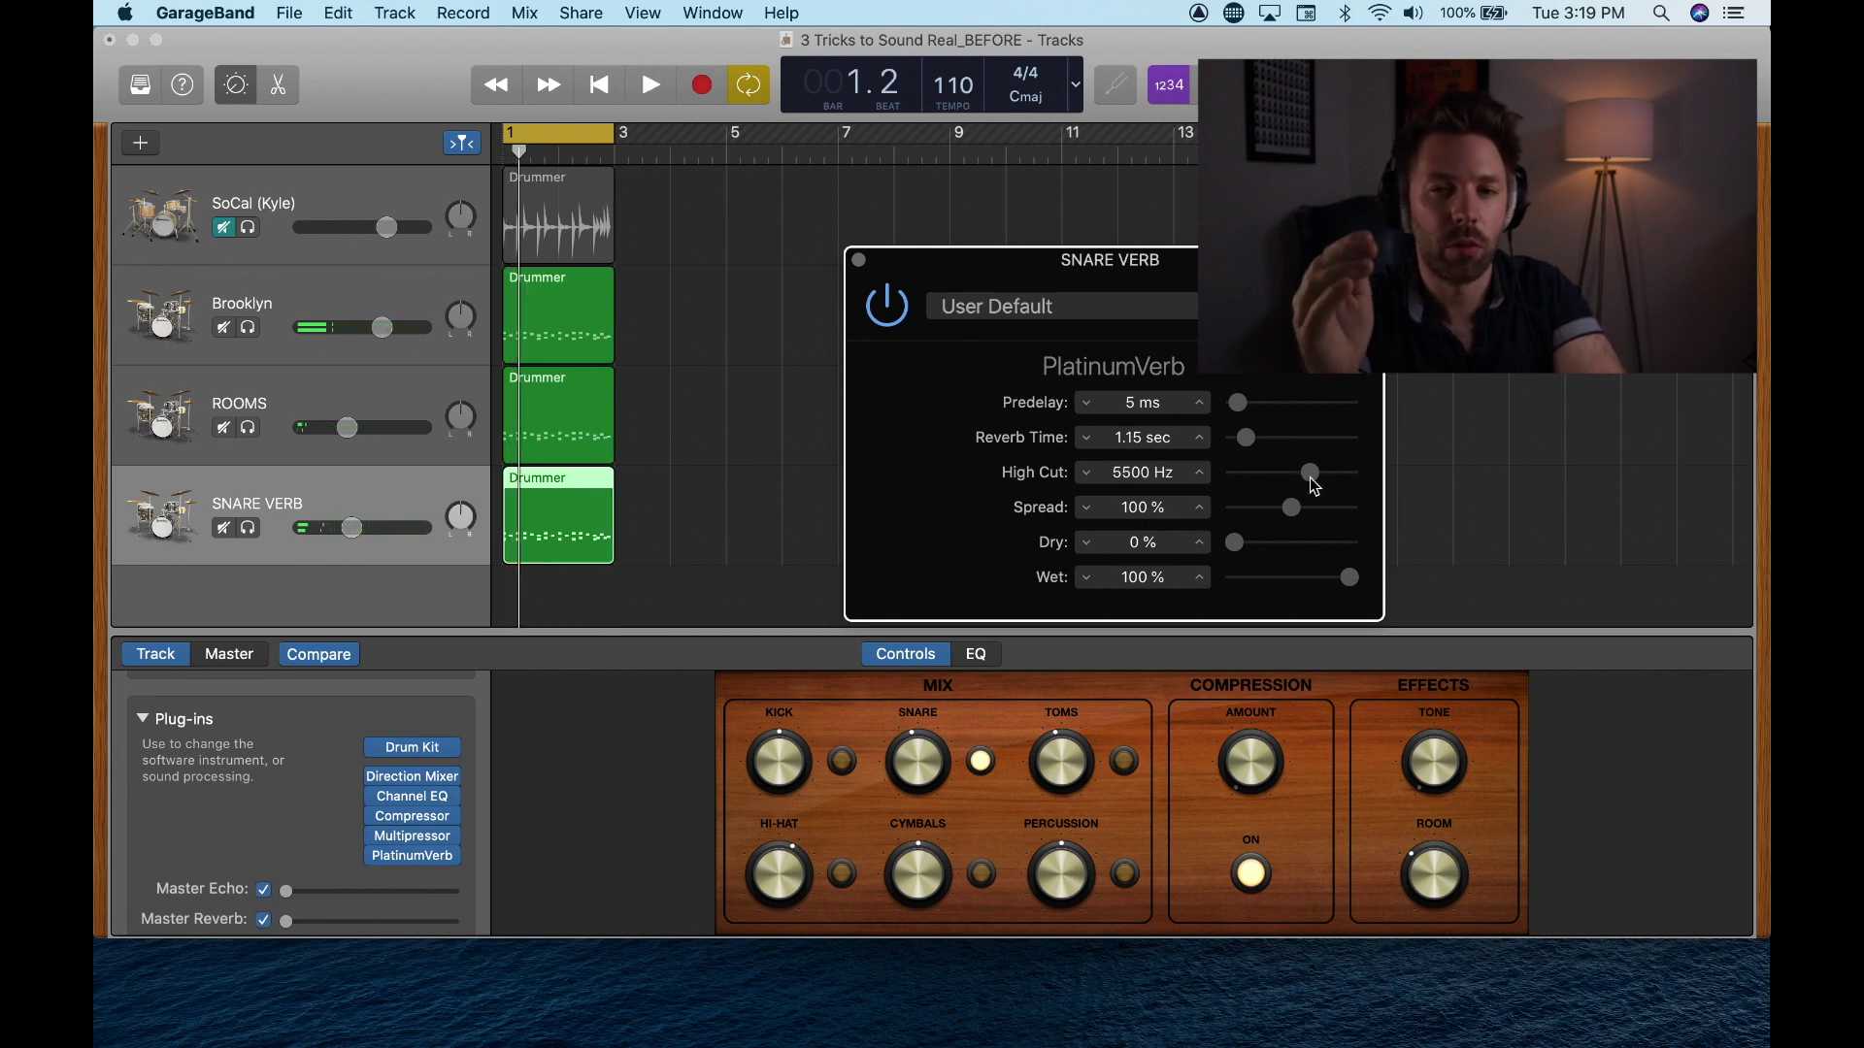
# - Close the PlatinumVerb window and set the SNARE VERB volume to about -16.4 dB during playback
pyautogui.press('space')
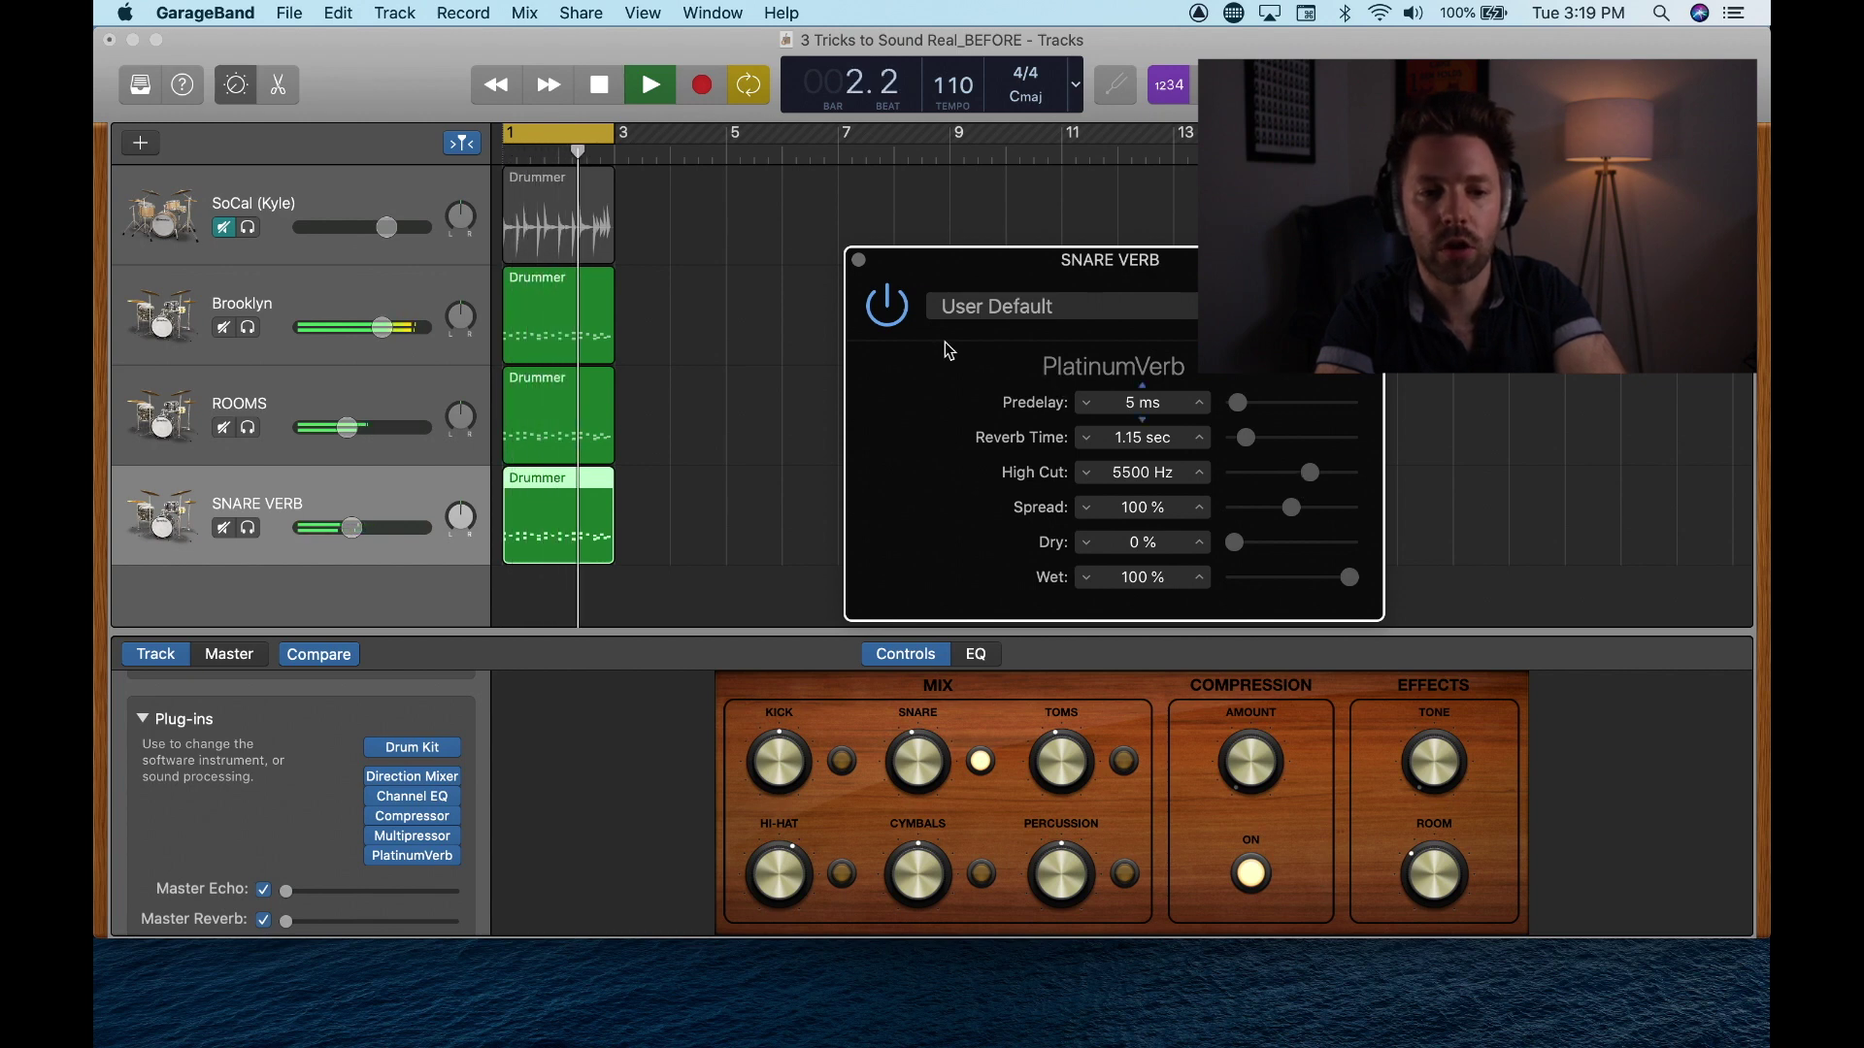
pyautogui.click(859, 260)
pyautogui.moveTo(351, 528)
pyautogui.mouseDown()
pyautogui.moveTo(278, 544)
pyautogui.moveTo(364, 530)
pyautogui.mouseUp()
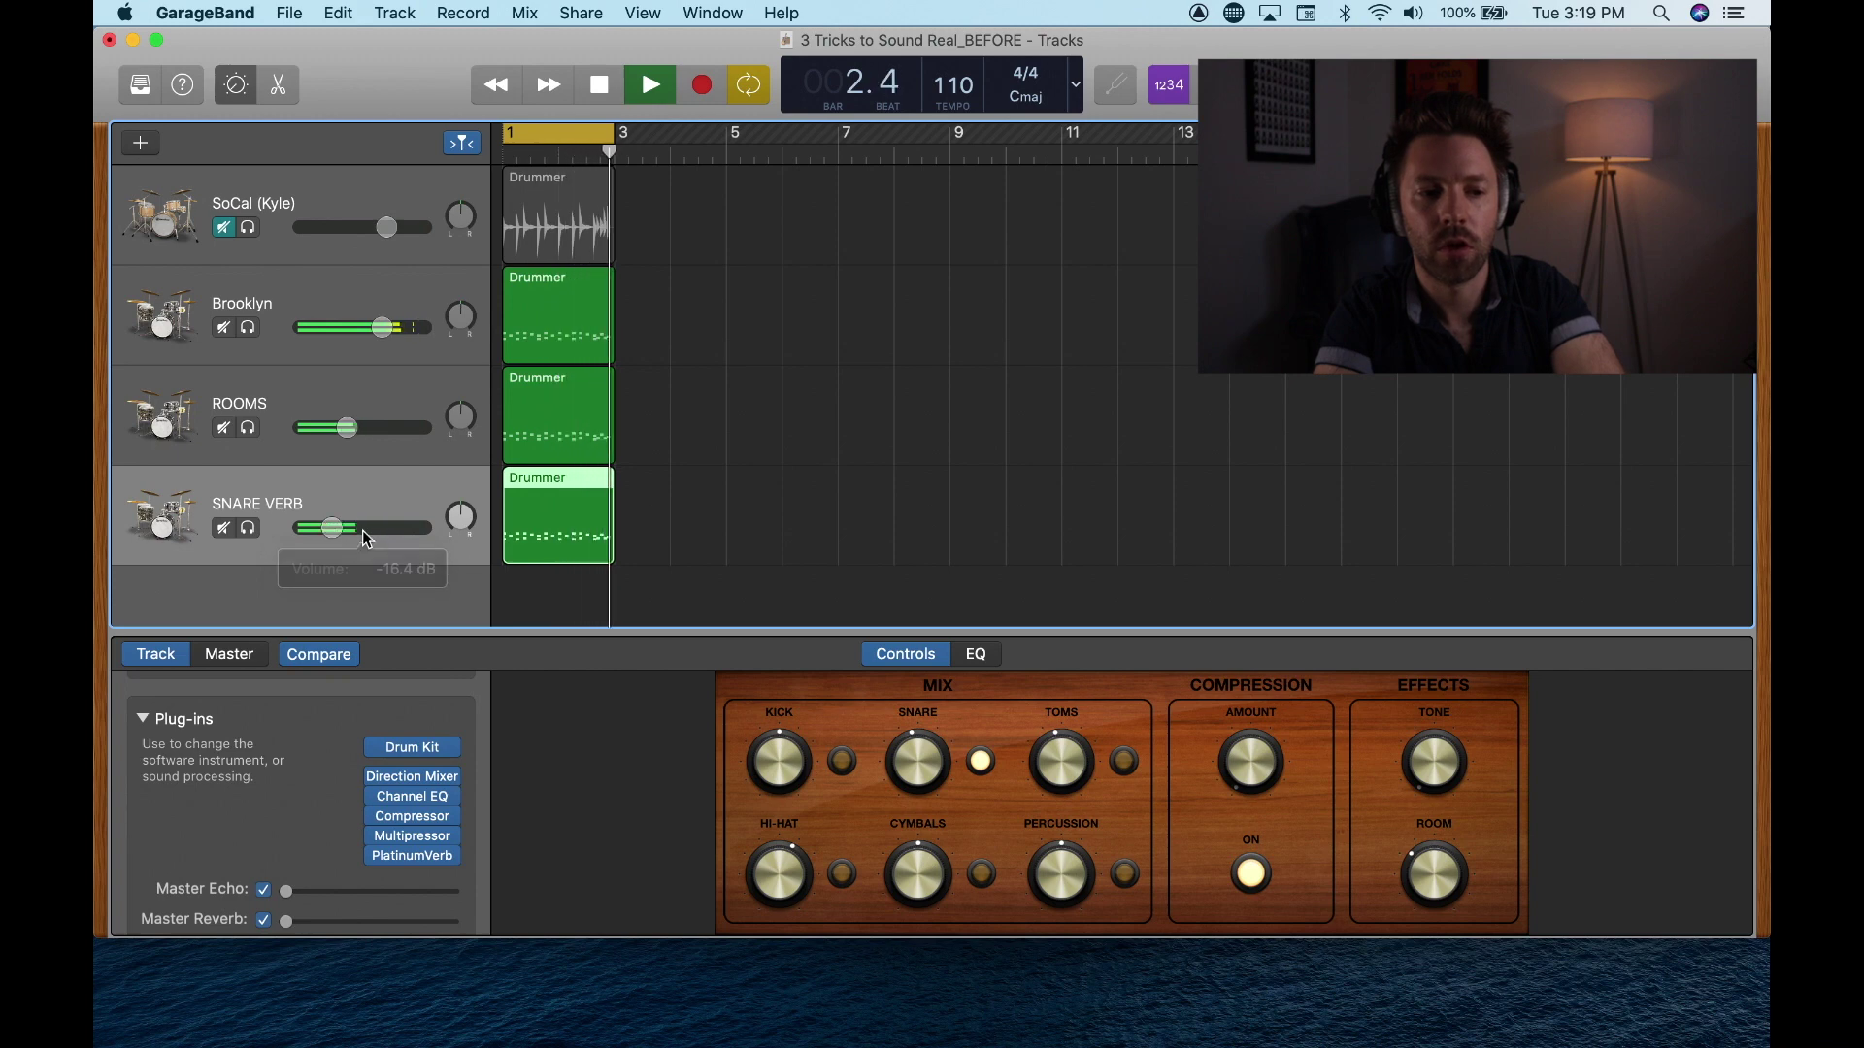
# - Mute and unmute SNARE VERB during playback to compare the drums with and without the snare reverb
pyautogui.click(222, 530)
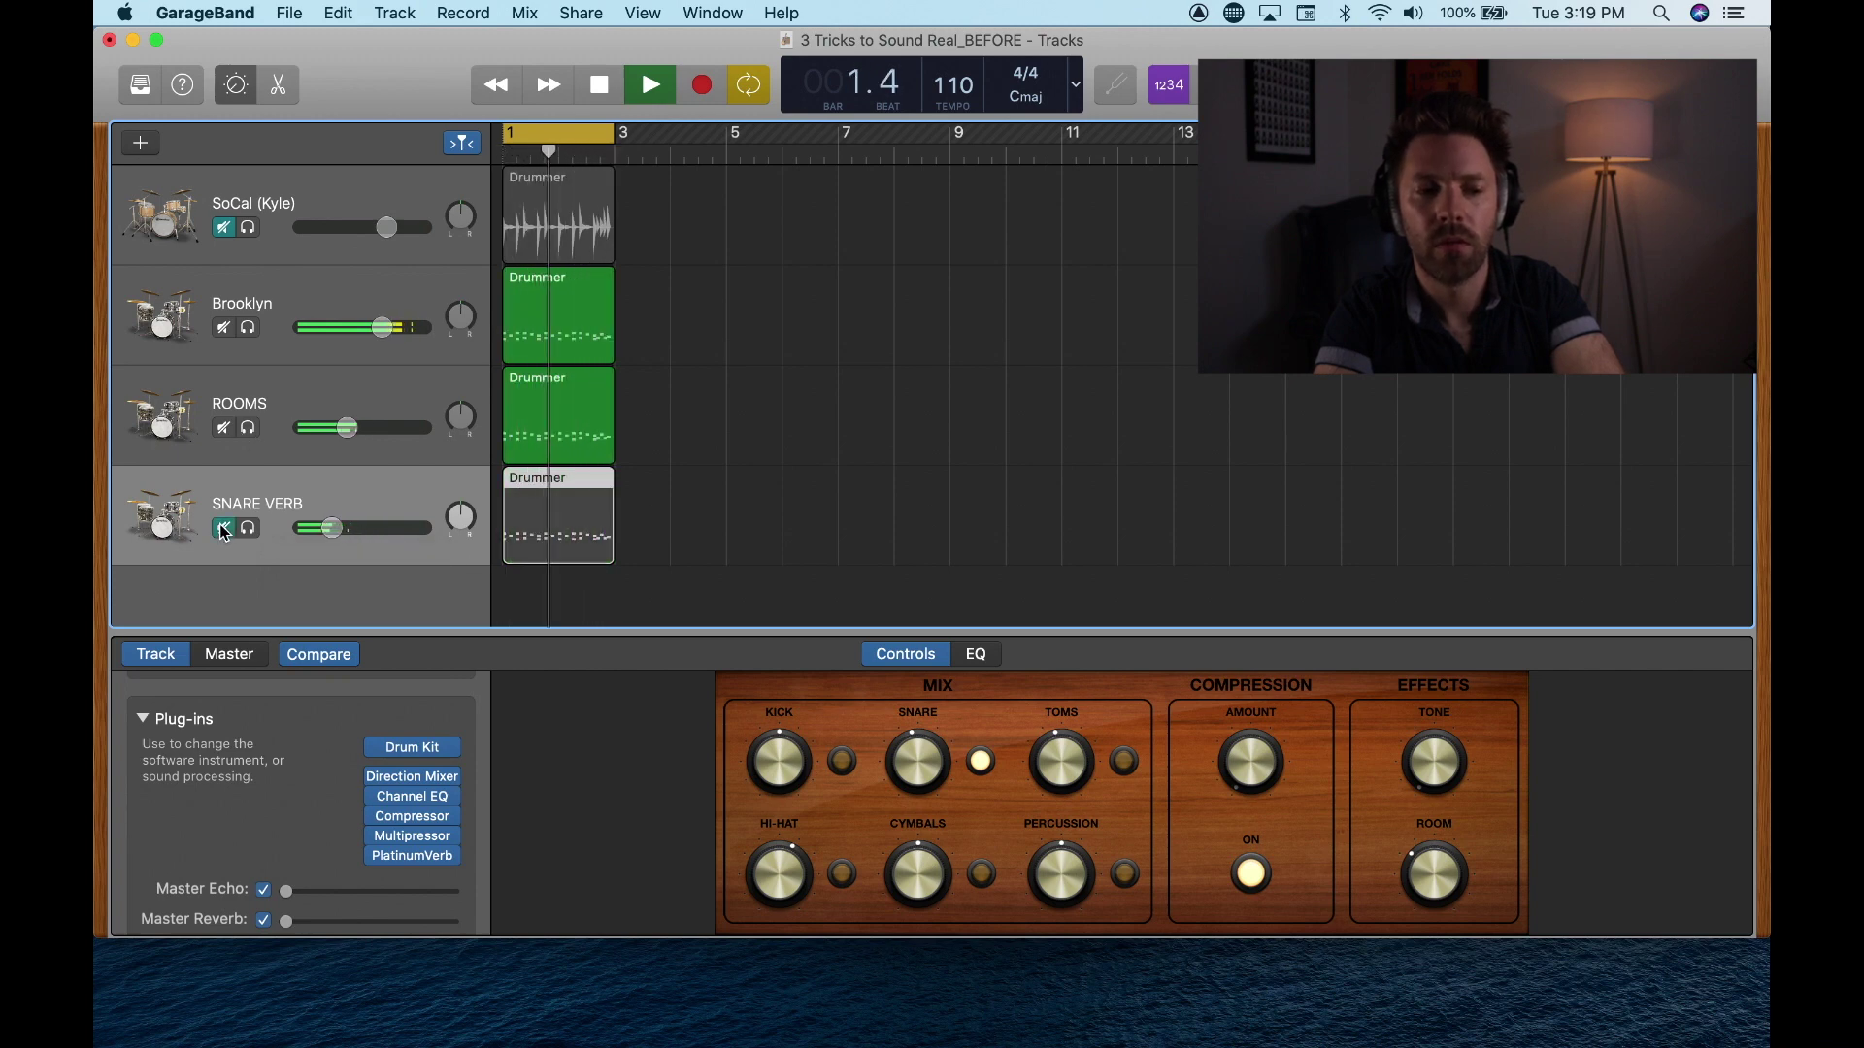
pyautogui.click(222, 530)
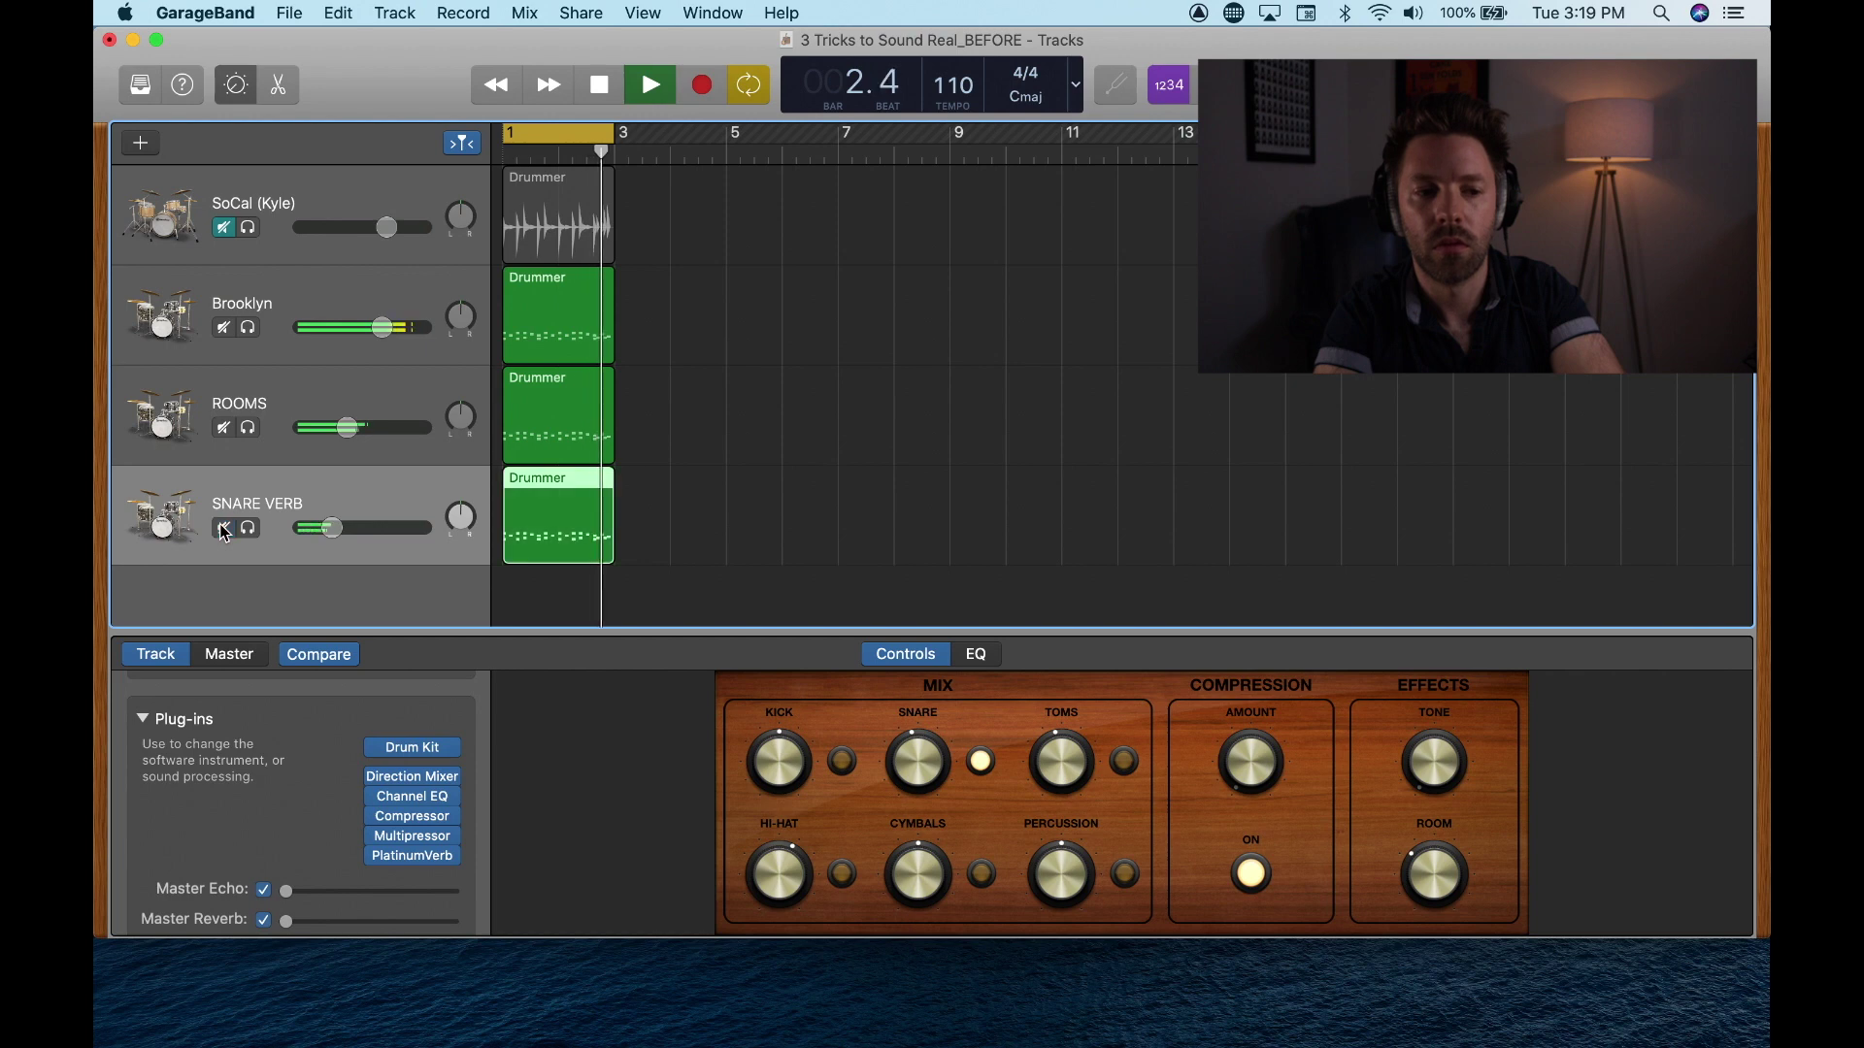
pyautogui.press('space')
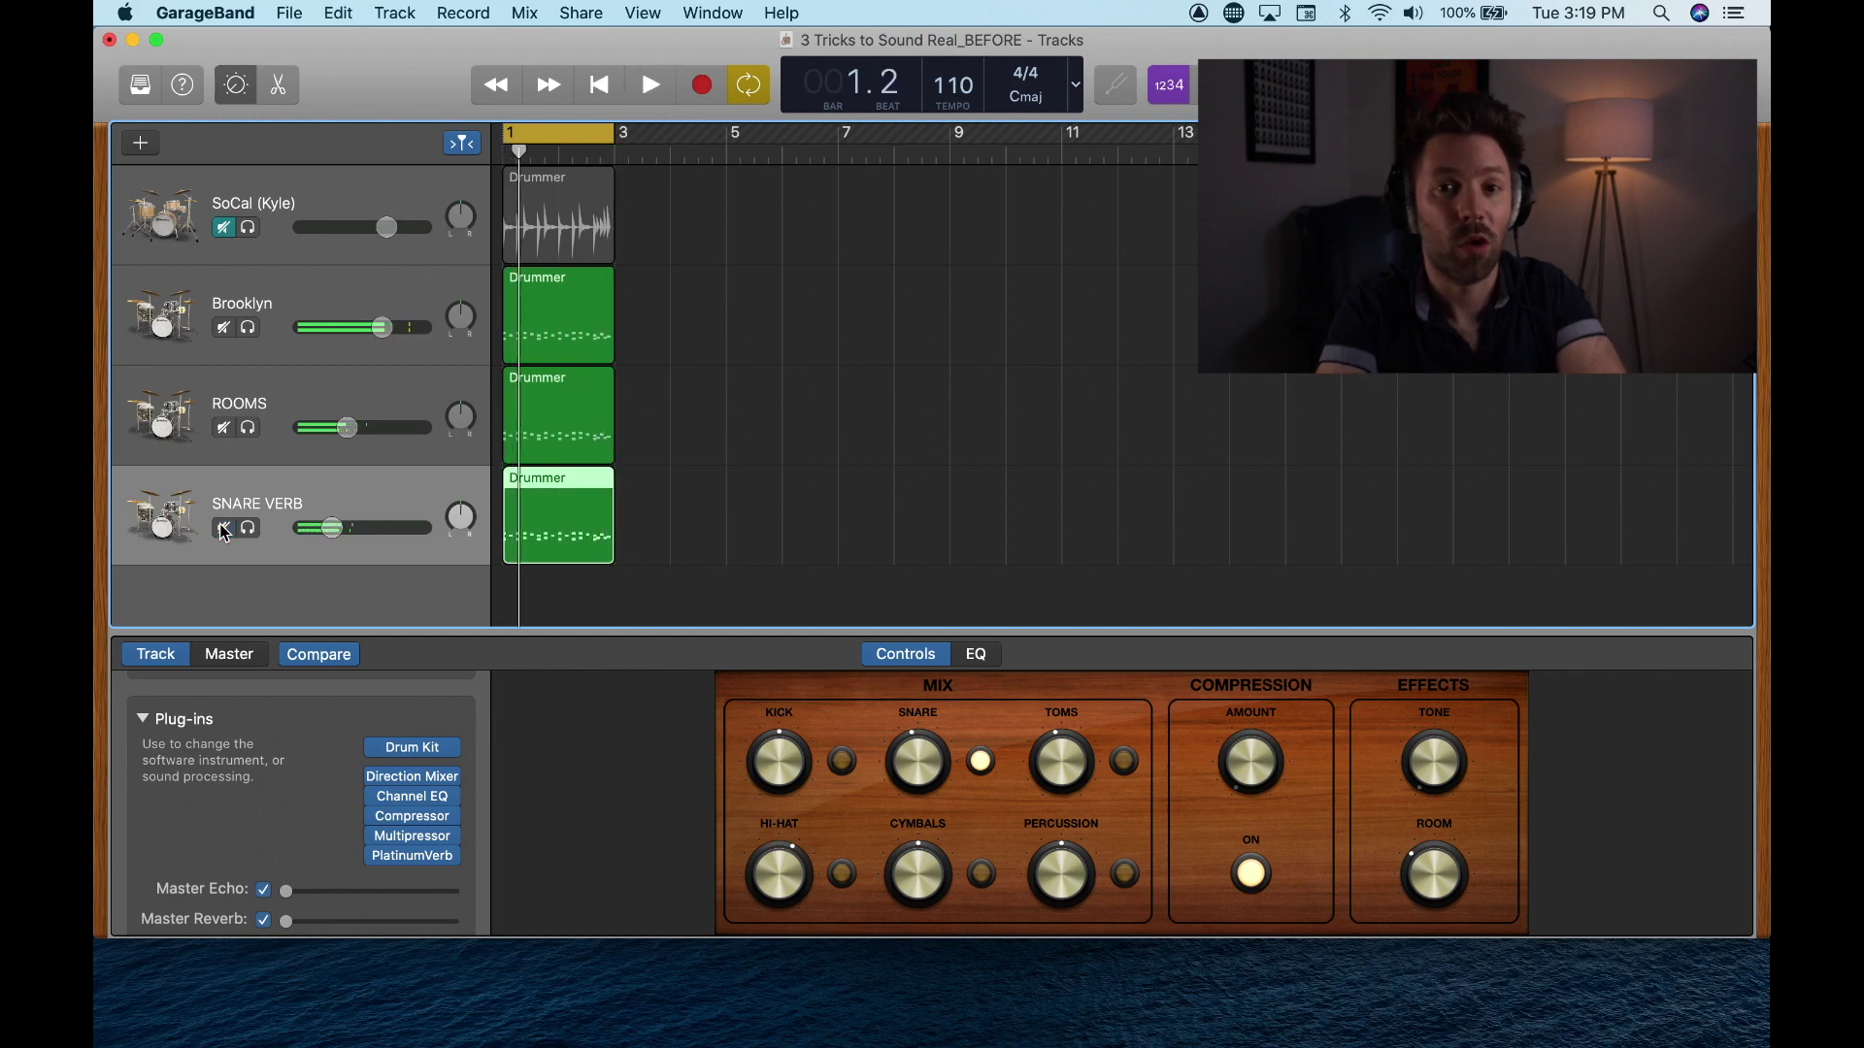
# - Play Brooklyn soloed, and unsolo it to compare against the full mix with ROOMS and SNARE VERB
pyautogui.click(249, 329)
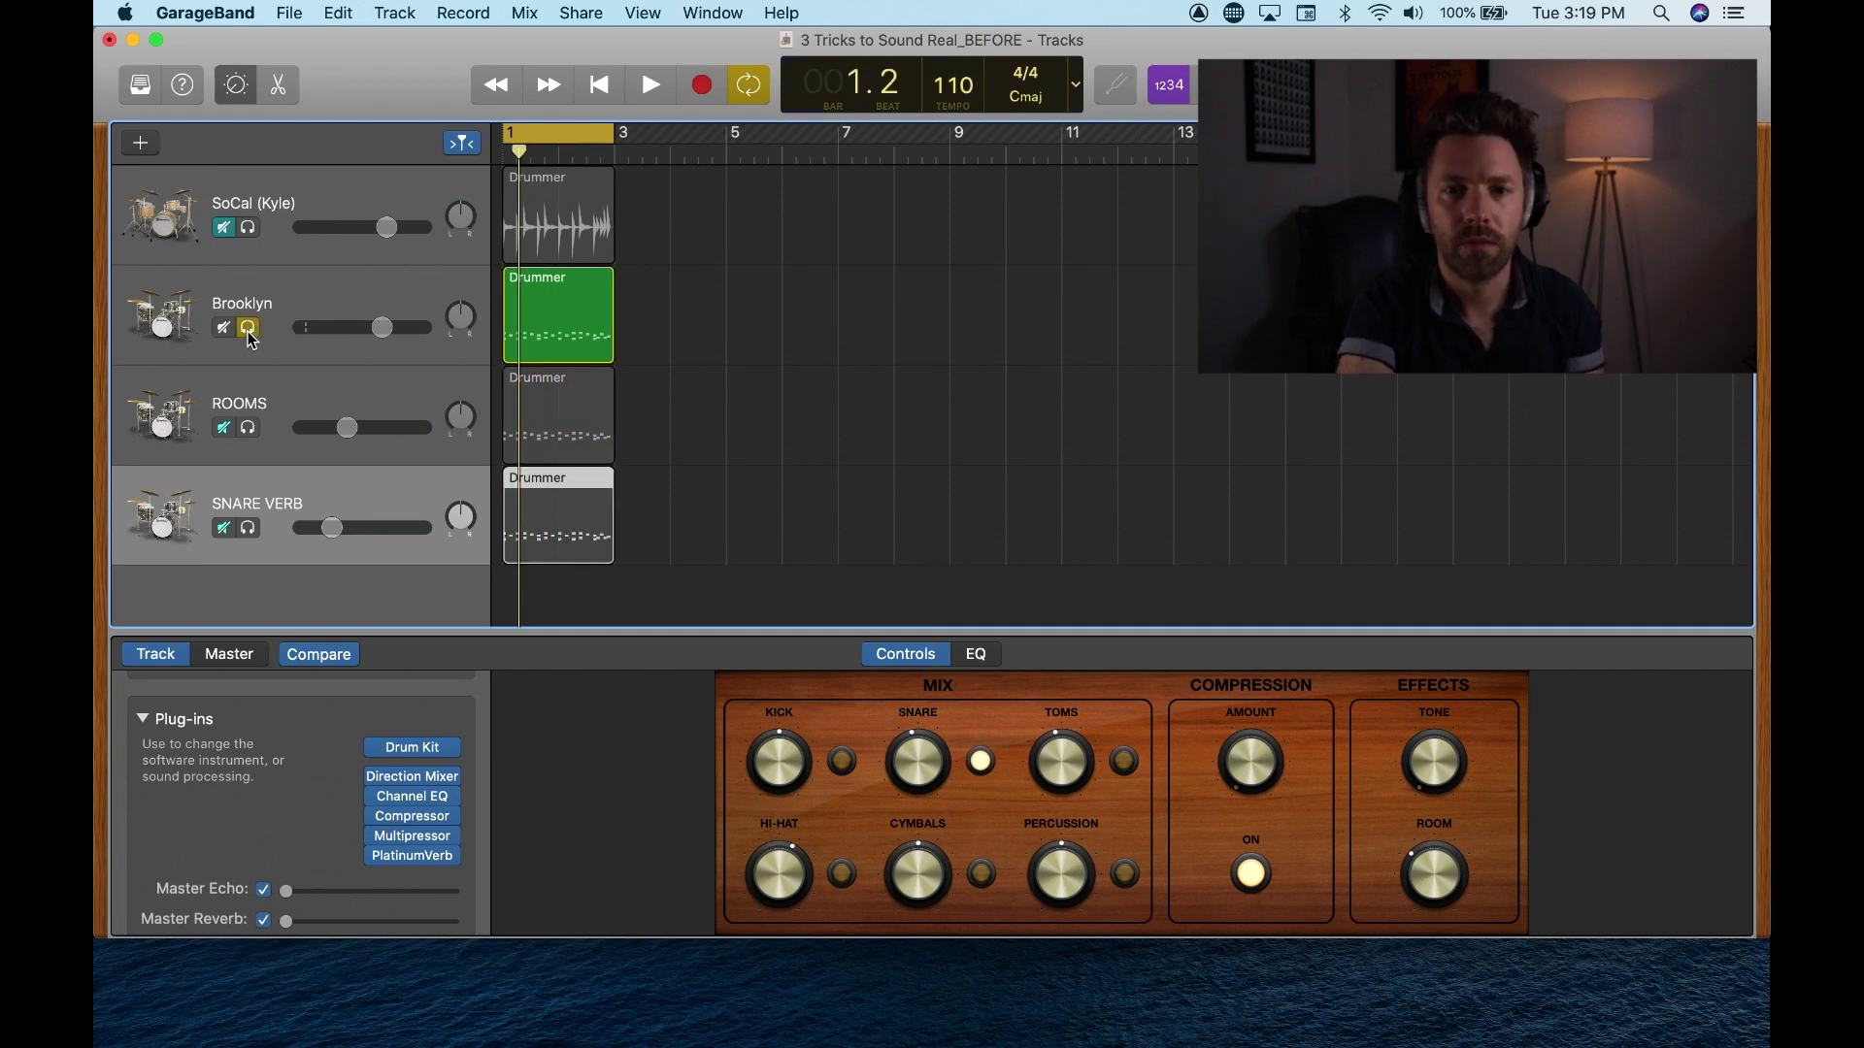
pyautogui.press('space')
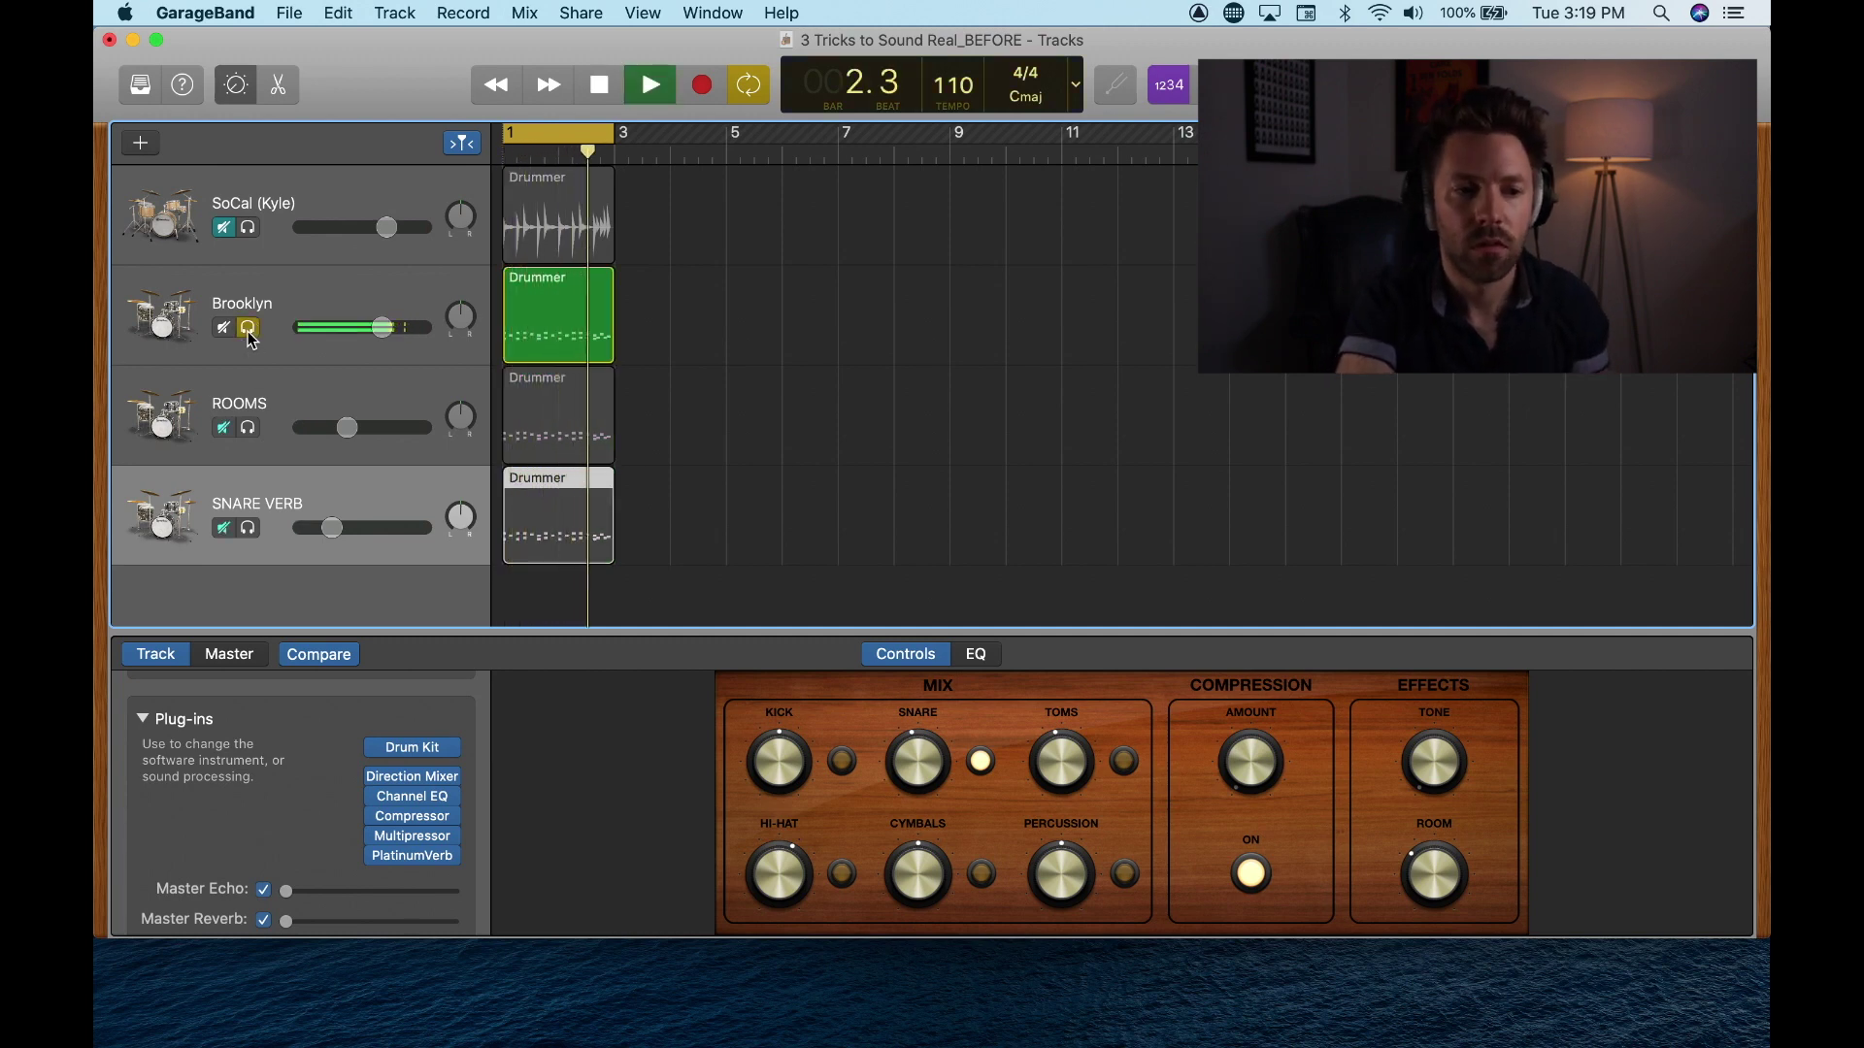
pyautogui.press('space')
pyautogui.click(249, 329)
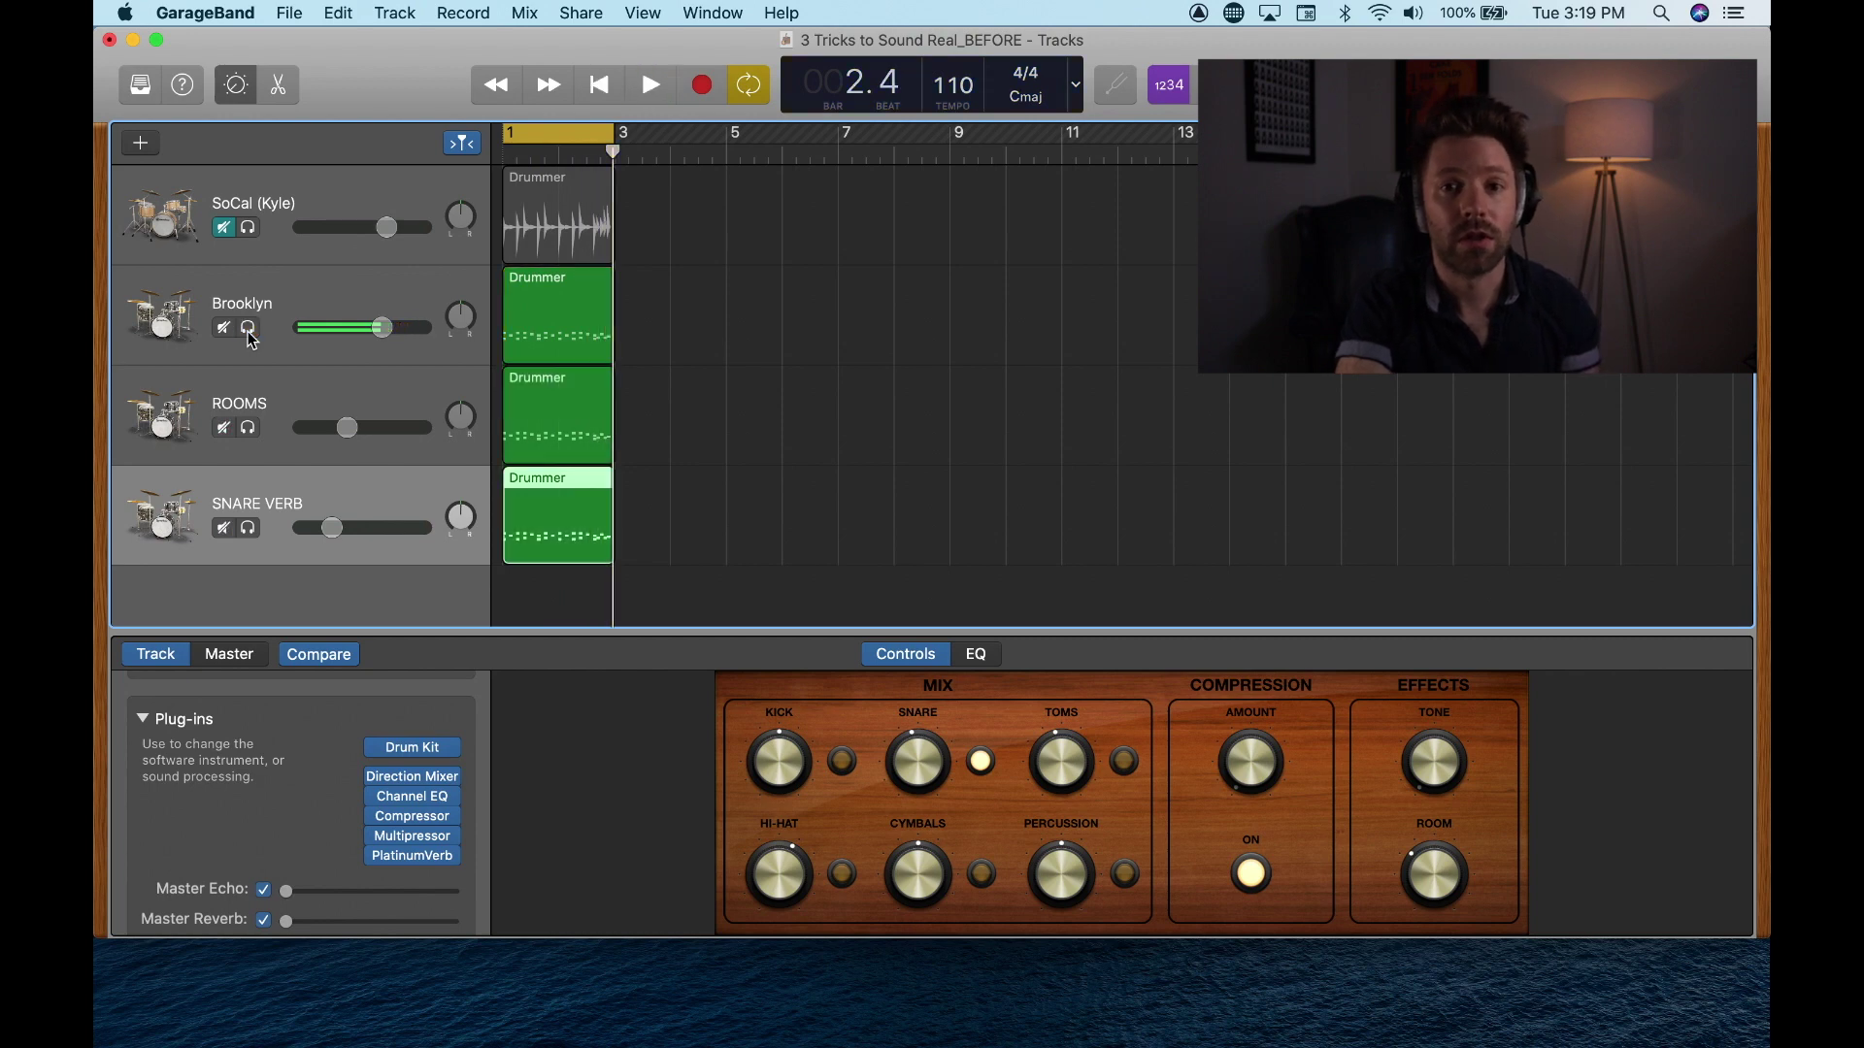
pyautogui.press('space')
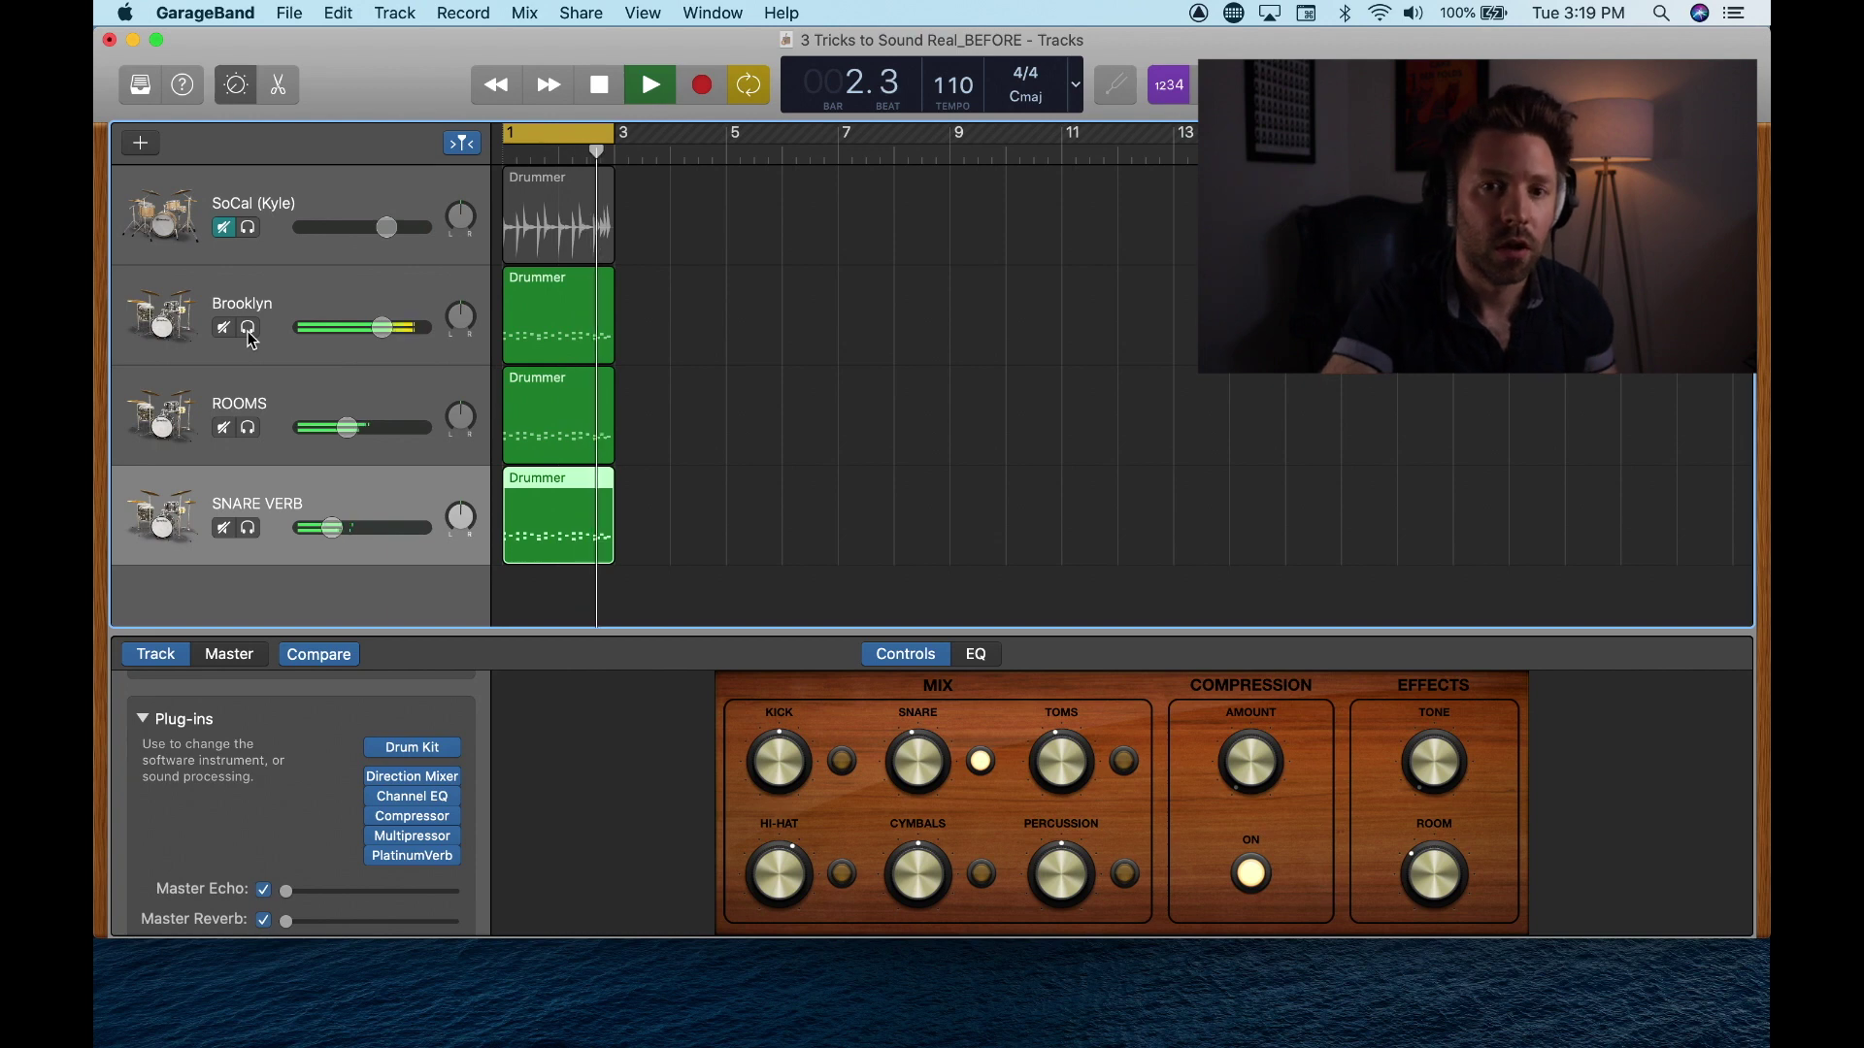
pyautogui.press('space')
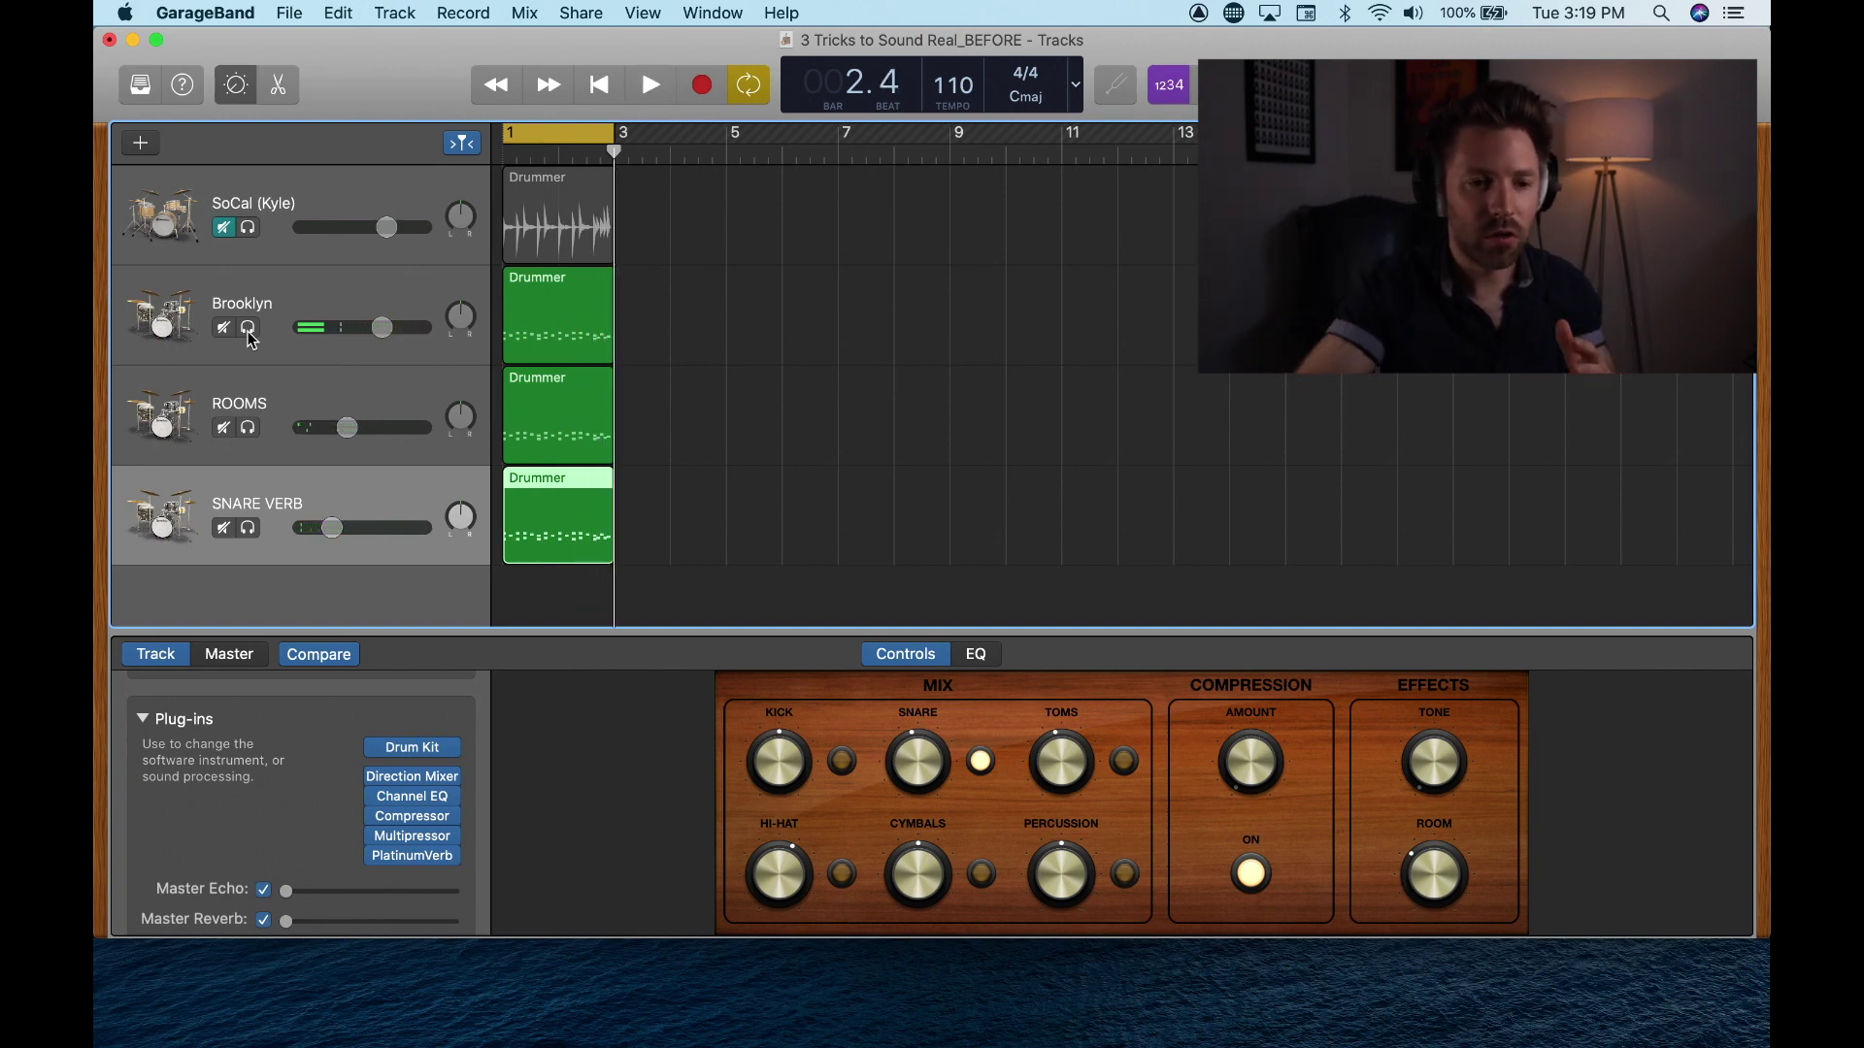
# - Play the original SoCal track soloed, and unsolo it to compare against the finished Brooklyn drum mix
pyautogui.click(248, 231)
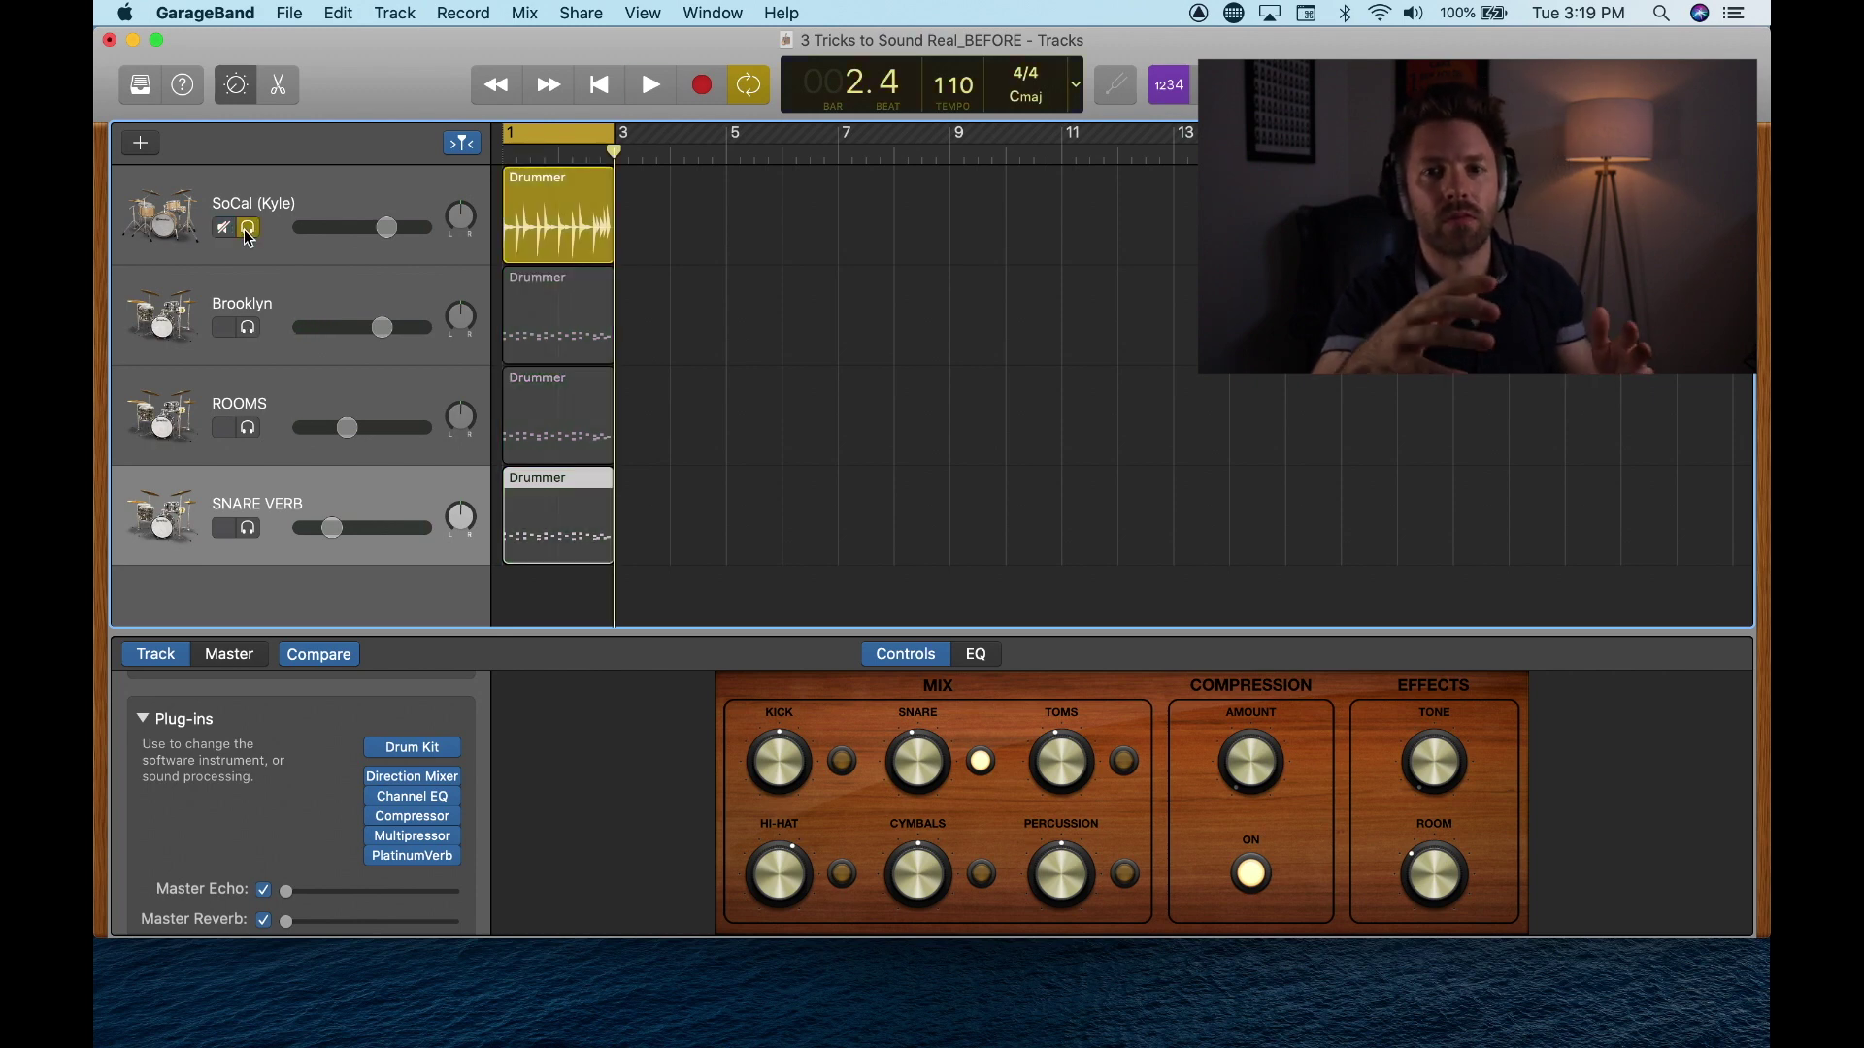
pyautogui.press('space')
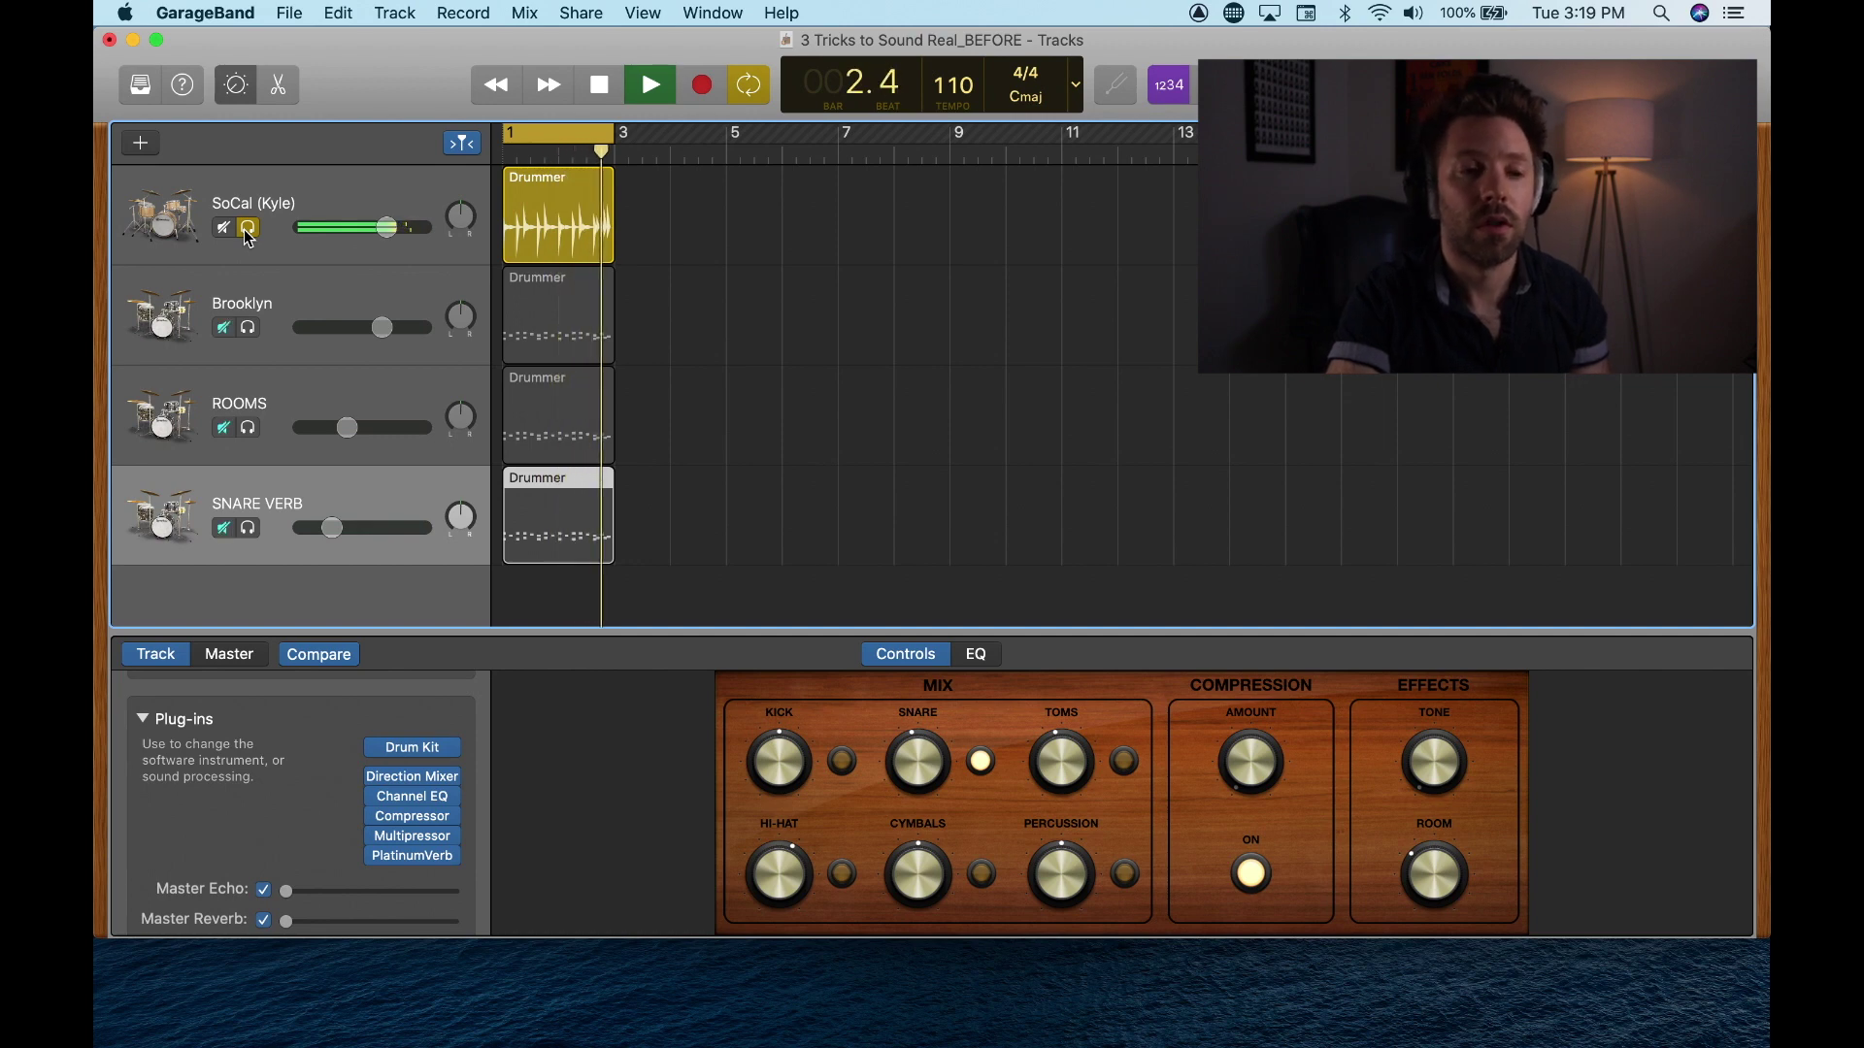
pyautogui.press('space')
pyautogui.click(248, 230)
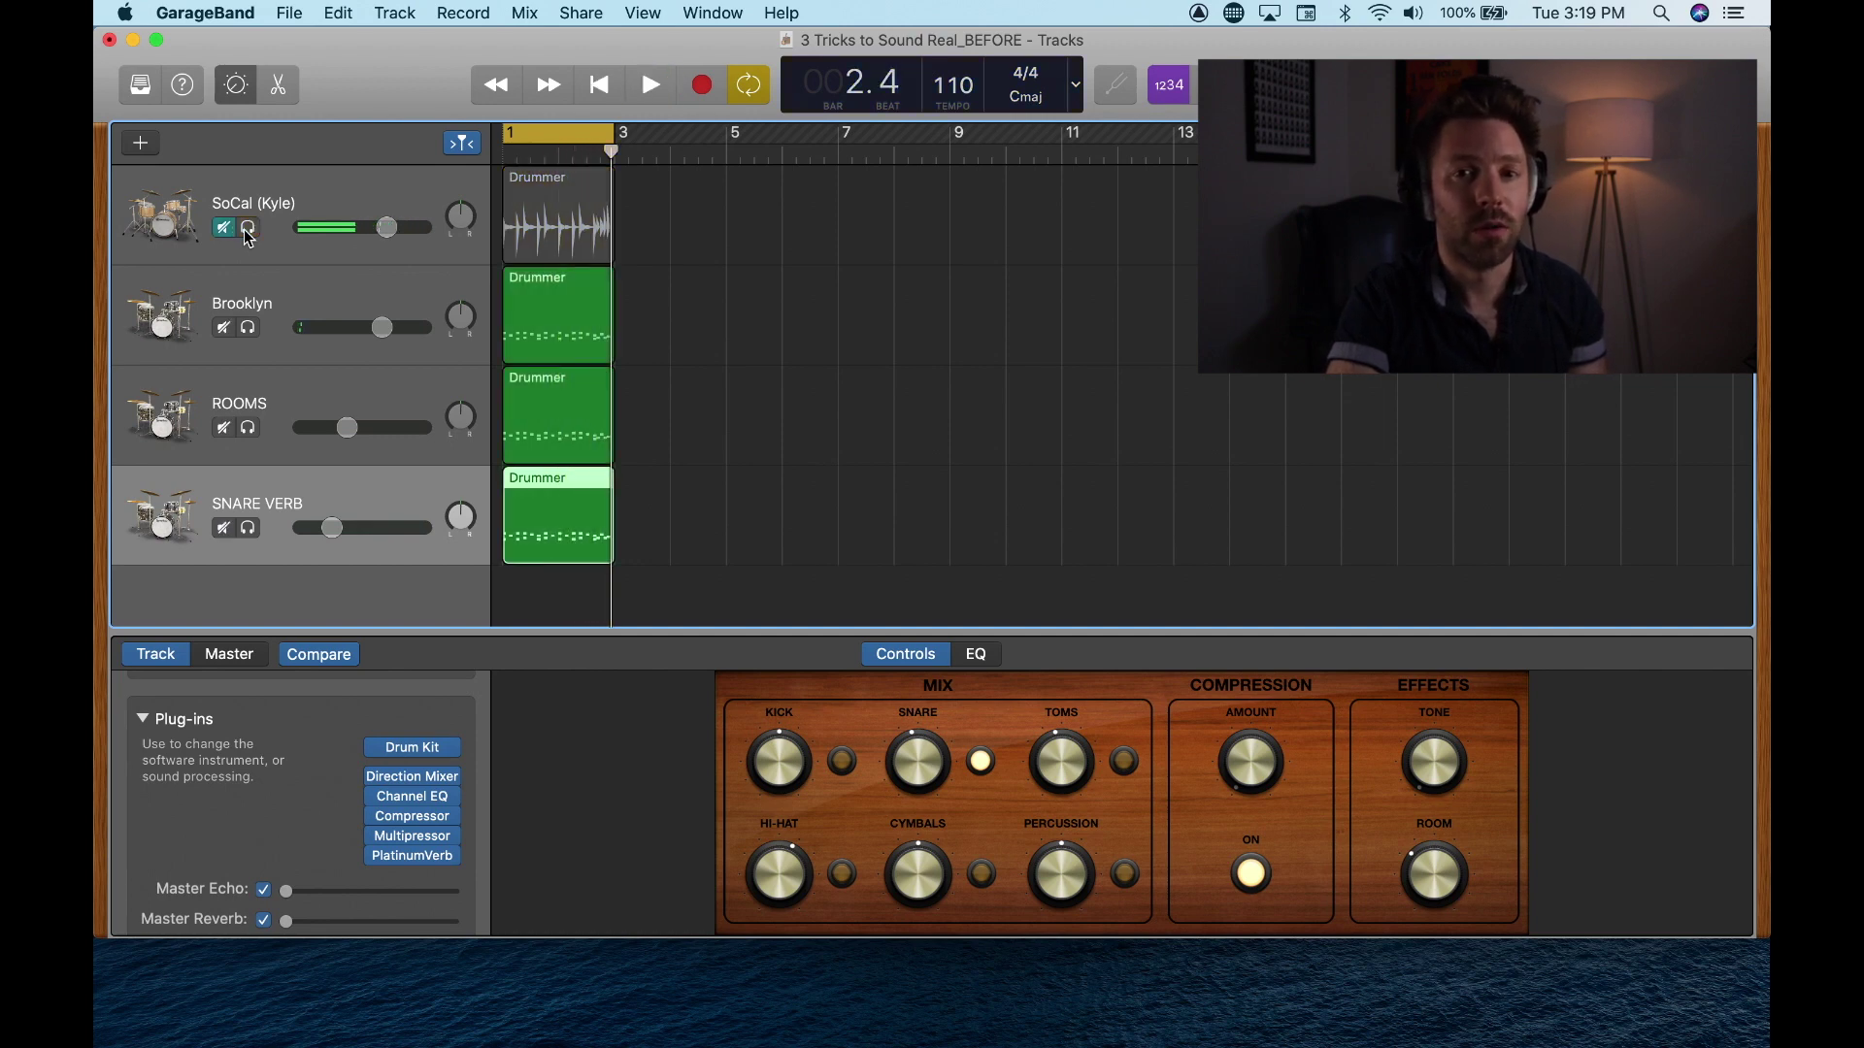
pyautogui.press('space')
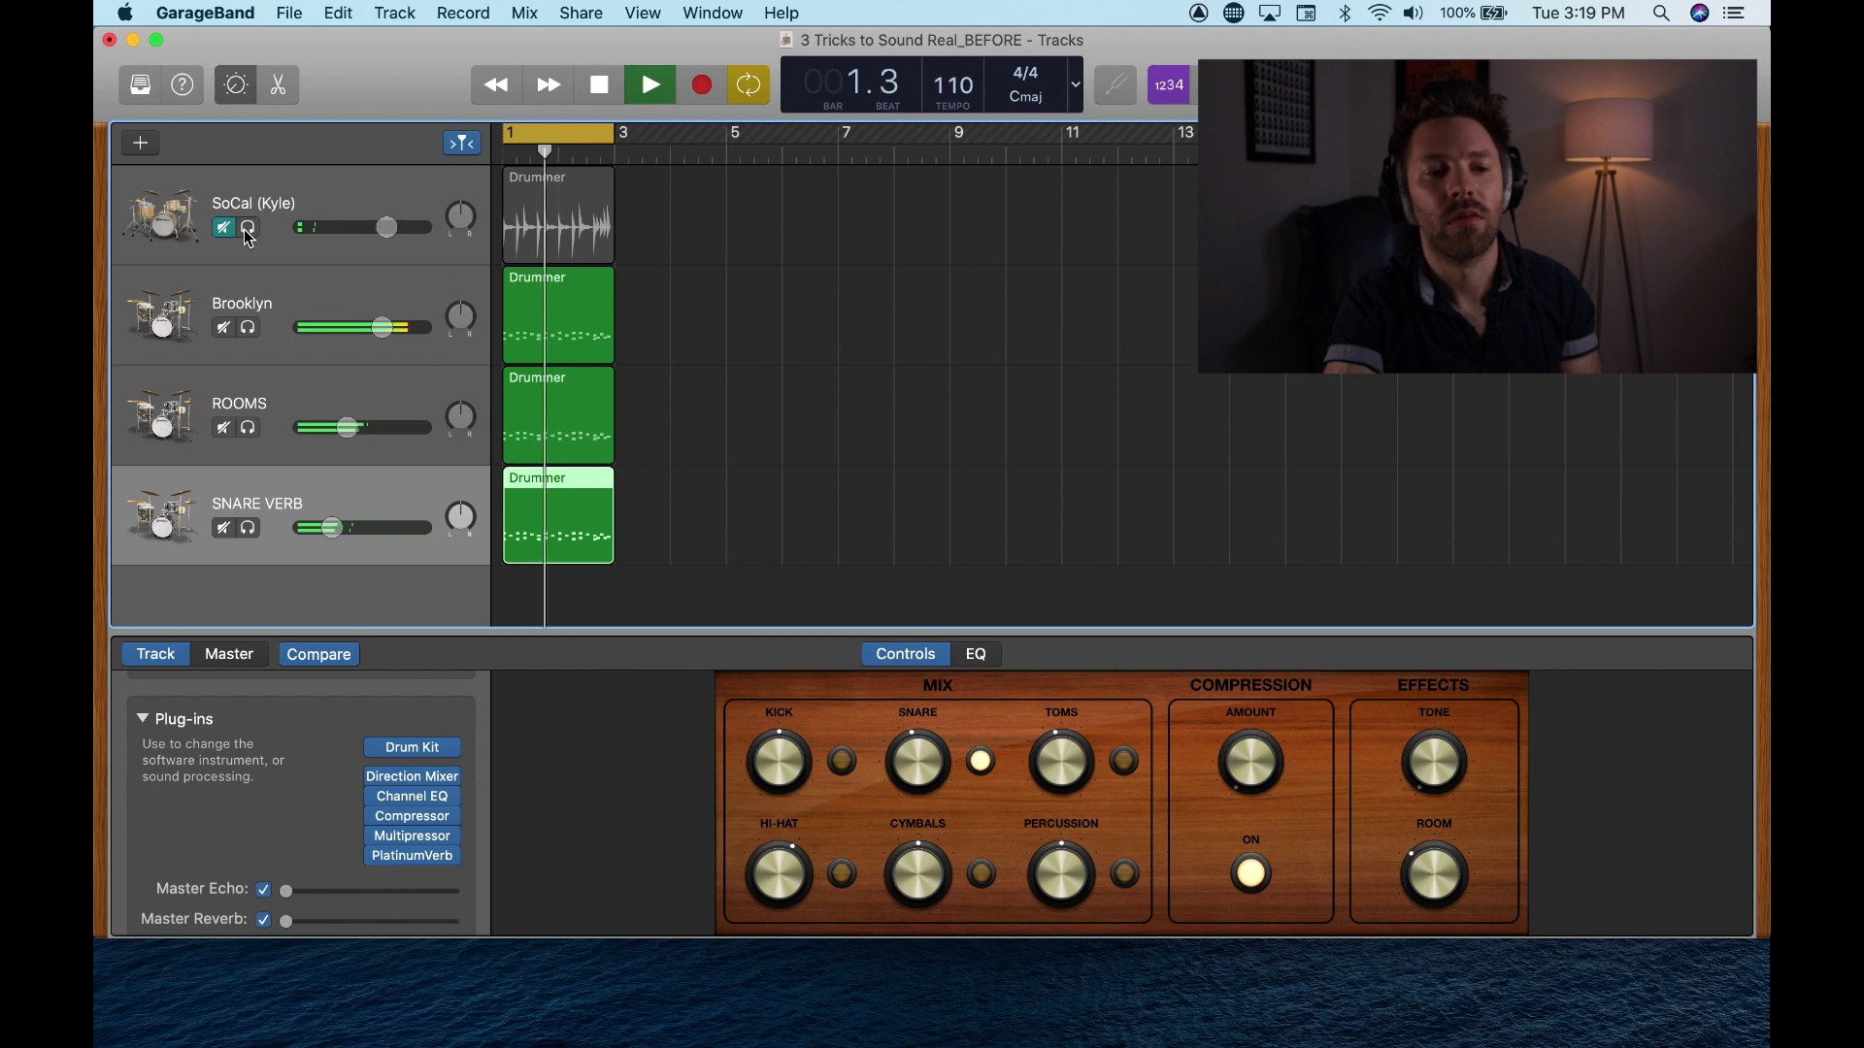